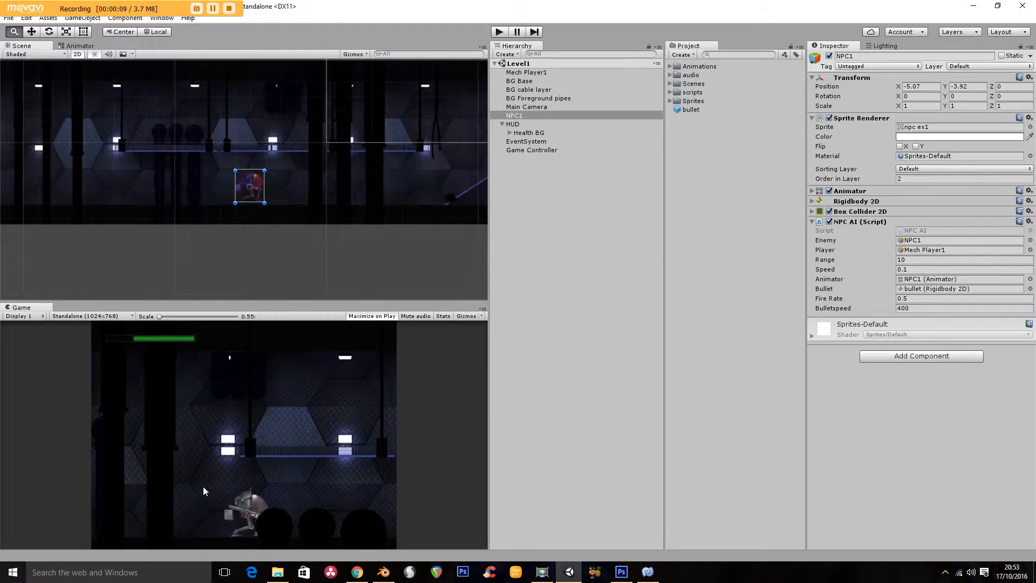
- Switch from Unity to Photoshop and bring up the Menu1.png mech image
{"action": "middle_click_drag", "start_coordinate": [155, 182], "coordinate": [268, 185], "text": "shift"}
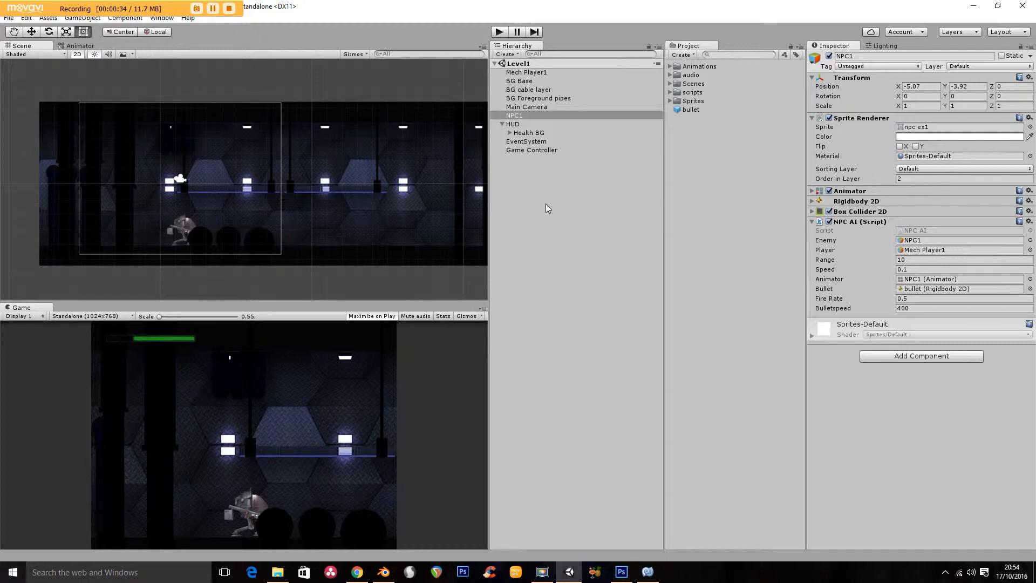
{"action": "left_click", "coordinate": [621, 574]}
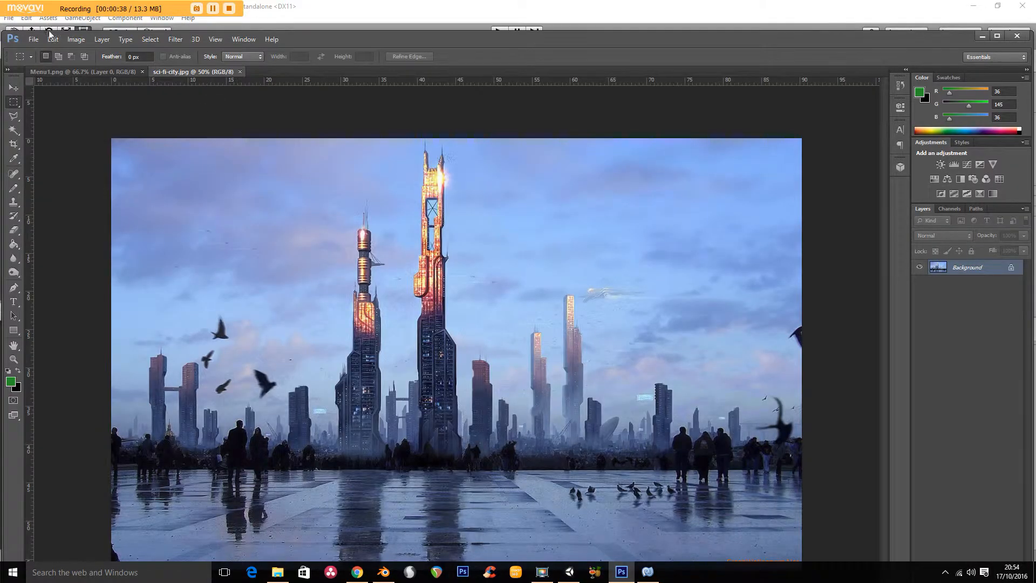
{"action": "left_click", "coordinate": [93, 74]}
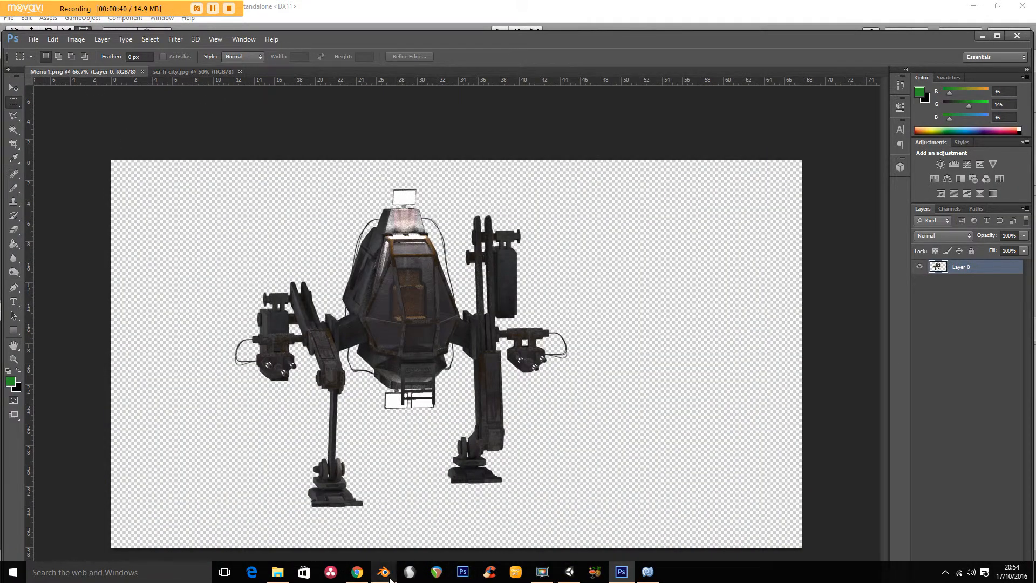
- Switch to Blender, review the mech render and its dimensions, output, sampling and film settings, and return to Photoshop
{"action": "left_click", "coordinate": [383, 572]}
{"action": "mouse_move", "coordinate": [332, 186]}
{"action": "middle_mouse_down"}
{"action": "mouse_move", "coordinate": [347, 194]}
{"action": "mouse_move", "coordinate": [335, 192]}
{"action": "middle_mouse_up"}
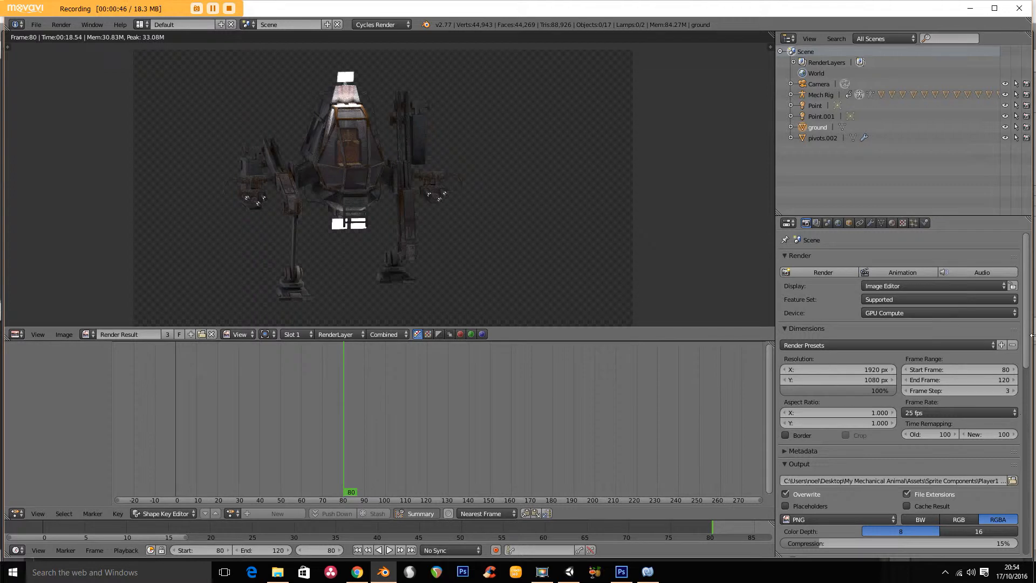
{"action": "left_click_drag", "start_coordinate": [1031, 324], "coordinate": [1034, 453]}
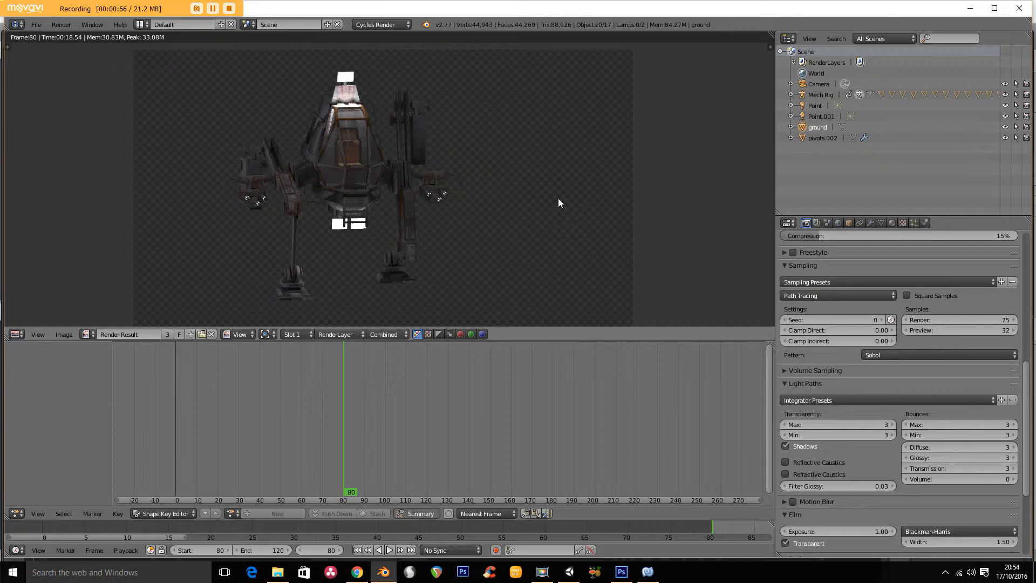
{"action": "left_click", "coordinate": [971, 9]}
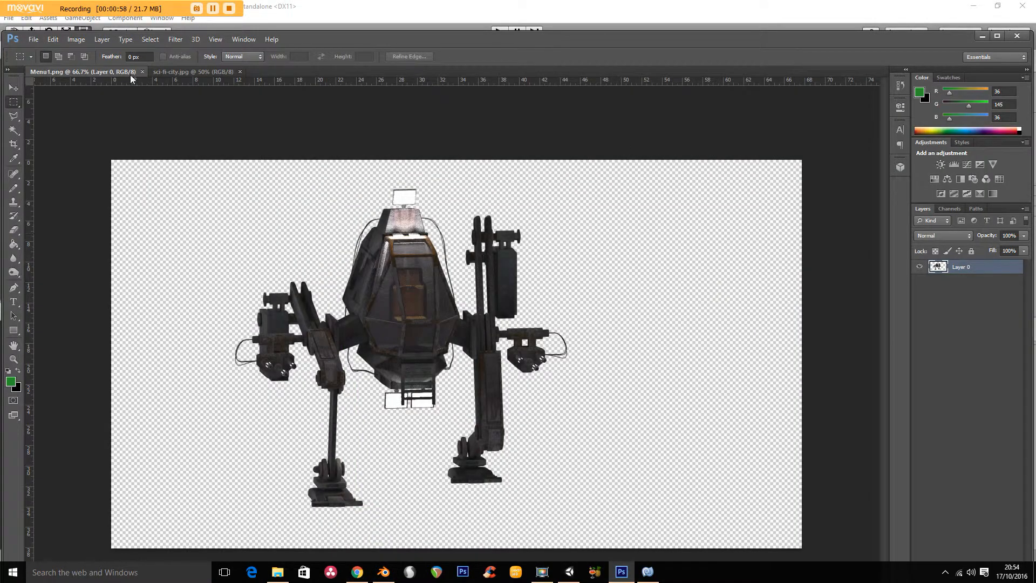
- Bring the mech from Menu1.png into sci-fi-city.jpg as a new layer and stand it on the plaza below the tallest tower
{"action": "left_click_drag", "start_coordinate": [124, 74], "coordinate": [246, 236]}
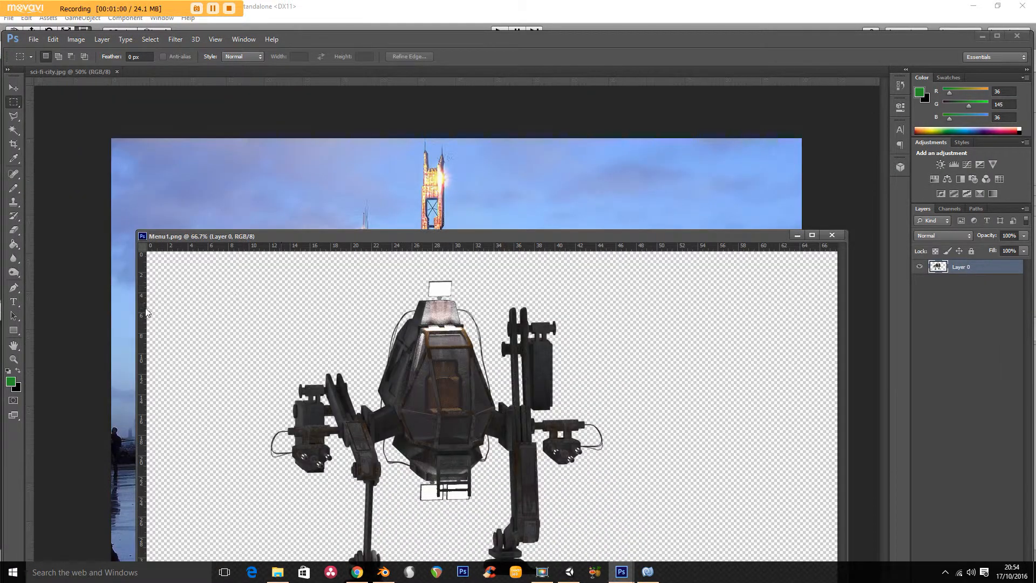
{"action": "left_click", "coordinate": [13, 87]}
{"action": "left_click_drag", "start_coordinate": [427, 317], "coordinate": [416, 211]}
{"action": "left_click", "coordinate": [832, 235]}
{"action": "left_click_drag", "start_coordinate": [421, 266], "coordinate": [426, 412]}
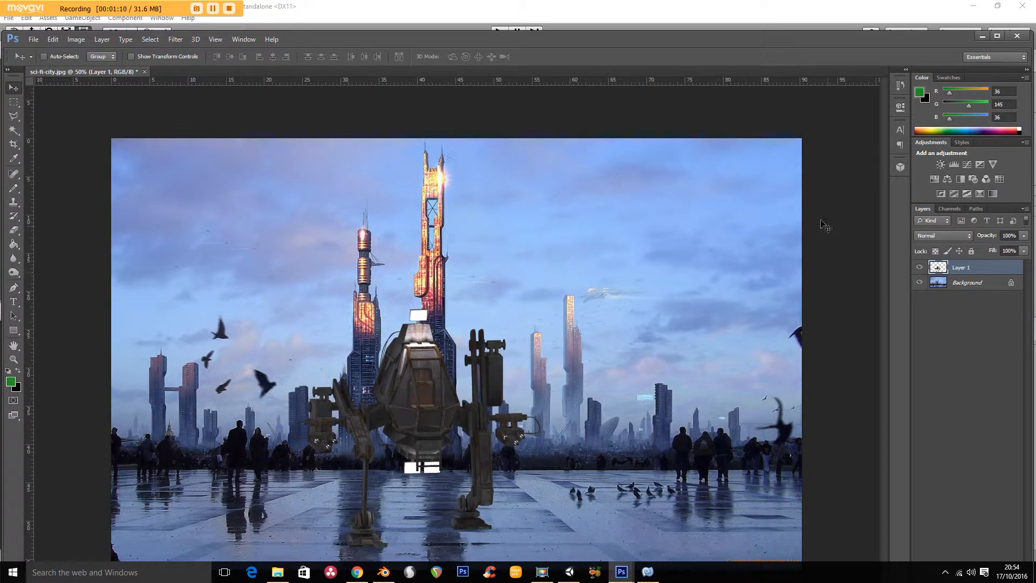
- Duplicate the mech layer within sci-fi-city.jpg, keeping the suggested name
{"action": "right_click", "coordinate": [961, 269]}
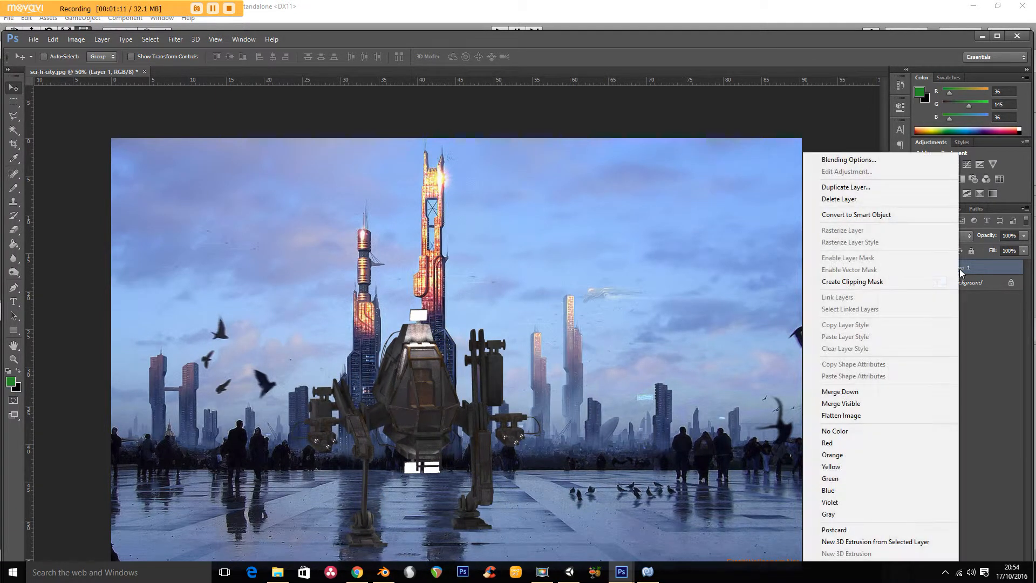
{"action": "left_click", "coordinate": [847, 187]}
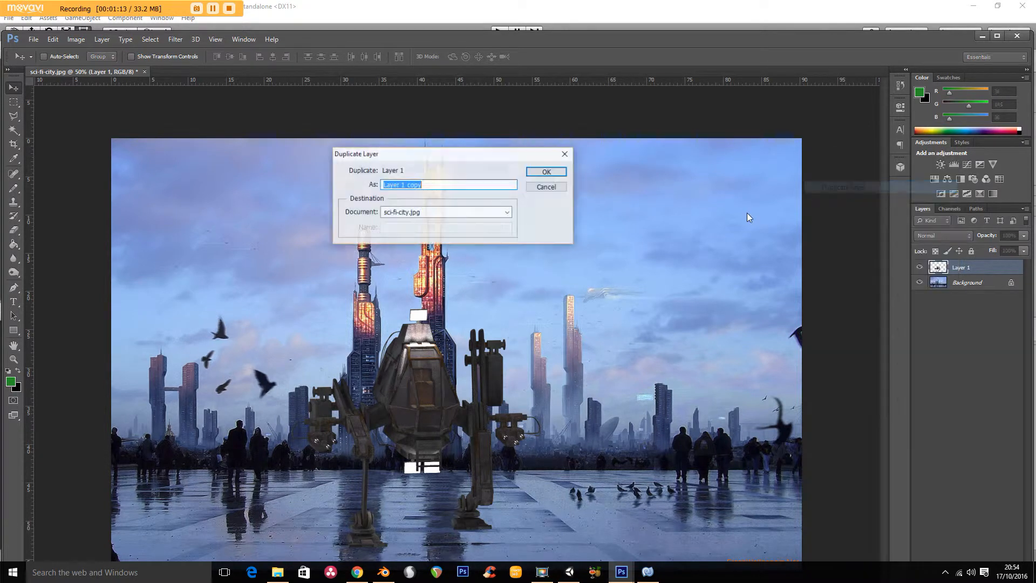
{"action": "left_click", "coordinate": [547, 173]}
- Turn the duplicate mech into a black silhouette with a Levels adjustment, setting the midtone input to 0.01
{"action": "left_click", "coordinate": [77, 39]}
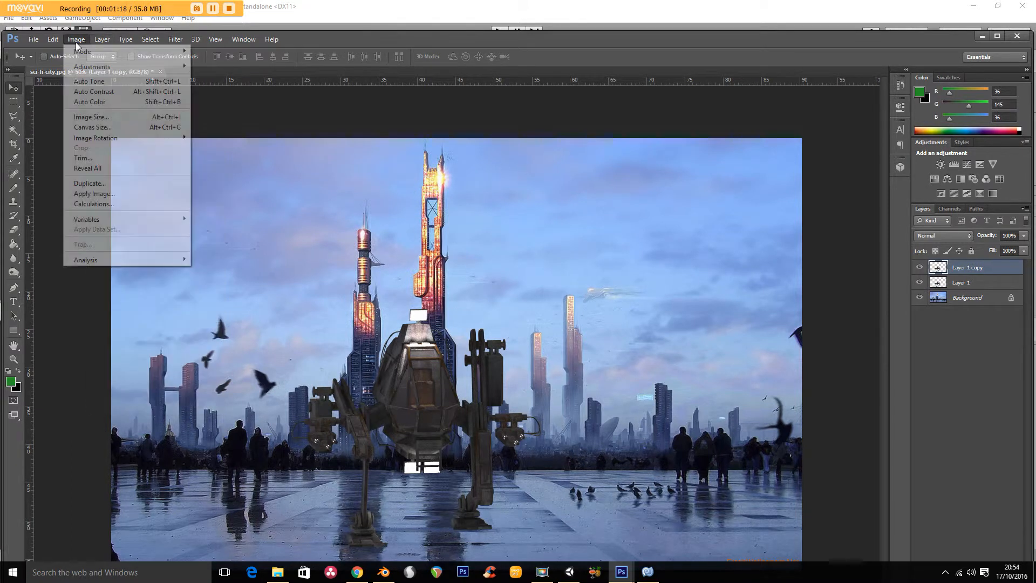
{"action": "mouse_move", "coordinate": [101, 66]}
{"action": "left_click", "coordinate": [216, 81]}
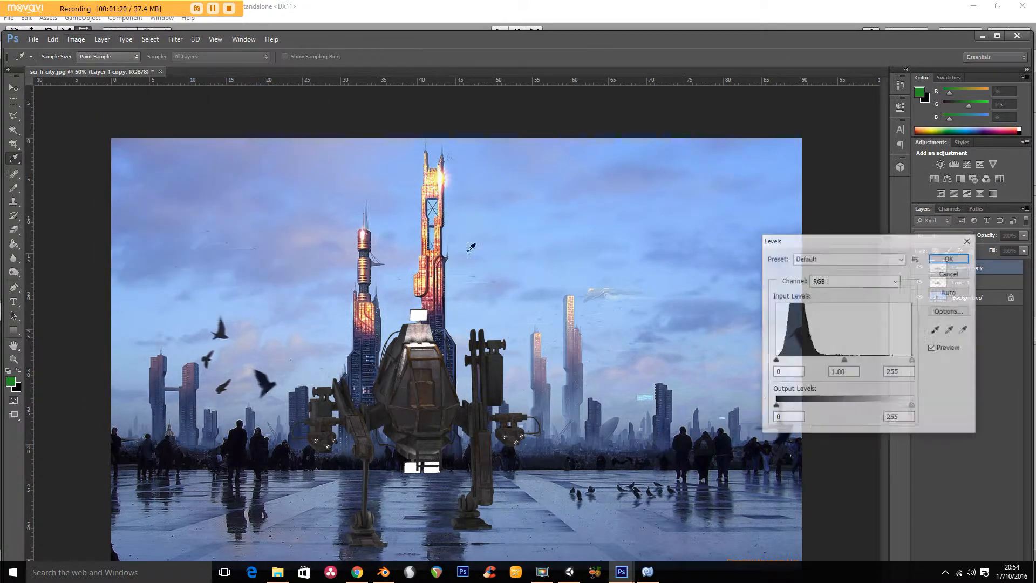
{"action": "left_click_drag", "start_coordinate": [845, 361], "coordinate": [912, 361]}
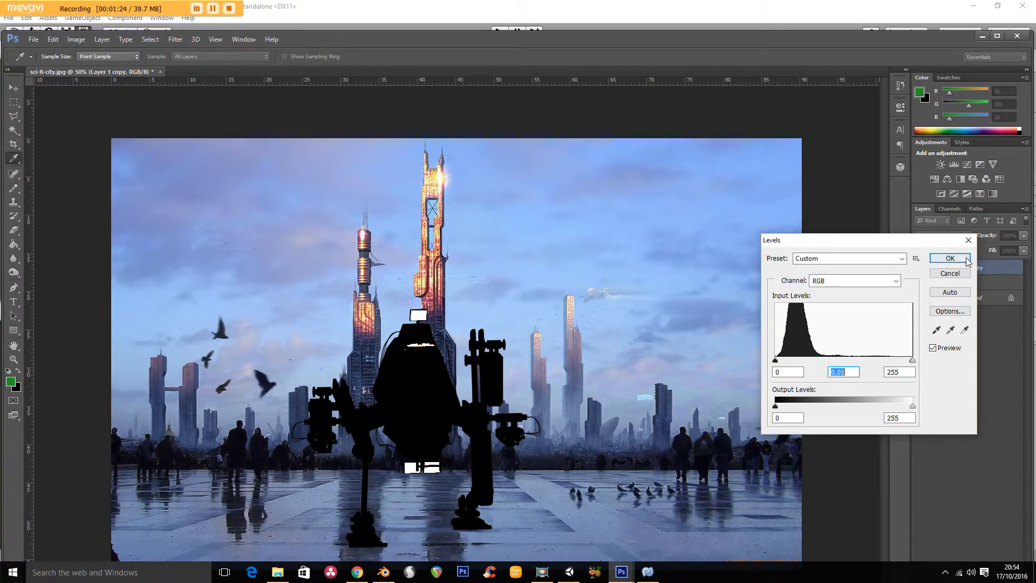
{"action": "left_click", "coordinate": [950, 258]}
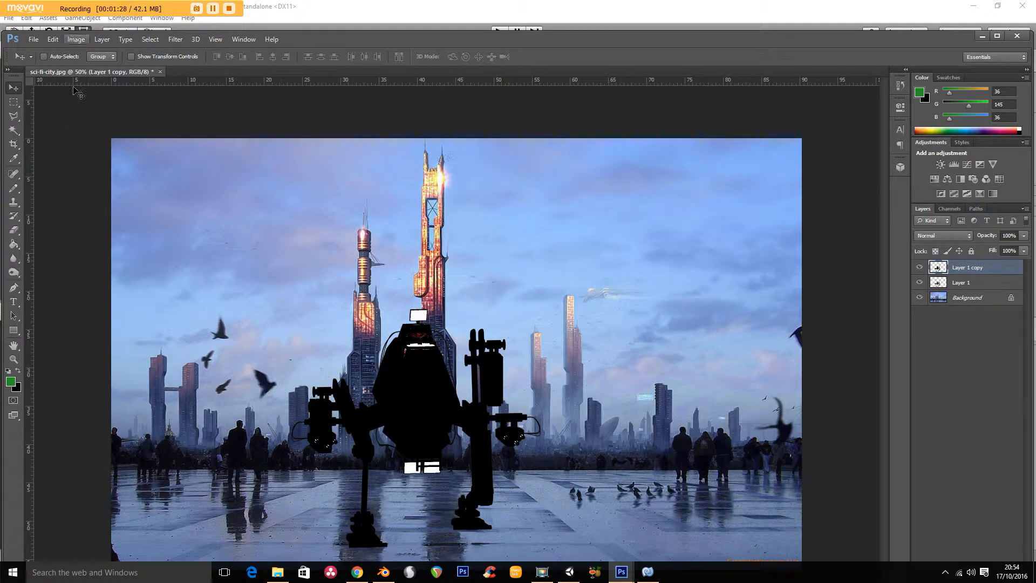
- Free-transform the black silhouette, flipping it upside down and squashing it to about 85% width and 24% height beneath the mech
{"action": "left_click", "coordinate": [52, 39]}
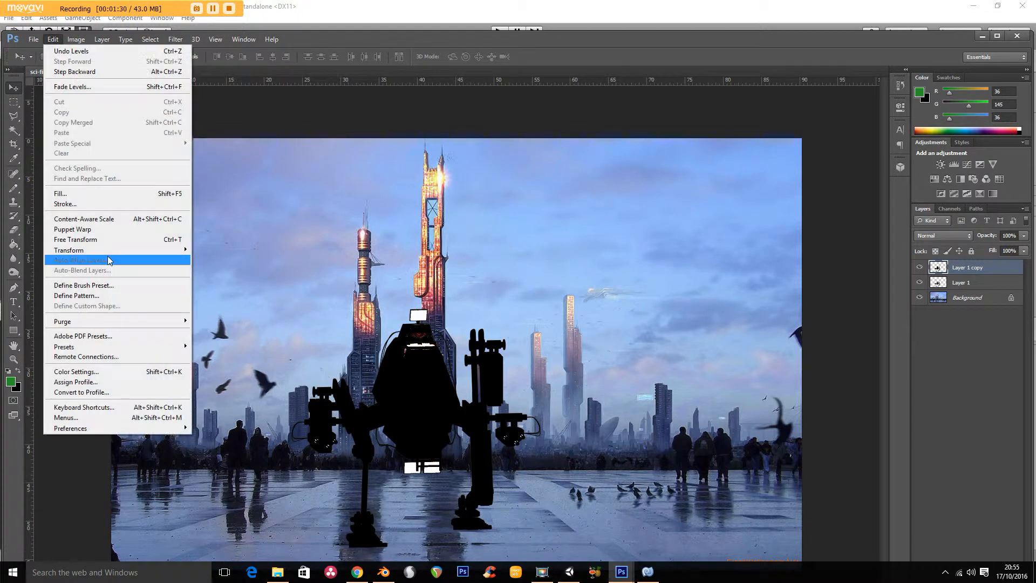
{"action": "mouse_move", "coordinate": [113, 250]}
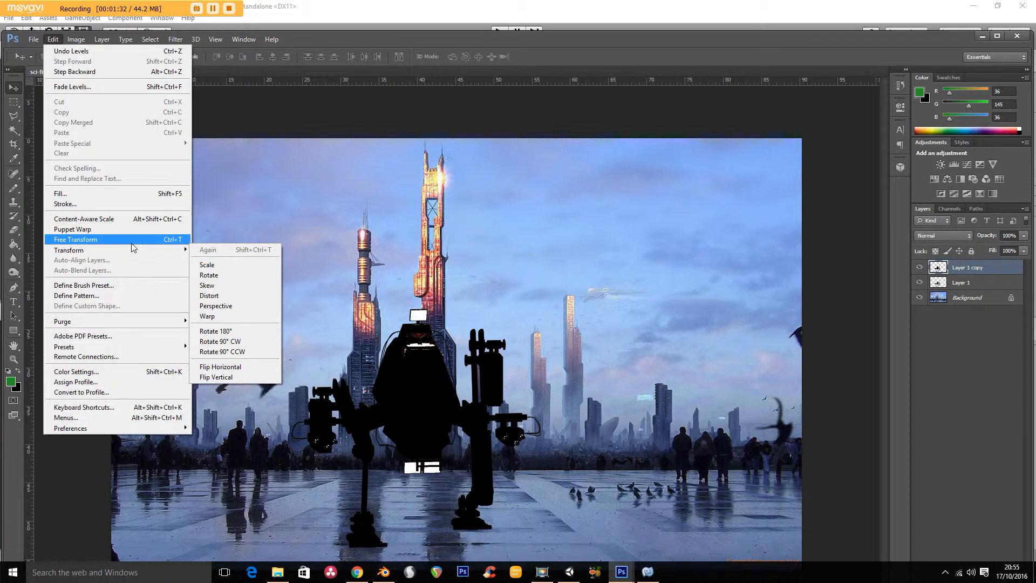
{"action": "left_click", "coordinate": [124, 239]}
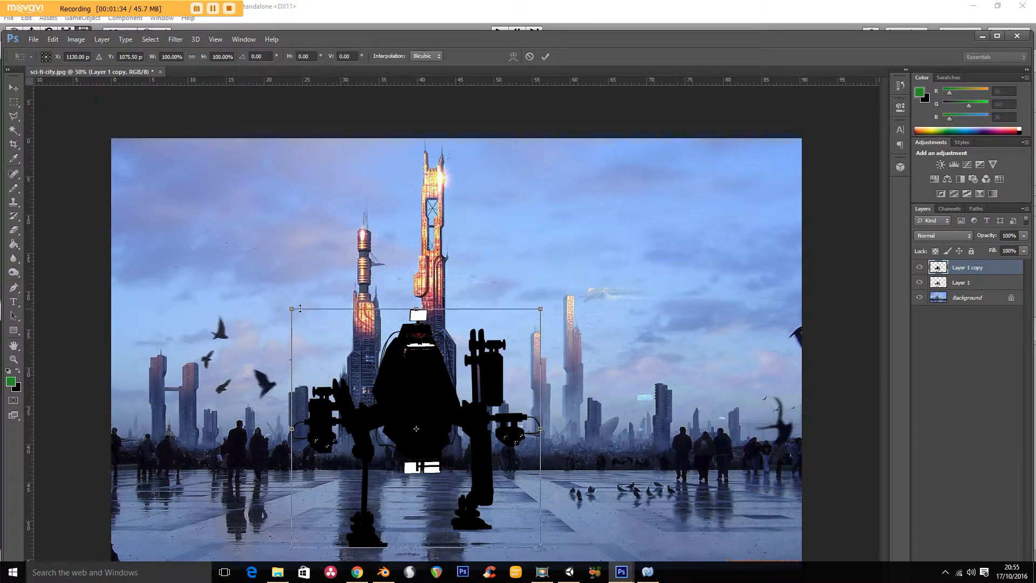
{"action": "left_click_drag", "start_coordinate": [292, 310], "coordinate": [332, 579]}
{"action": "left_click_drag", "start_coordinate": [436, 549], "coordinate": [435, 522]}
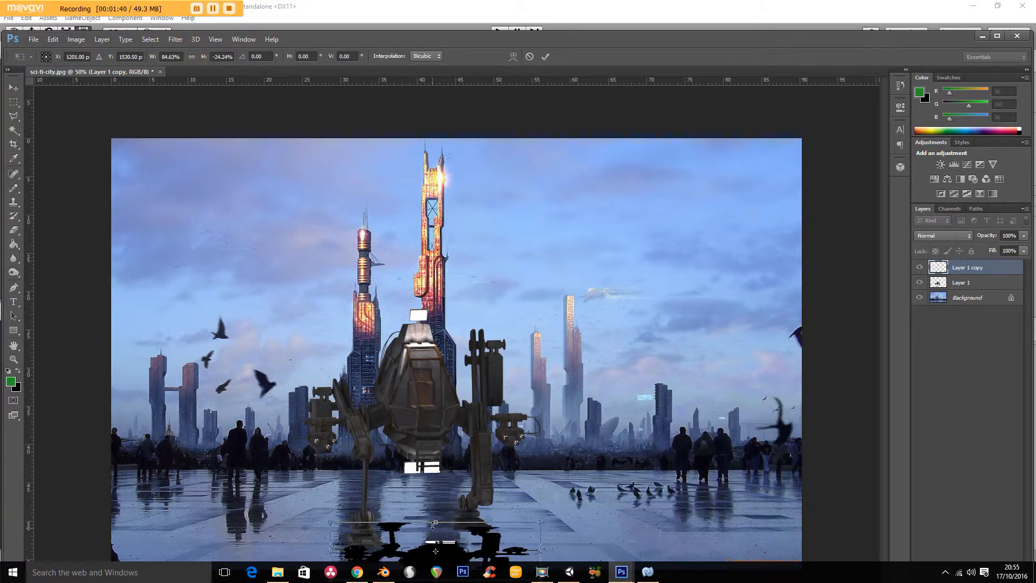
- Rotate the flipped silhouette to about 170°, enlarge it slightly, align it with the mech's feet as a shadow and apply the transform
{"action": "left_click_drag", "start_coordinate": [549, 513], "coordinate": [540, 496]}
{"action": "left_click_drag", "start_coordinate": [421, 538], "coordinate": [410, 549]}
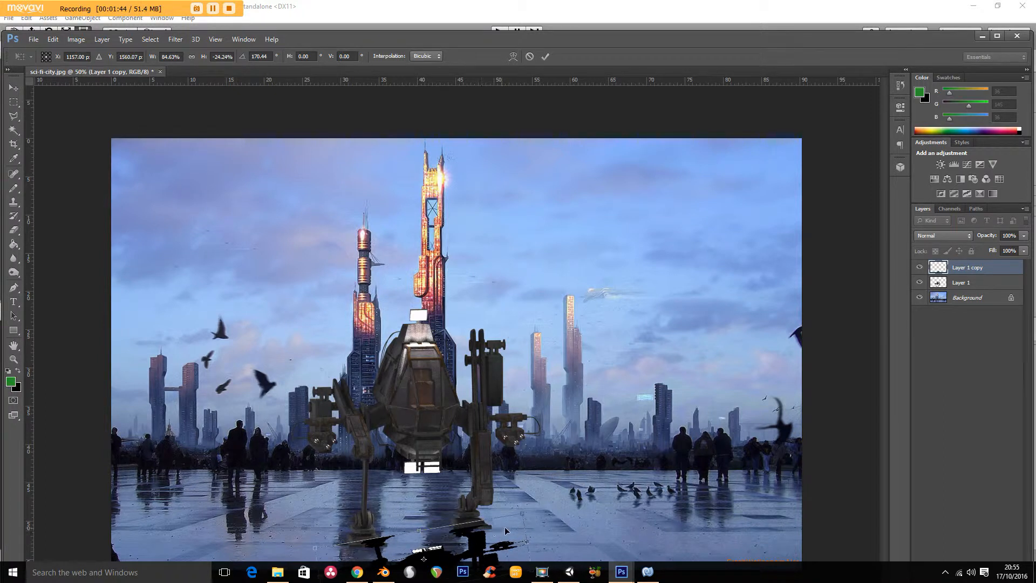
{"action": "left_click_drag", "start_coordinate": [528, 513], "coordinate": [508, 527]}
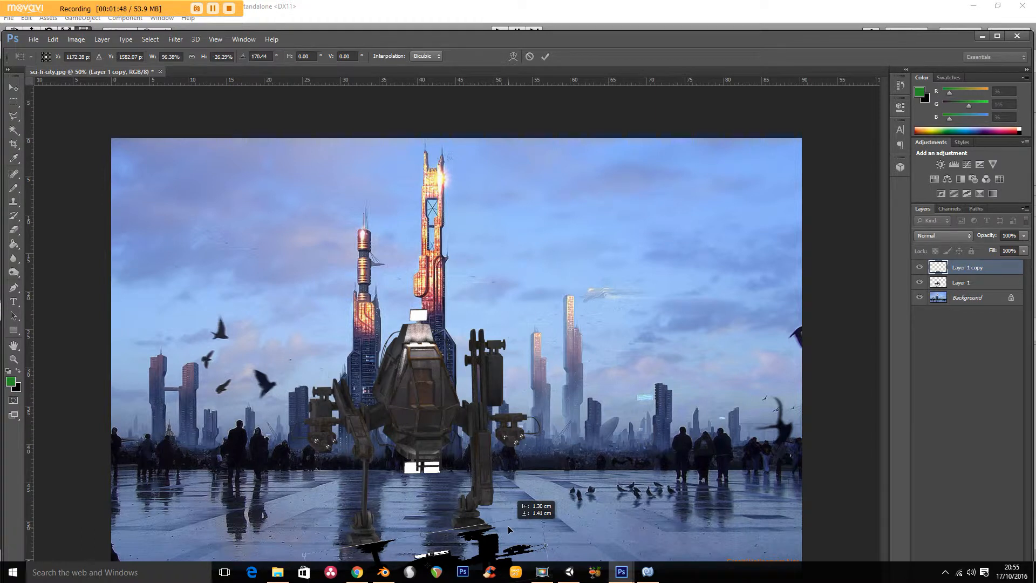
{"action": "left_click_drag", "start_coordinate": [508, 526], "coordinate": [509, 524]}
{"action": "key", "text": "Return"}
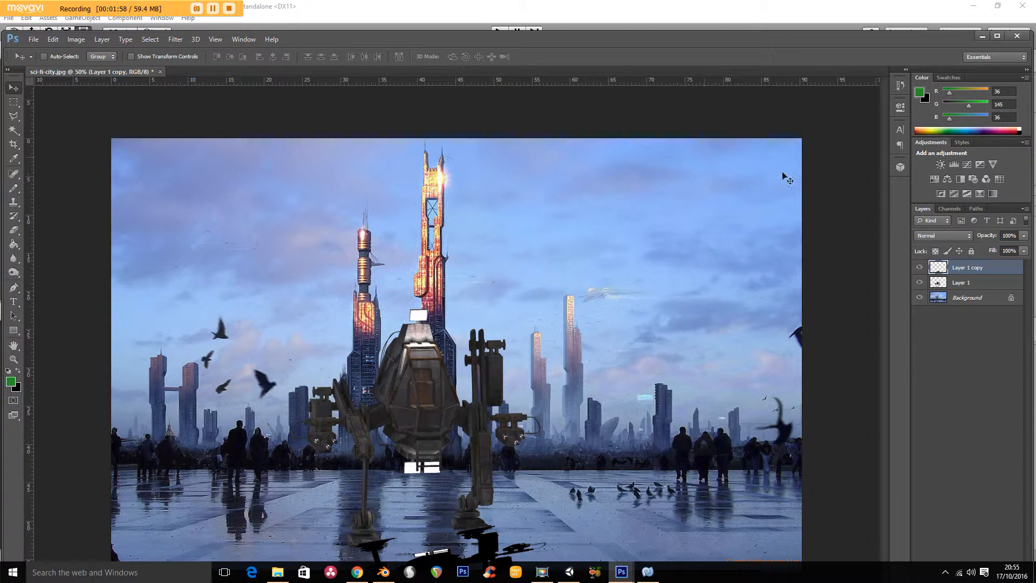
- Lower the shadow layer's fill to 78% and apply a Motion Blur at angle 0 with a distance of about 38 pixels
{"action": "left_click", "coordinate": [1024, 251]}
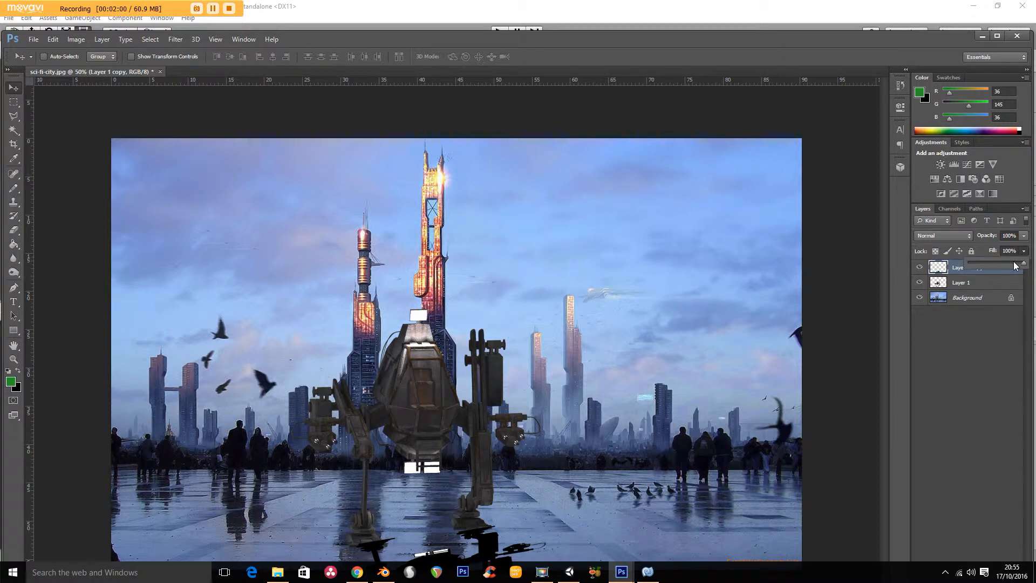
{"action": "left_click_drag", "start_coordinate": [1016, 265], "coordinate": [1015, 266]}
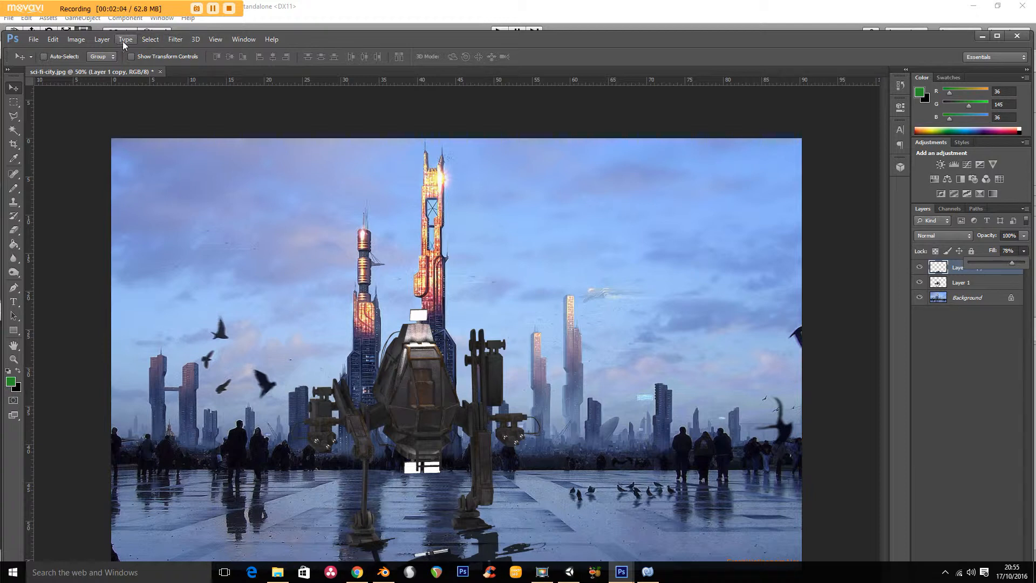
{"action": "left_click", "coordinate": [176, 40]}
{"action": "mouse_move", "coordinate": [238, 148]}
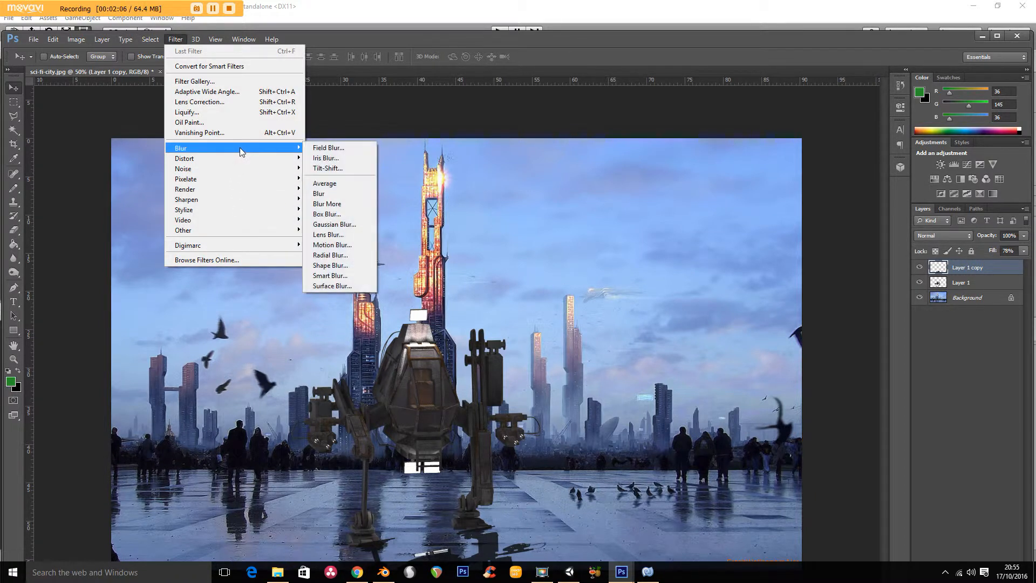
{"action": "left_click", "coordinate": [355, 244]}
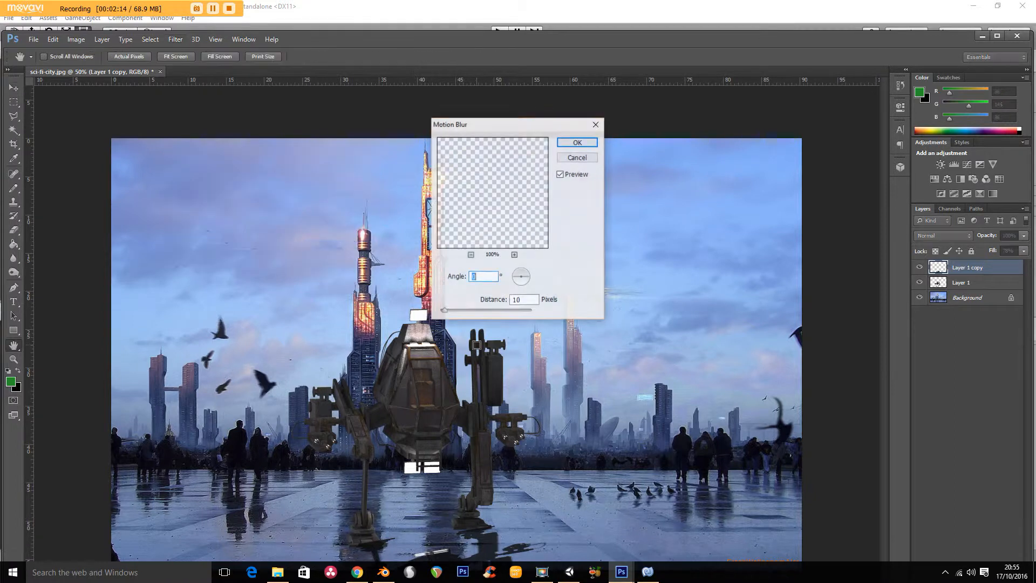
{"action": "left_click_drag", "start_coordinate": [466, 311], "coordinate": [468, 312]}
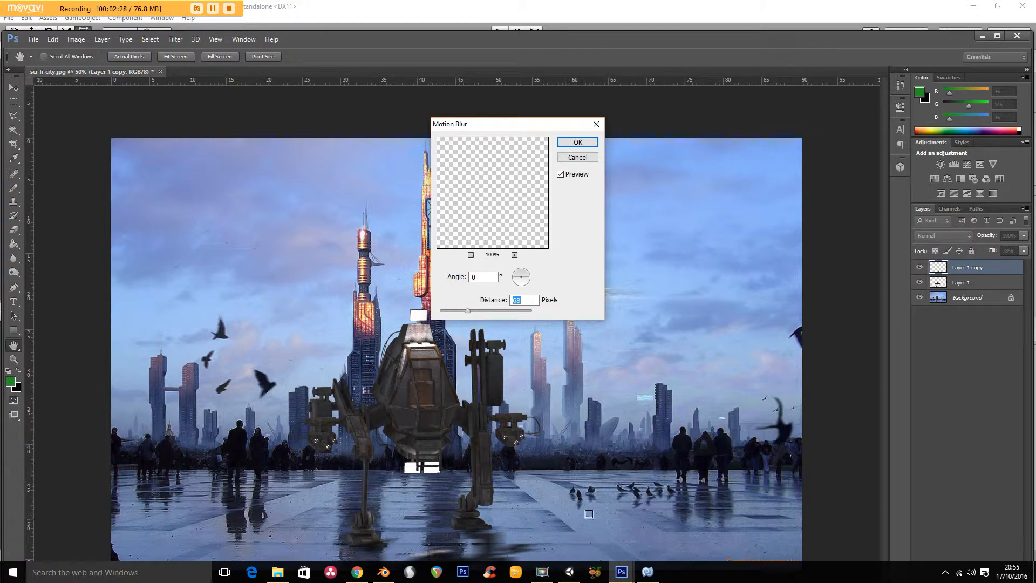
{"action": "left_click_drag", "start_coordinate": [468, 312], "coordinate": [459, 315]}
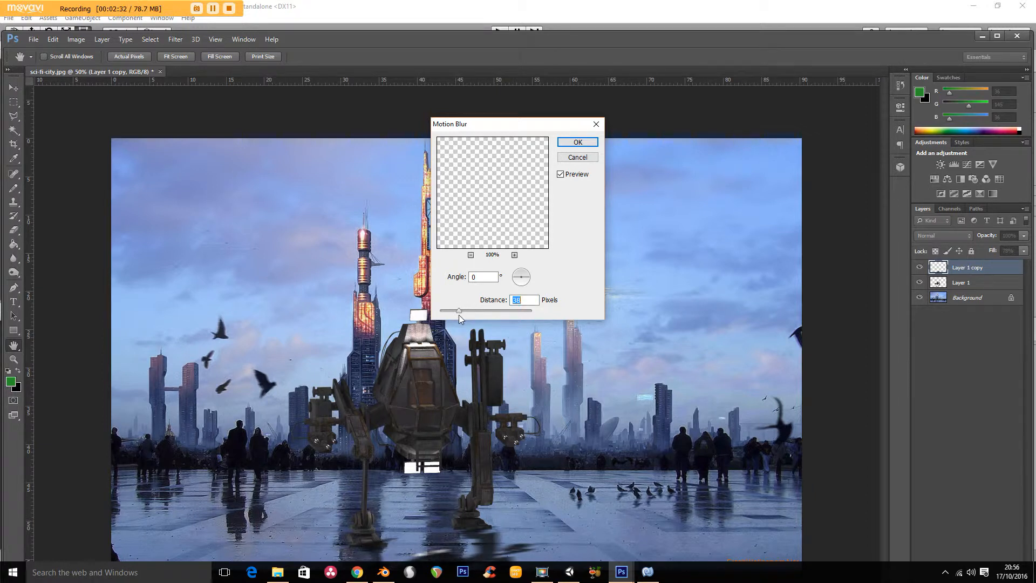
{"action": "left_click", "coordinate": [575, 143]}
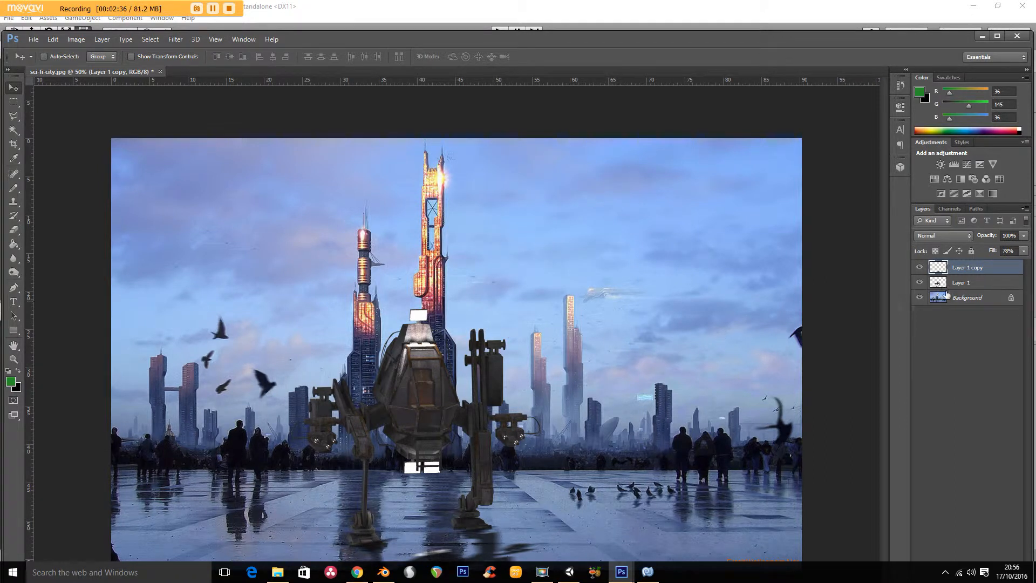
- Convert the Background into a regular layer and select its sky and skyline down to the plaza edge with a rectangular marquee
{"action": "double_click", "coordinate": [970, 300]}
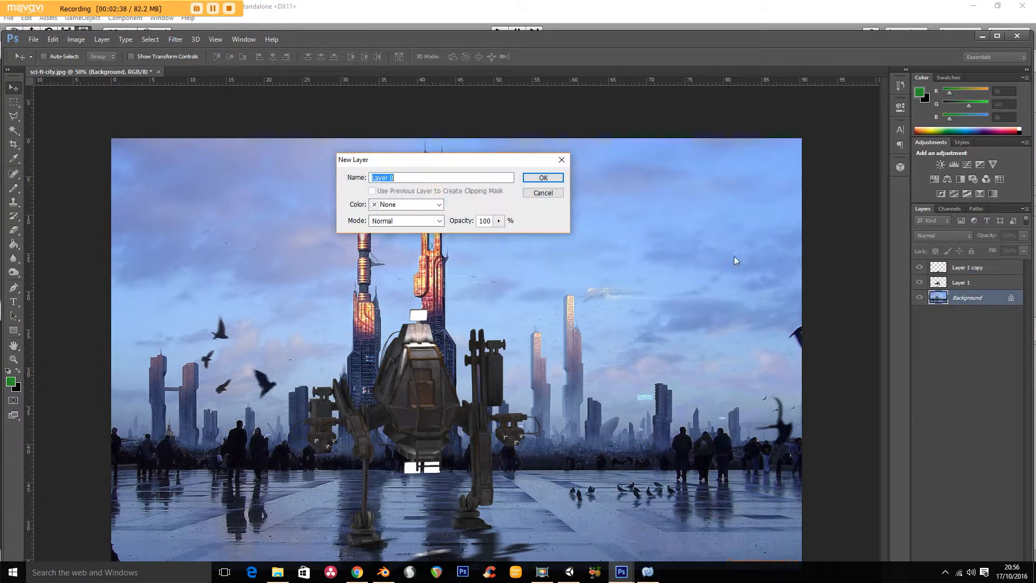
{"action": "left_click", "coordinate": [543, 182]}
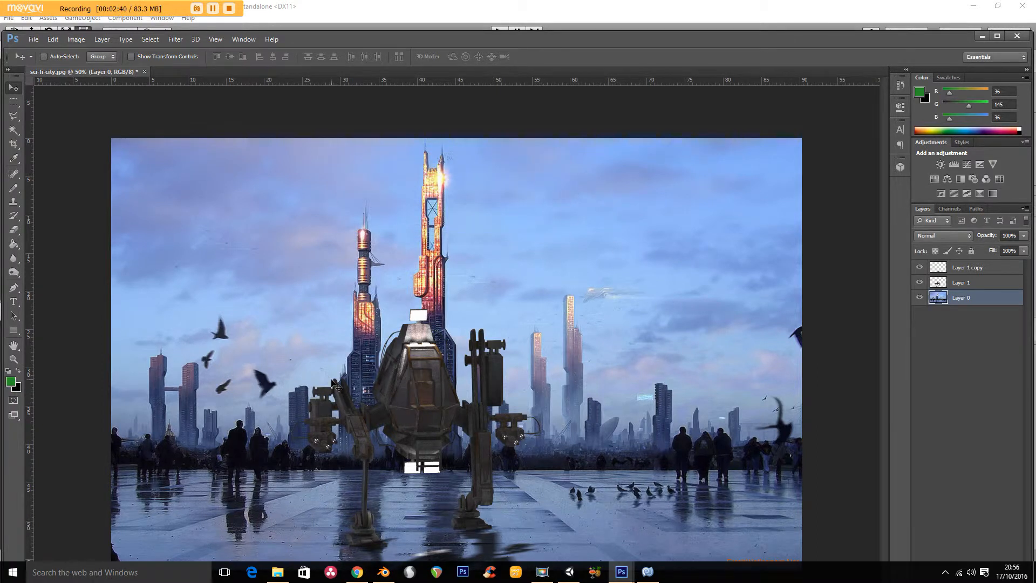
{"action": "left_click", "coordinate": [13, 102]}
{"action": "left_click_drag", "start_coordinate": [105, 105], "coordinate": [823, 457]}
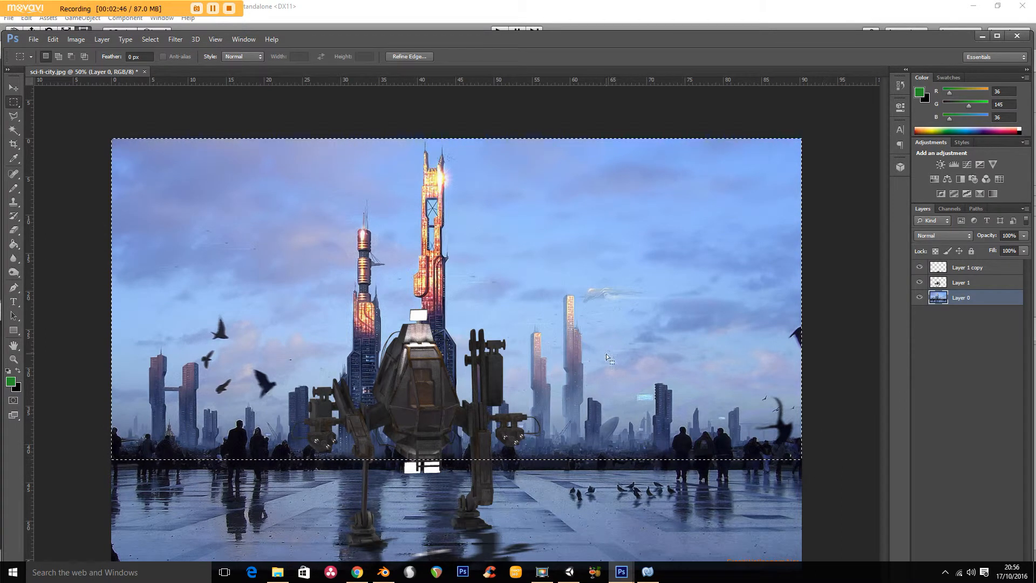
- Set the rectangular marquee's feather to 50 px
{"action": "left_click", "coordinate": [130, 58]}
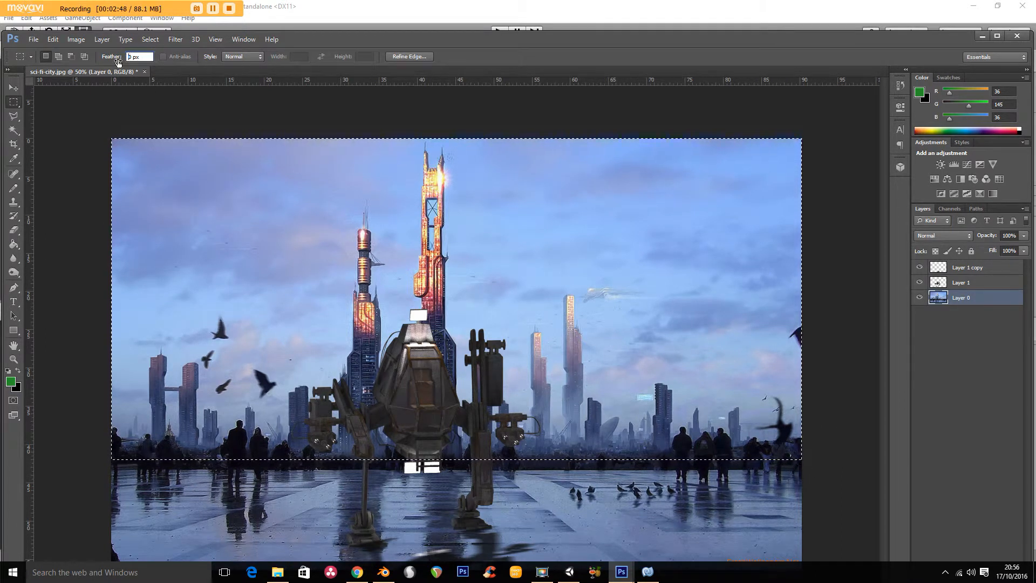
{"action": "type", "text": "2"}
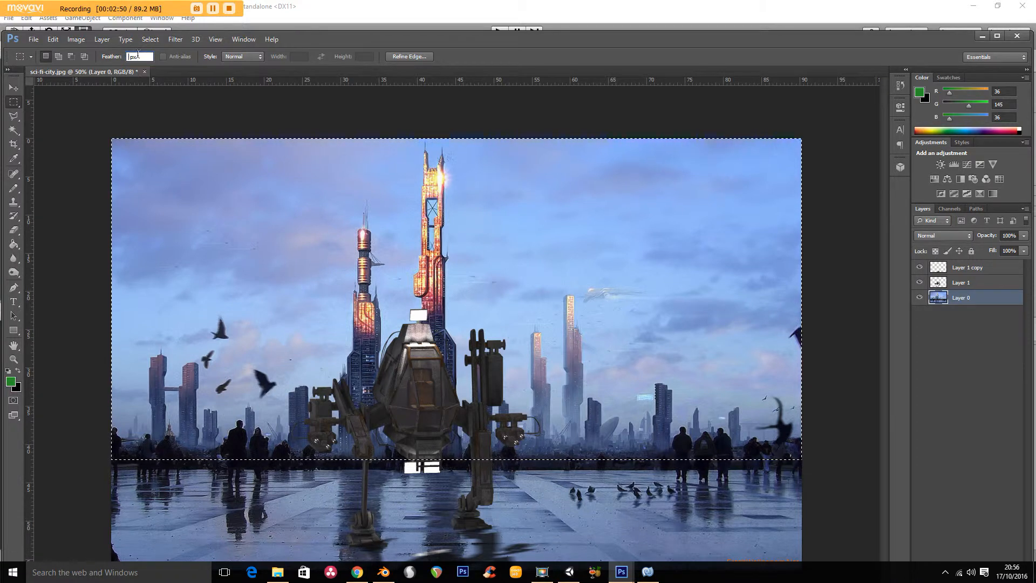
{"action": "key", "text": "BackSpace"}
{"action": "type", "text": "50"}
{"action": "key", "text": "Return"}
- Apply a Gaussian Blur with a radius of 12.7 pixels to the selected sky and skyline
{"action": "left_click", "coordinate": [176, 39]}
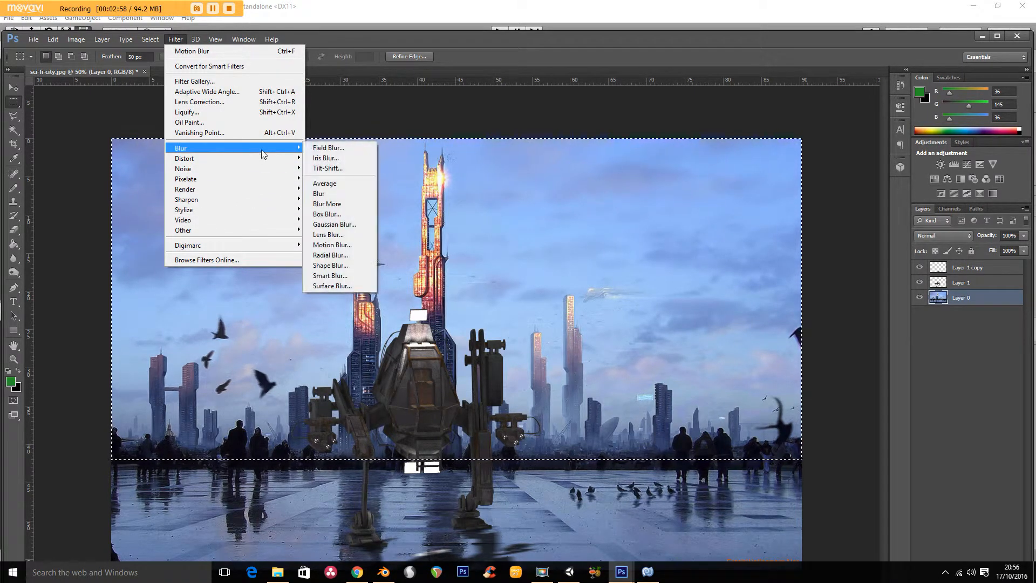
{"action": "left_click", "coordinate": [350, 225]}
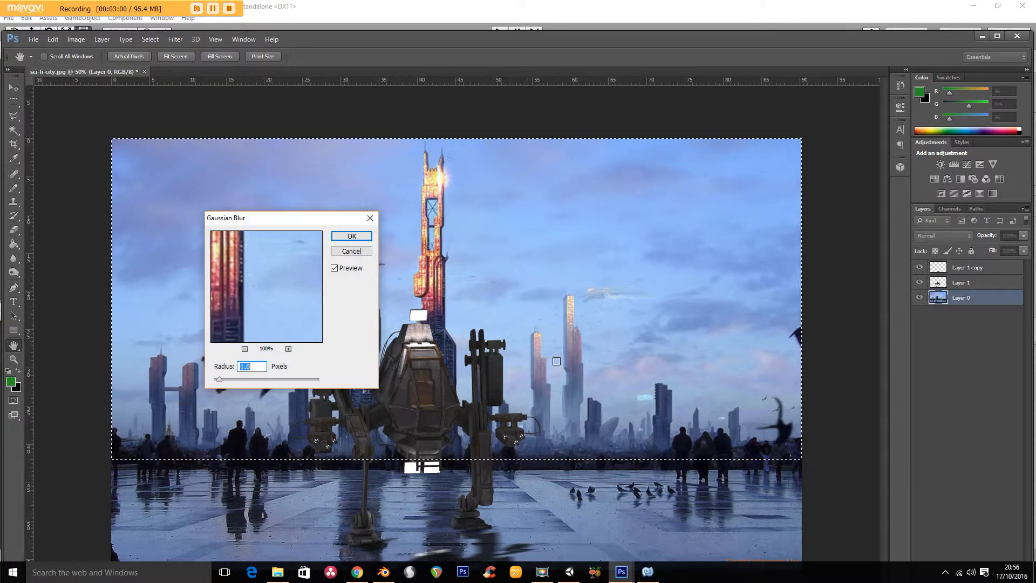
{"action": "left_click_drag", "start_coordinate": [244, 379], "coordinate": [257, 380]}
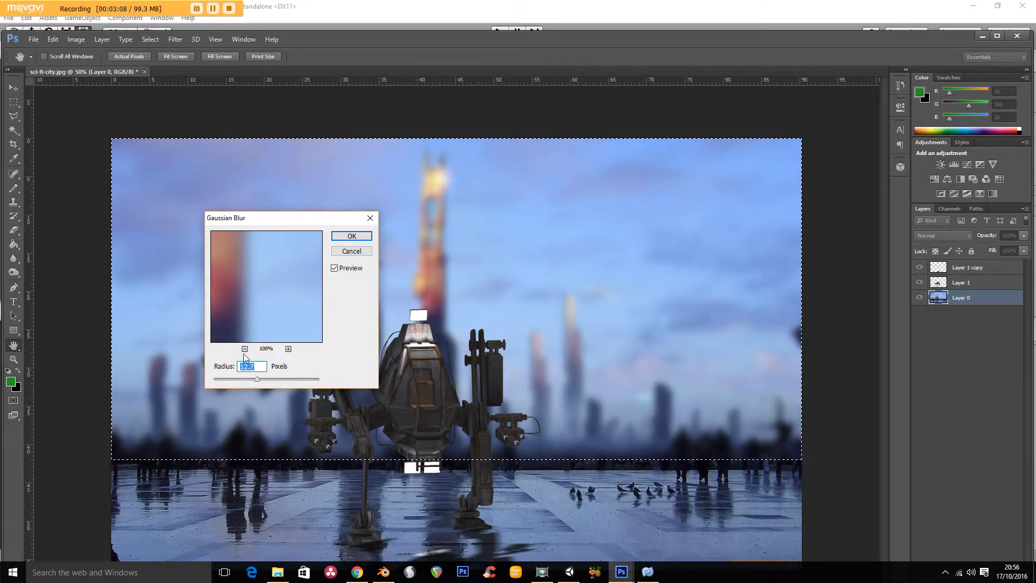
{"action": "left_click", "coordinate": [352, 236]}
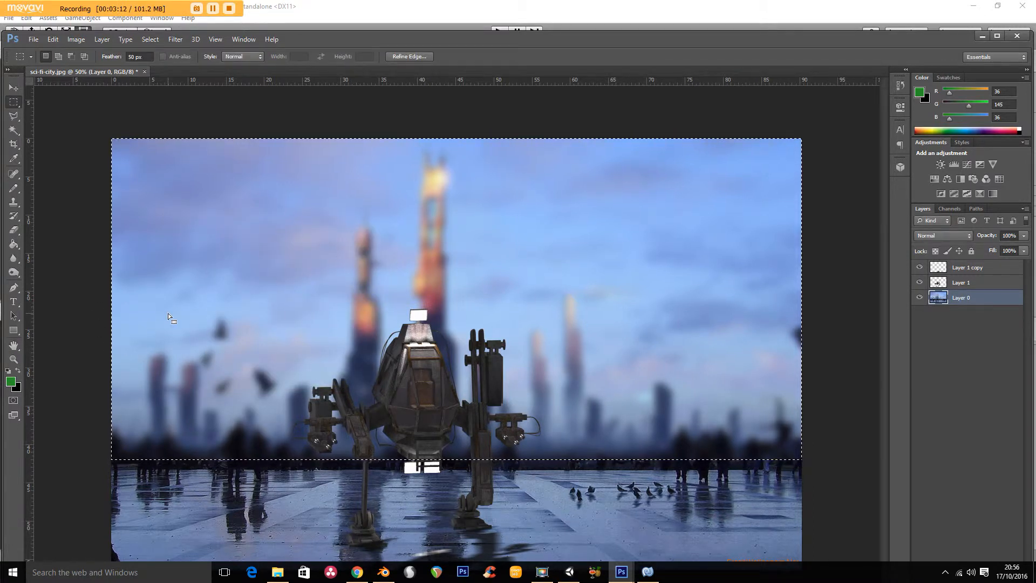
- Set the rectangular marquee's feather to 200 px and clear the selection
{"action": "left_click", "coordinate": [134, 56]}
{"action": "type", "text": "200"}
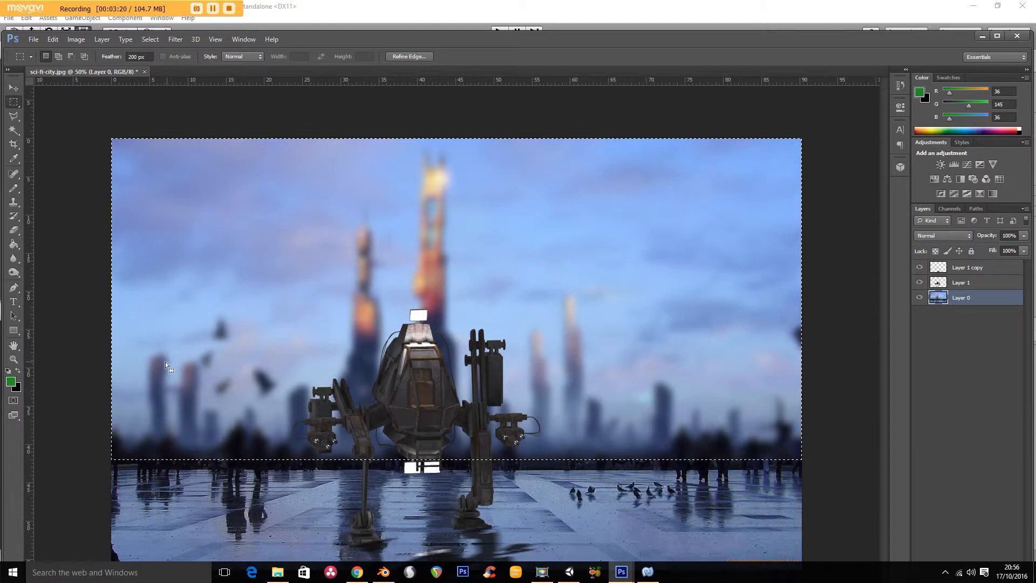
{"action": "key", "text": "ctrl+d"}
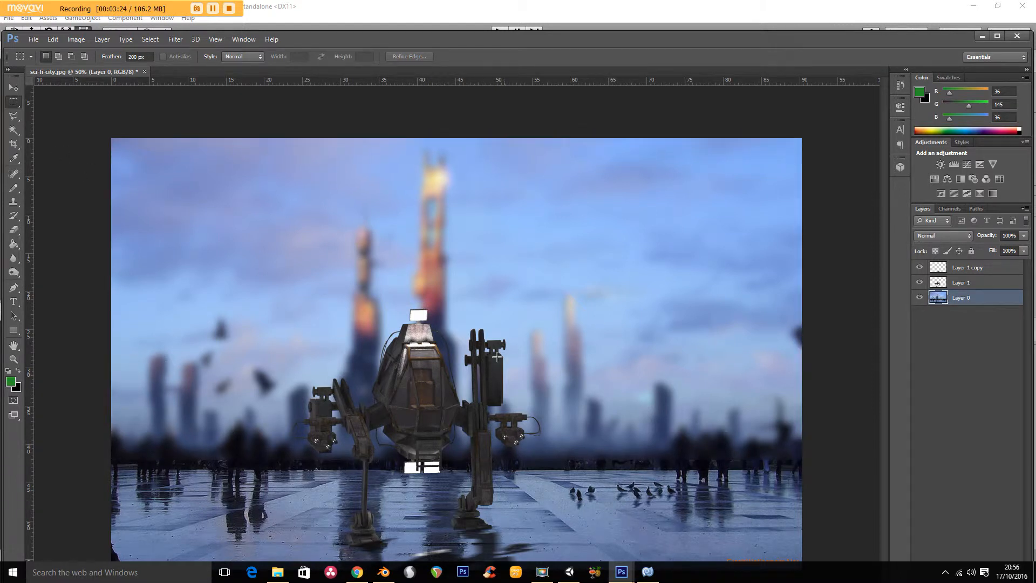
- Select the mech and shadow layers together and move them to the left part of the plaza
{"action": "left_click", "coordinate": [976, 267]}
{"action": "left_click", "coordinate": [972, 282], "text": "shift"}
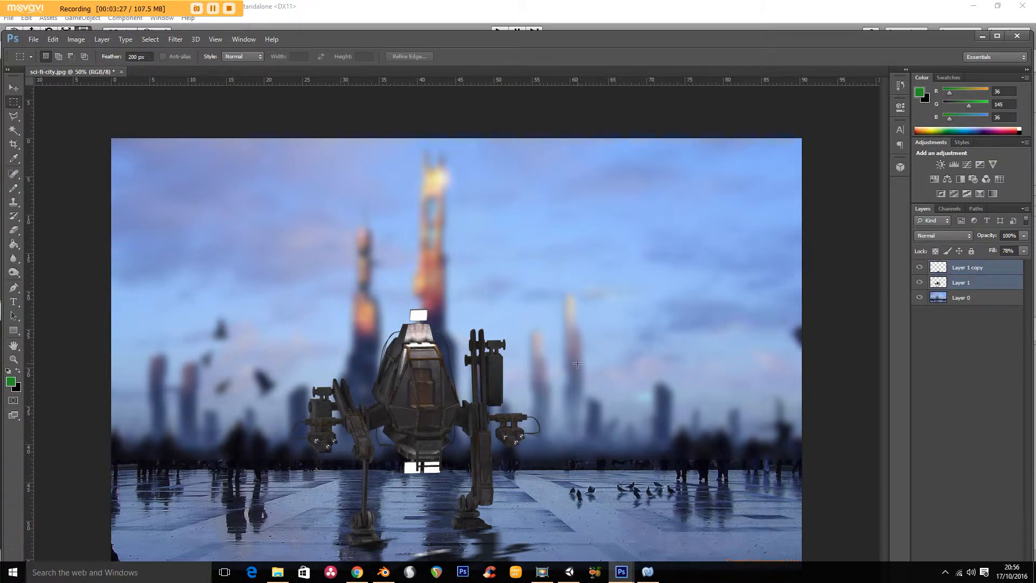
{"action": "left_click", "coordinate": [13, 88]}
{"action": "left_click_drag", "start_coordinate": [285, 358], "coordinate": [263, 367]}
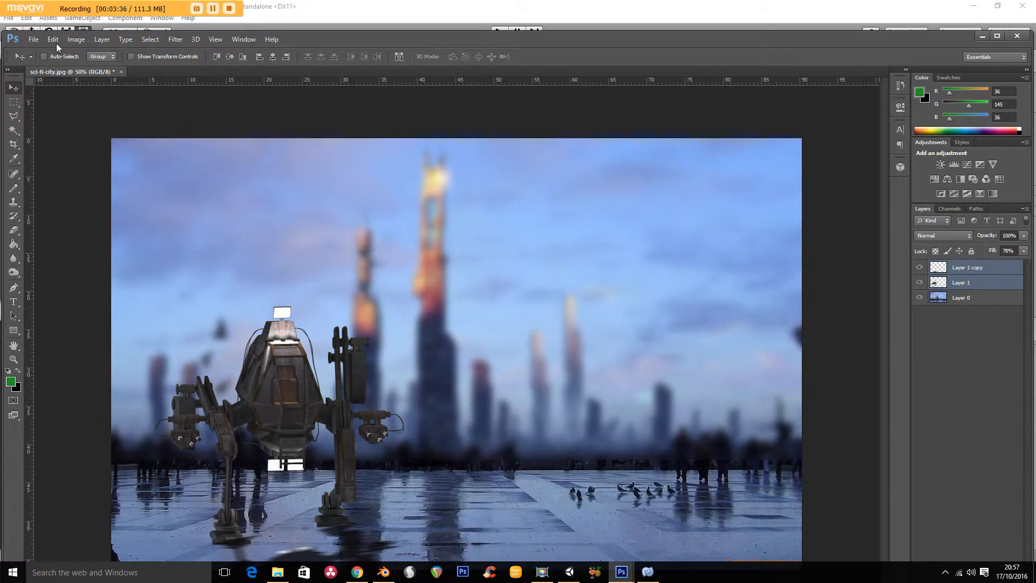
- Resize the image to a width of 1920 pixels with its proportions constrained
{"action": "left_click", "coordinate": [76, 40]}
{"action": "left_click", "coordinate": [96, 114]}
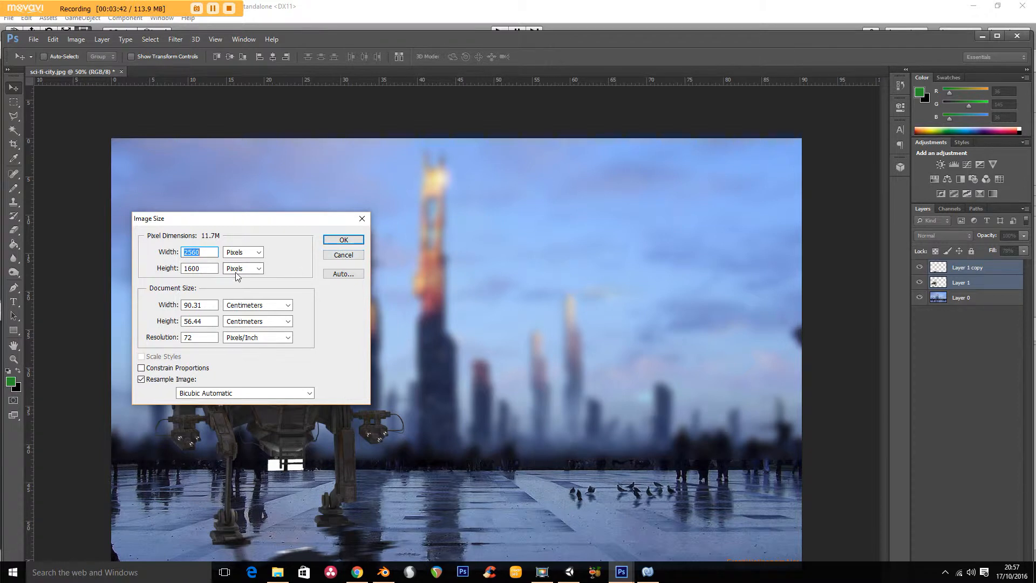
{"action": "type", "text": "1920"}
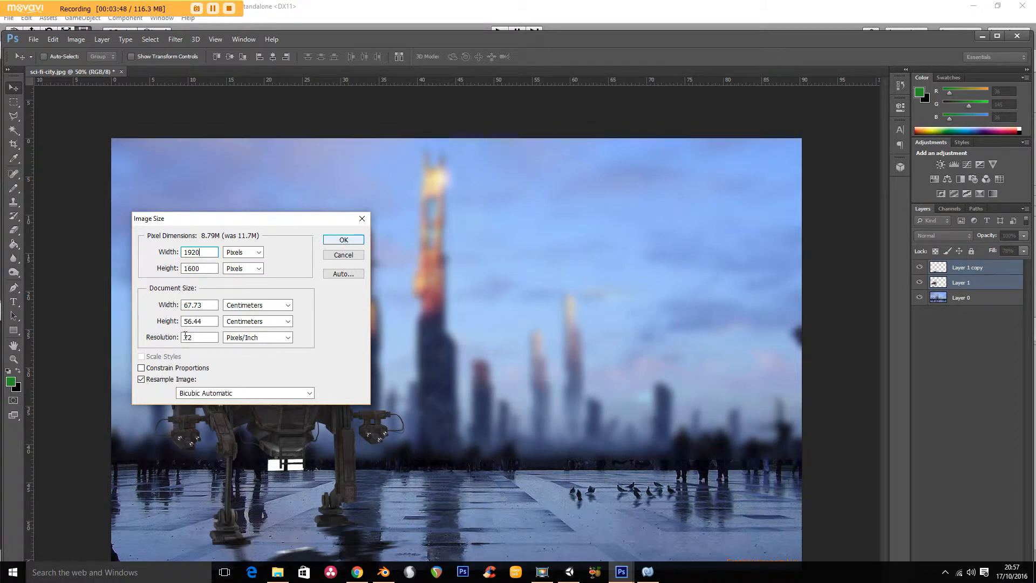
{"action": "left_click", "coordinate": [141, 369]}
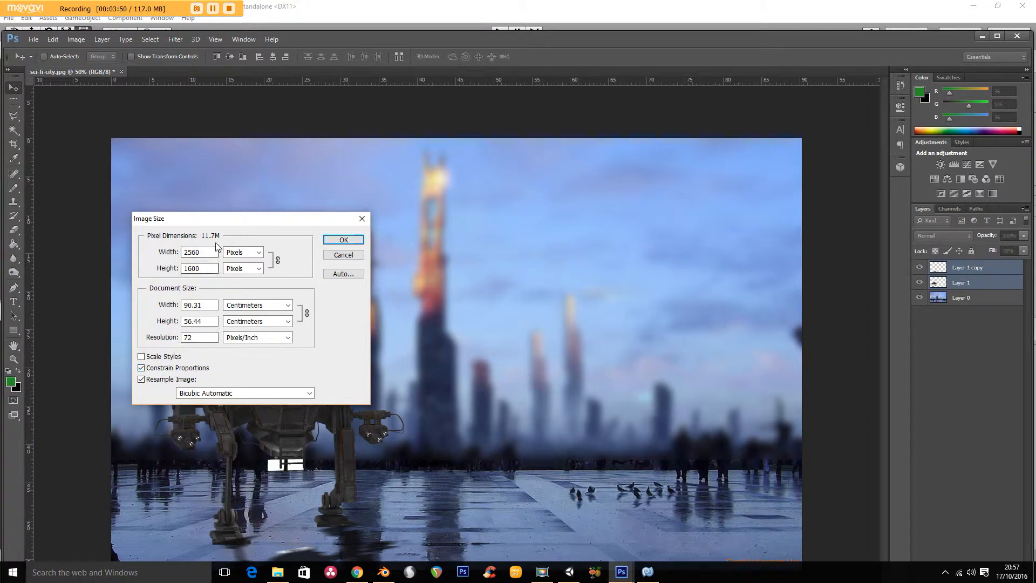
{"action": "left_click_drag", "start_coordinate": [201, 252], "coordinate": [158, 260]}
{"action": "type", "text": "1920"}
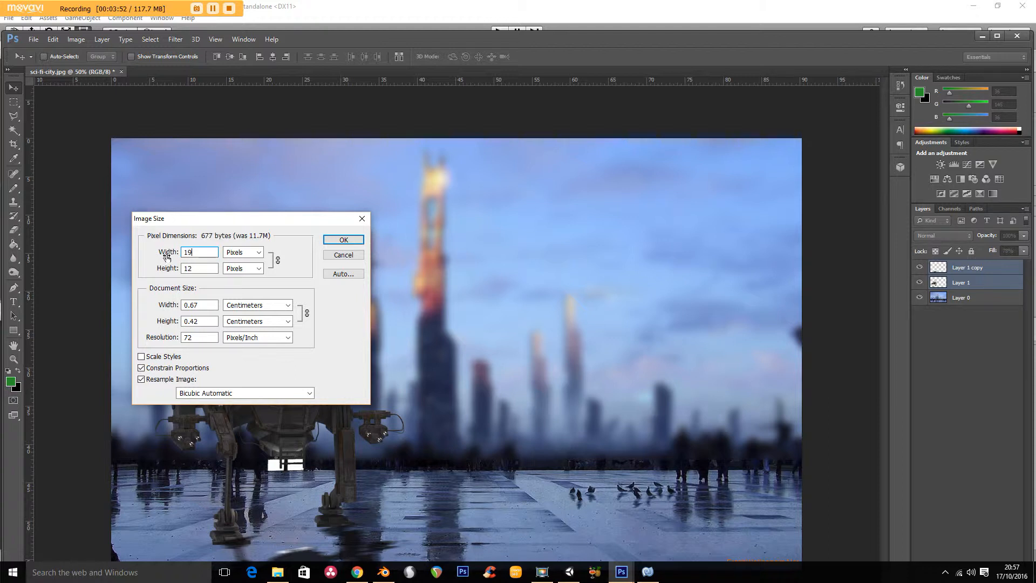
{"action": "left_click", "coordinate": [337, 241]}
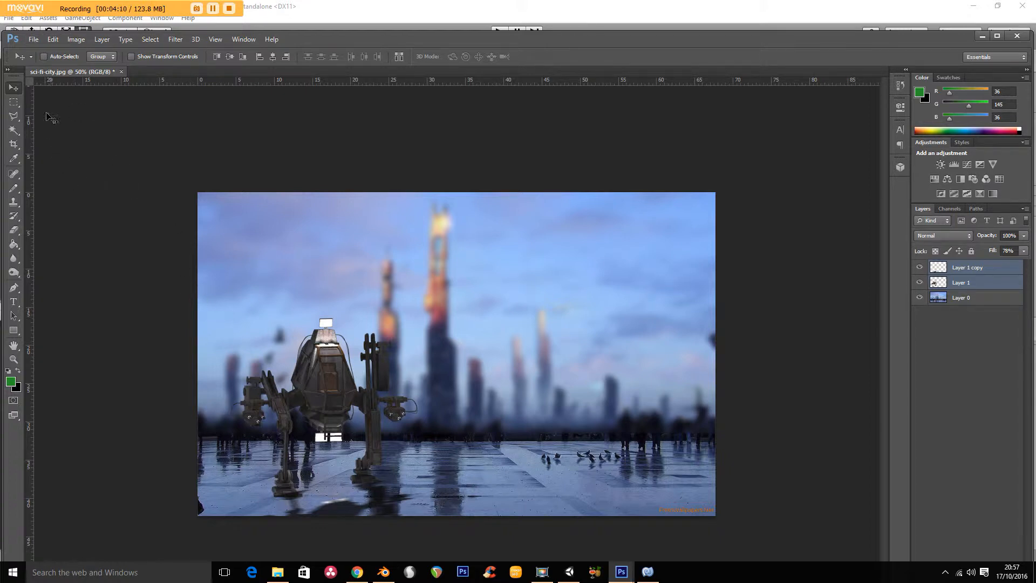
{"action": "left_click", "coordinate": [33, 39]}
{"action": "left_click", "coordinate": [37, 47]}
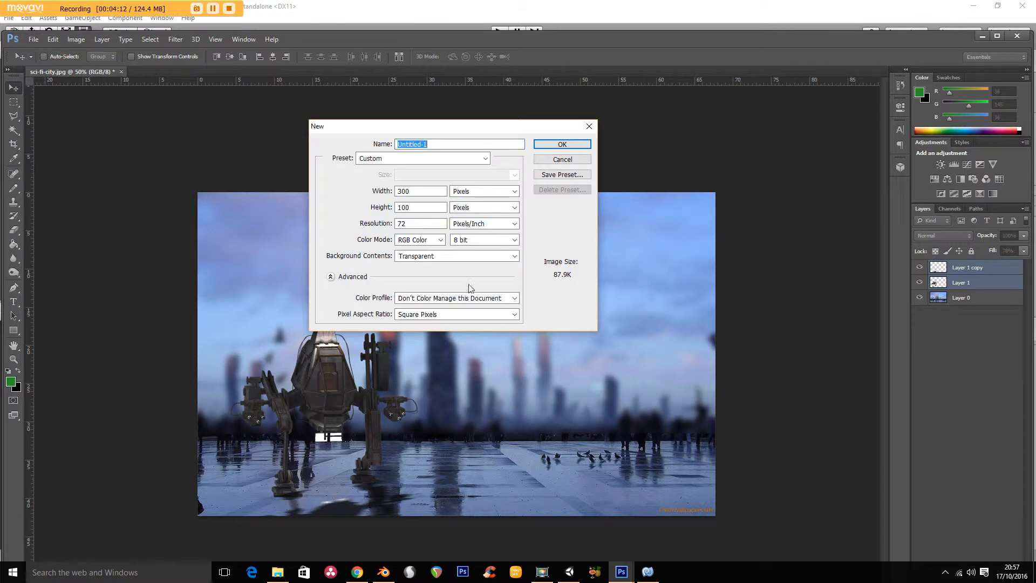
{"action": "left_click", "coordinate": [563, 160]}
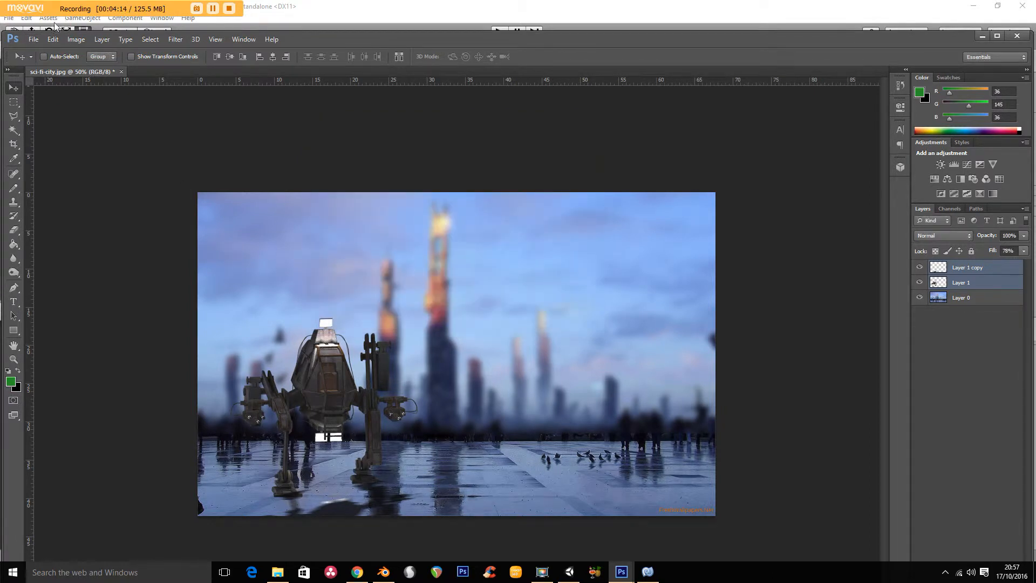
- Start saving the image under a new name and browse to the My Mechanical Animal project's Sprites folder
{"action": "left_click", "coordinate": [34, 39]}
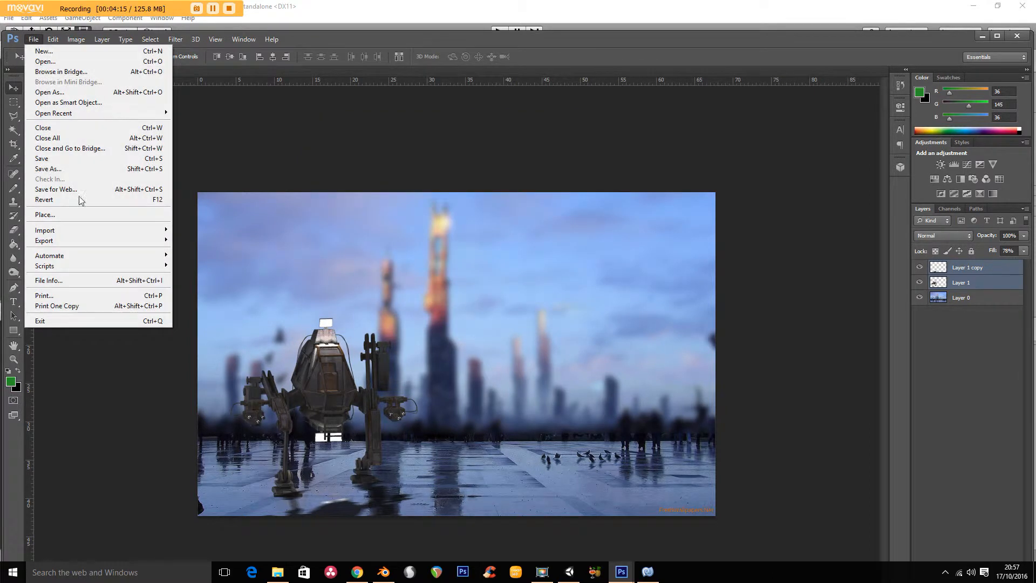
{"action": "left_click", "coordinate": [89, 168]}
{"action": "left_click", "coordinate": [556, 141]}
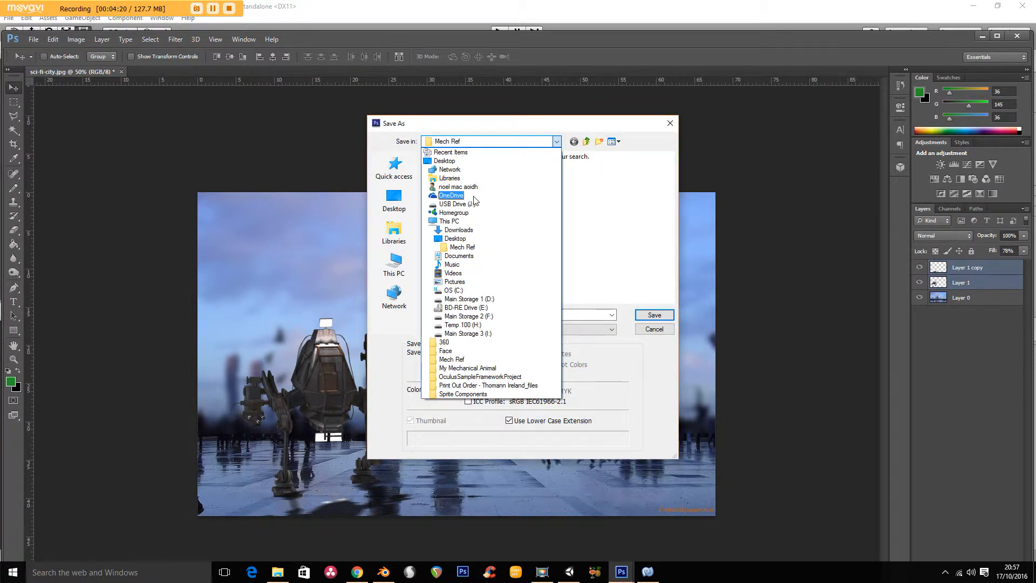
{"action": "left_click", "coordinate": [444, 161]}
{"action": "scroll", "coordinate": [664, 226], "scroll_direction": "down", "scroll_amount": 5}
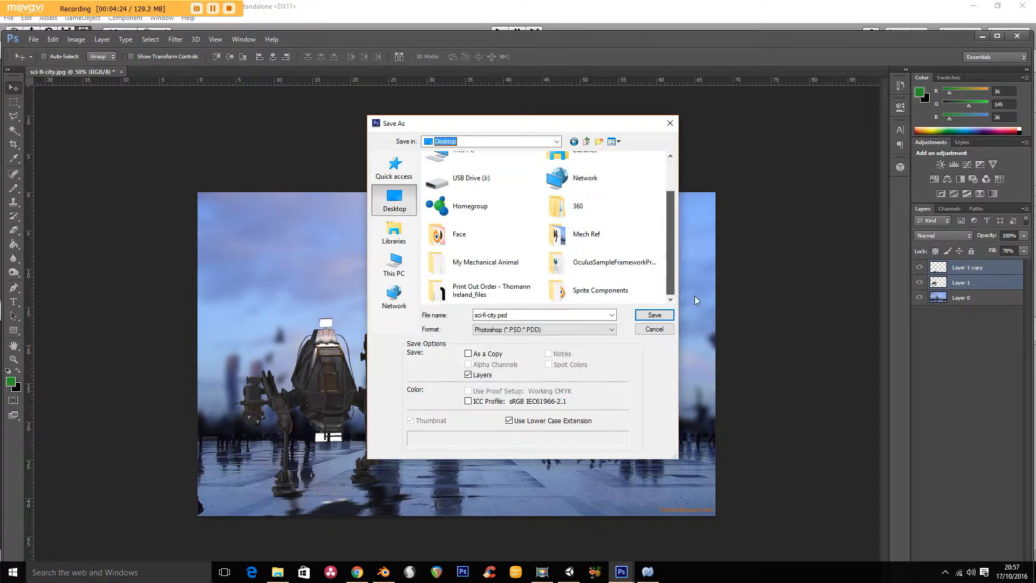
{"action": "double_click", "coordinate": [469, 262]}
{"action": "double_click", "coordinate": [455, 170]}
{"action": "double_click", "coordinate": [452, 212]}
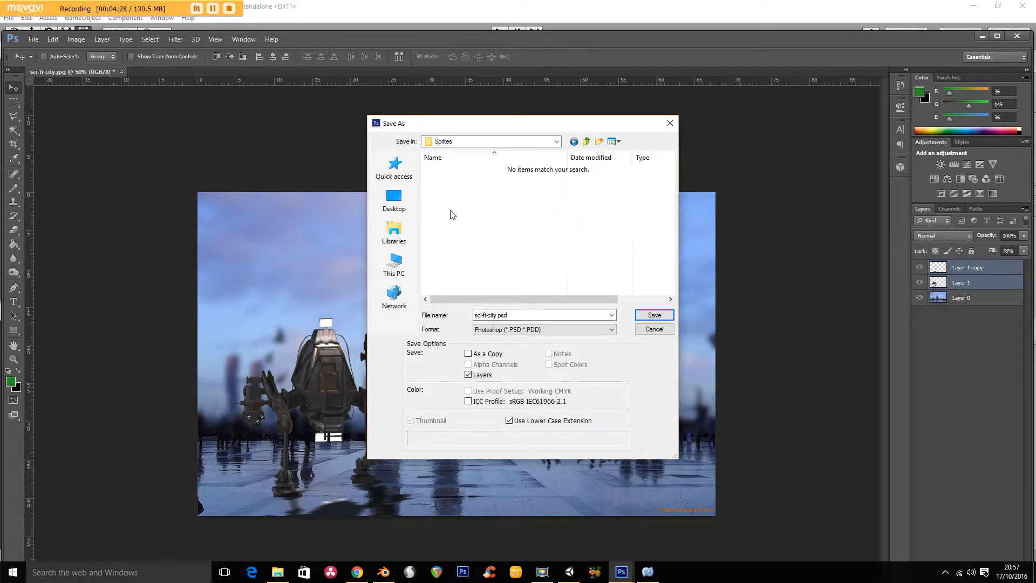
- Save the image as Main Menu BG in JPEG format with maximum quality and baseline standard encoding
{"action": "left_click_drag", "start_coordinate": [532, 316], "coordinate": [441, 317]}
{"action": "type", "text": "Main Me"}
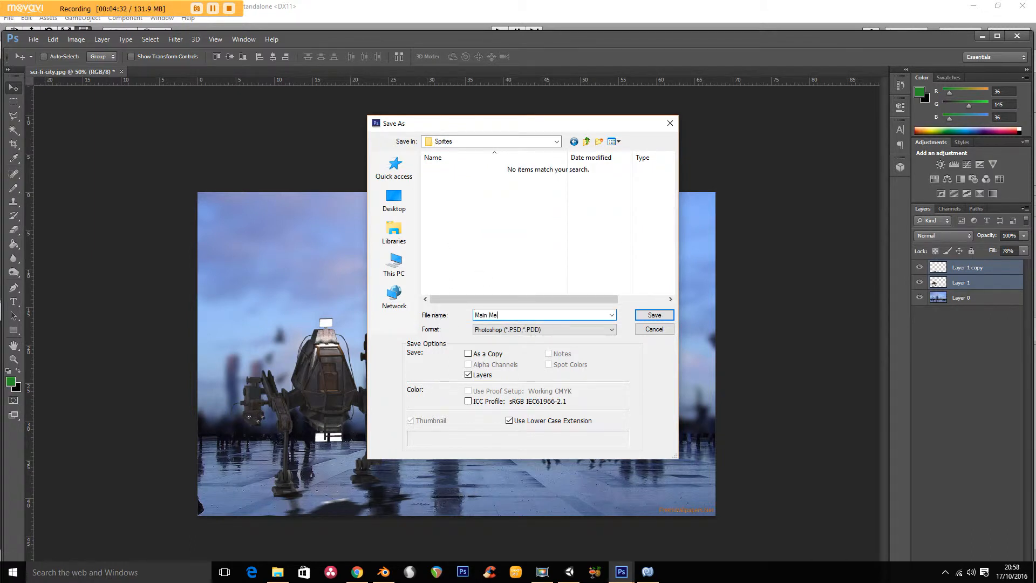
{"action": "type", "text": "nu BG"}
{"action": "left_click", "coordinate": [502, 330]}
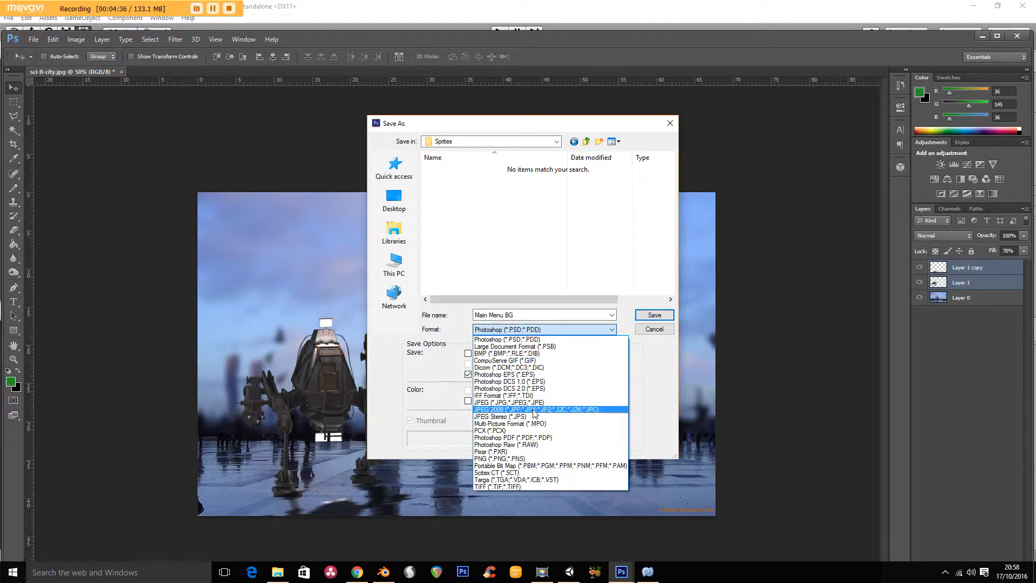
{"action": "left_click", "coordinate": [535, 417]}
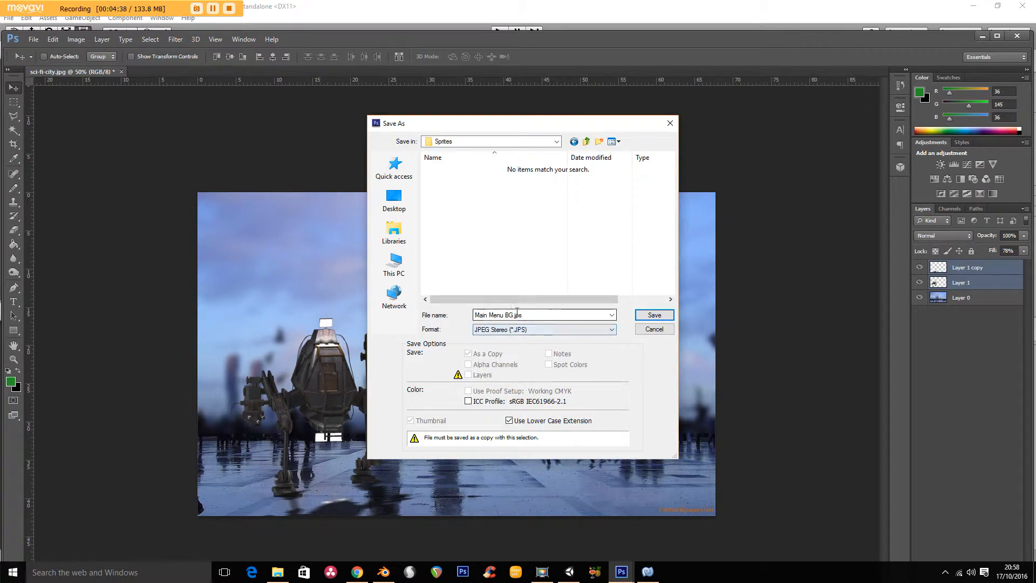
{"action": "left_click", "coordinate": [536, 330]}
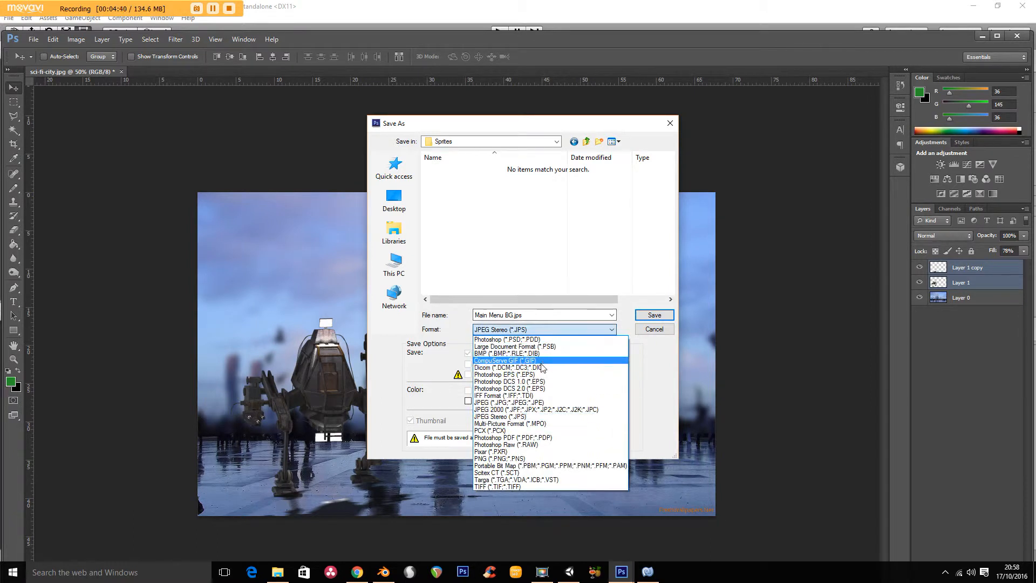
{"action": "left_click", "coordinate": [529, 403]}
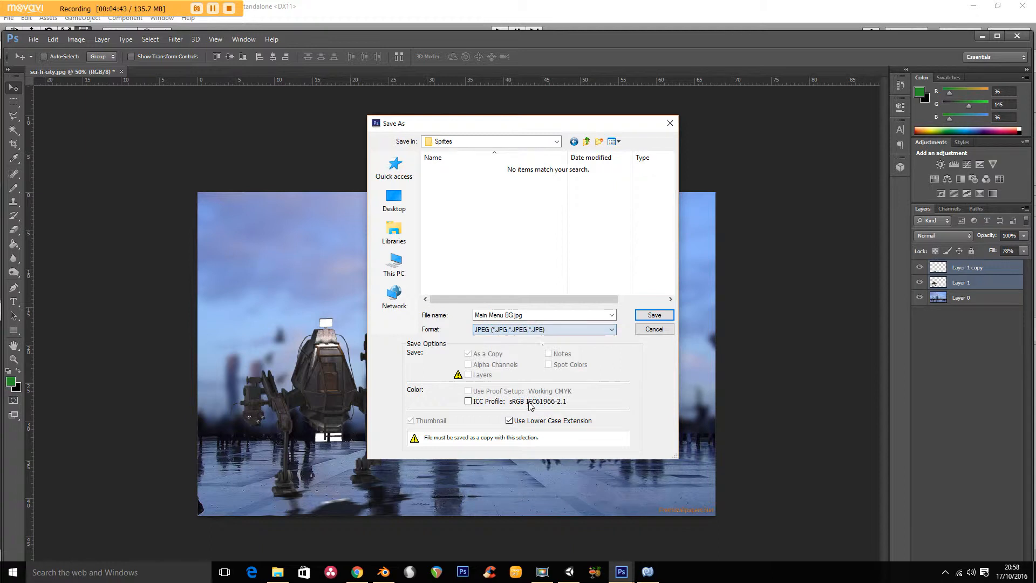
{"action": "left_click", "coordinate": [654, 316]}
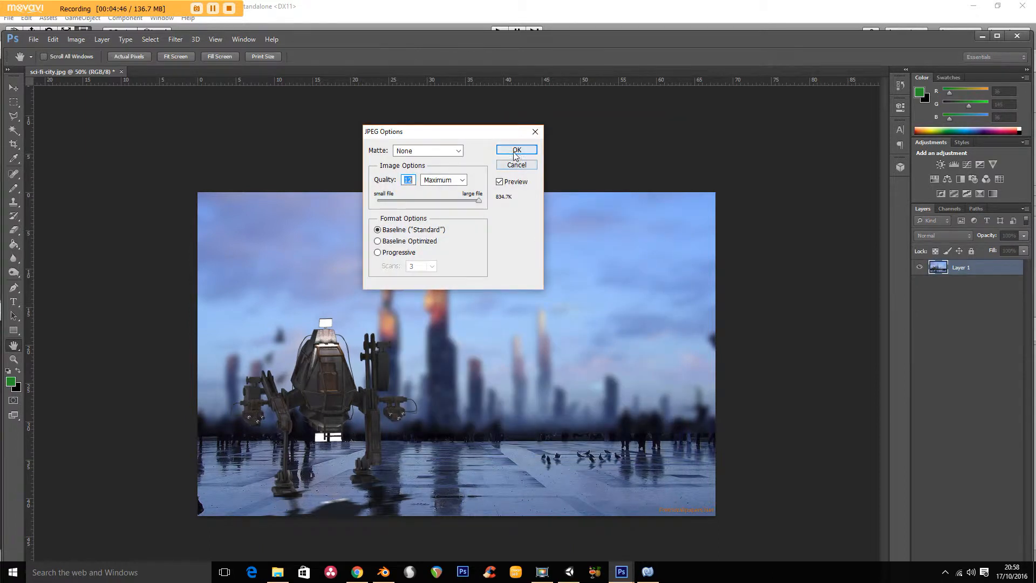
{"action": "left_click", "coordinate": [518, 146]}
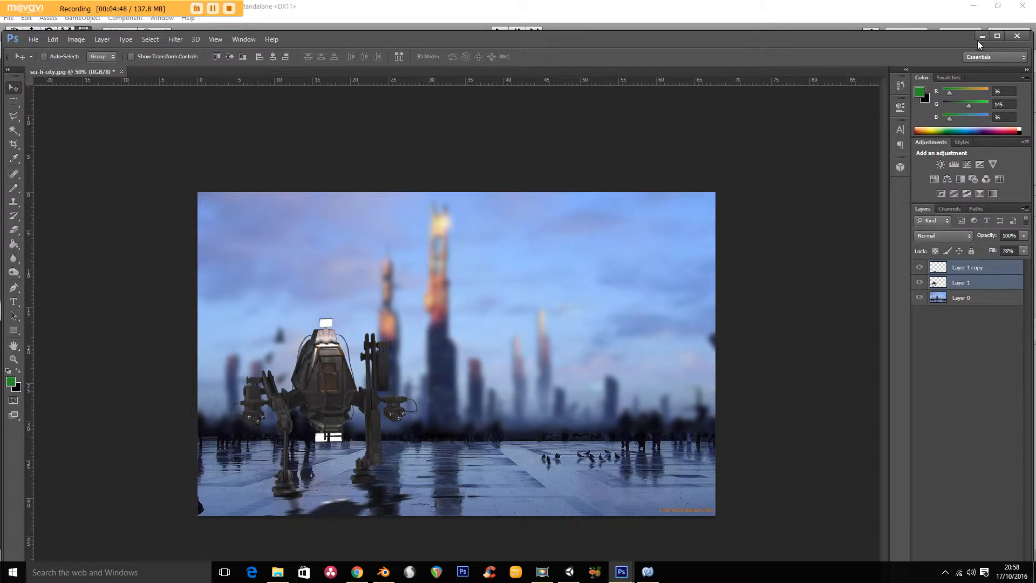
- Switch to Unity, select the Main Menu BG sprite in the Sprites folder and enlarge its preview
{"action": "left_click", "coordinate": [982, 36]}
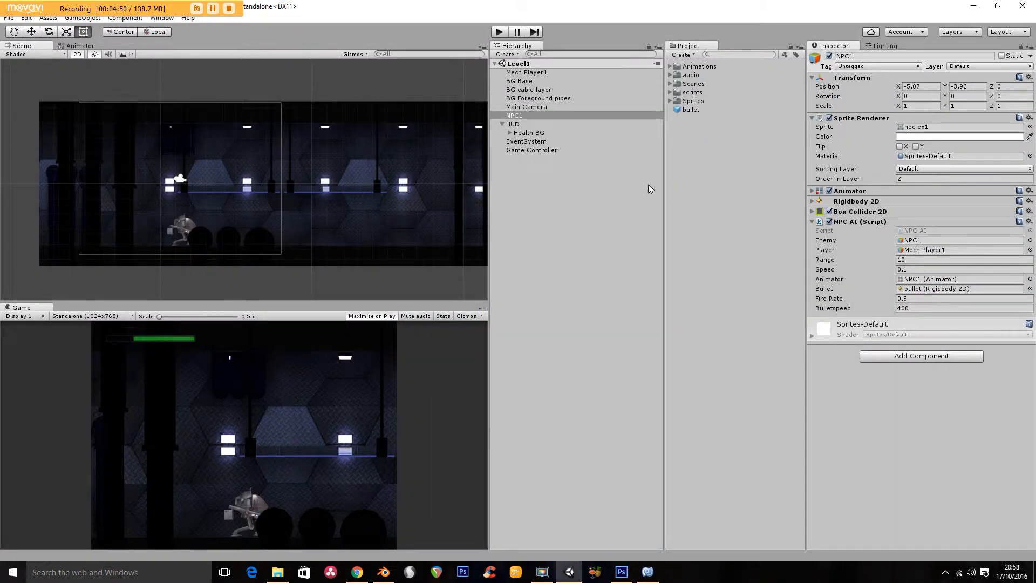
{"action": "left_click", "coordinate": [671, 101]}
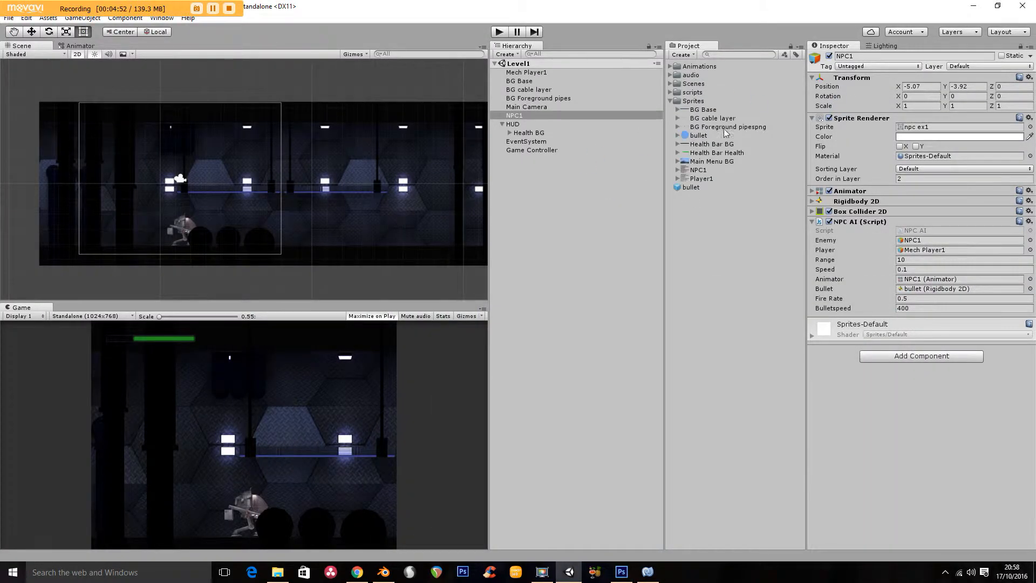
{"action": "left_click", "coordinate": [713, 162]}
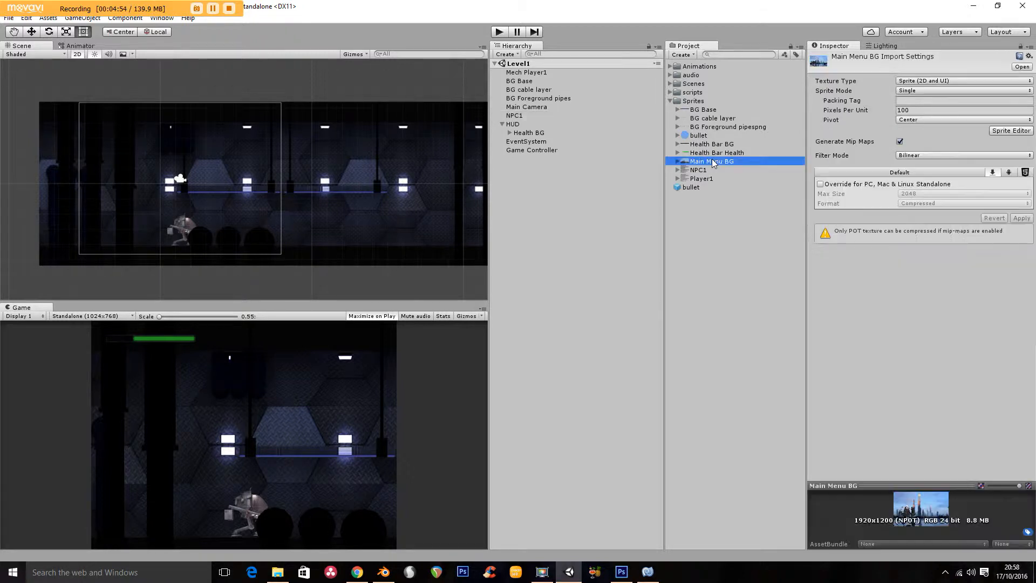
{"action": "left_click_drag", "start_coordinate": [887, 484], "coordinate": [886, 387]}
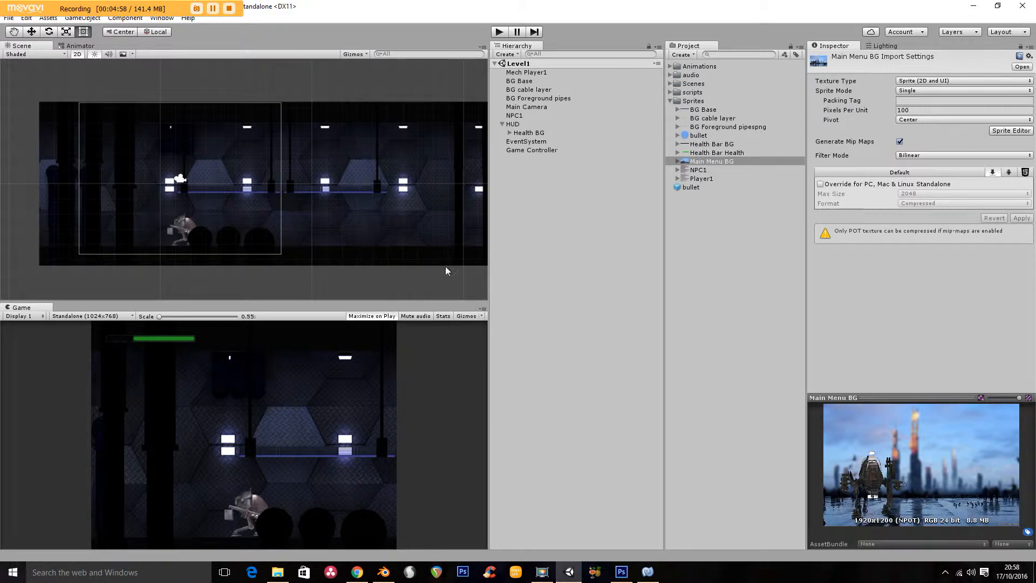
{"action": "middle_click_drag", "start_coordinate": [397, 176], "coordinate": [410, 172]}
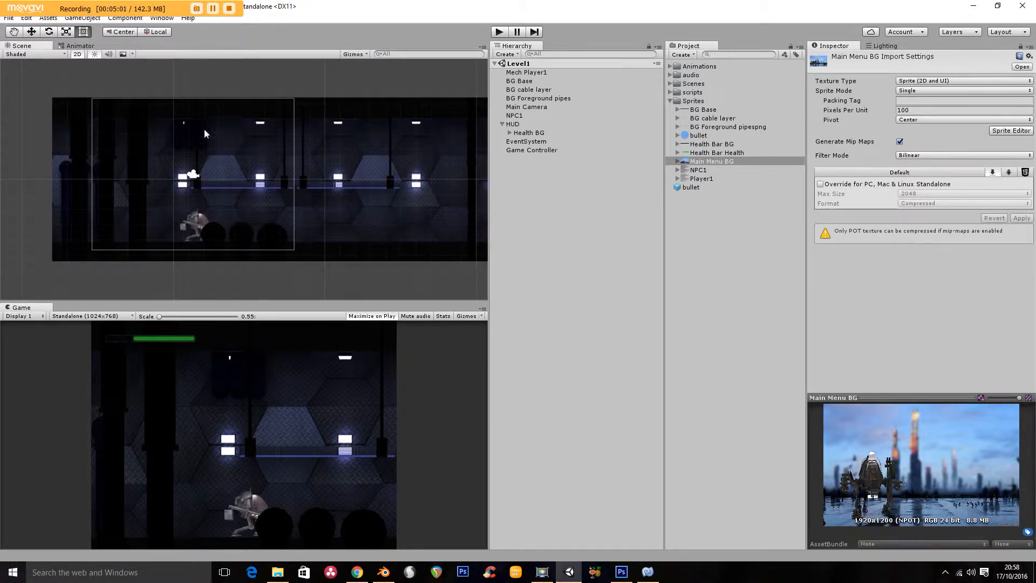
- Create a new scene and save it as Main Menu in the project's Scenes folder
{"action": "left_click", "coordinate": [8, 18]}
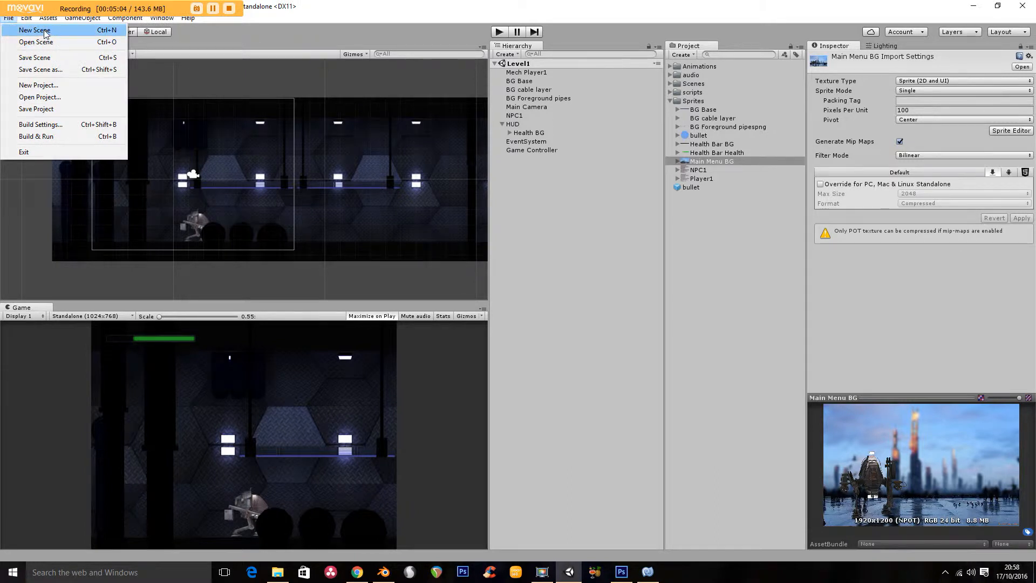
{"action": "left_click", "coordinate": [36, 30]}
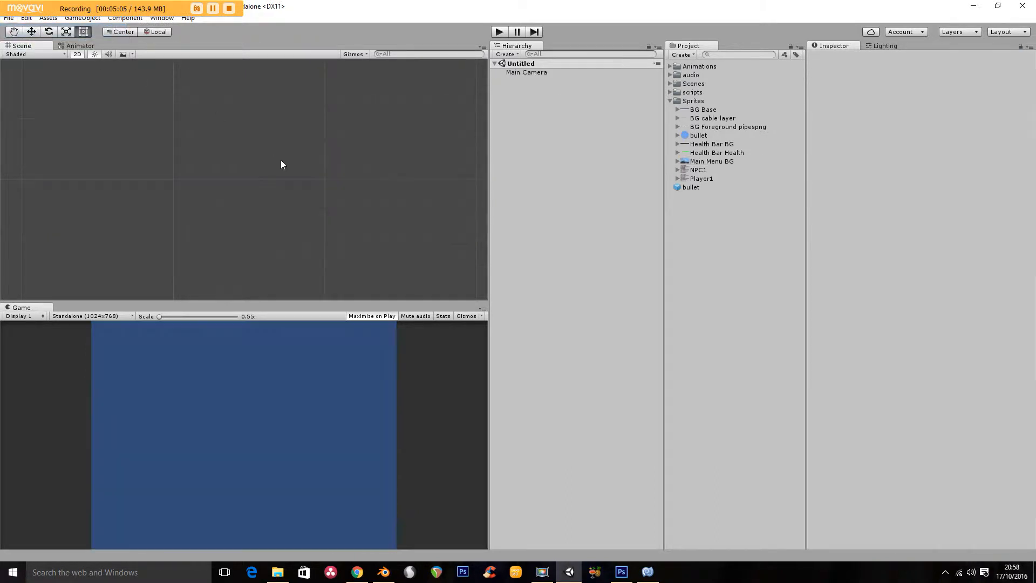
{"action": "left_click", "coordinate": [9, 18]}
{"action": "left_click", "coordinate": [55, 69]}
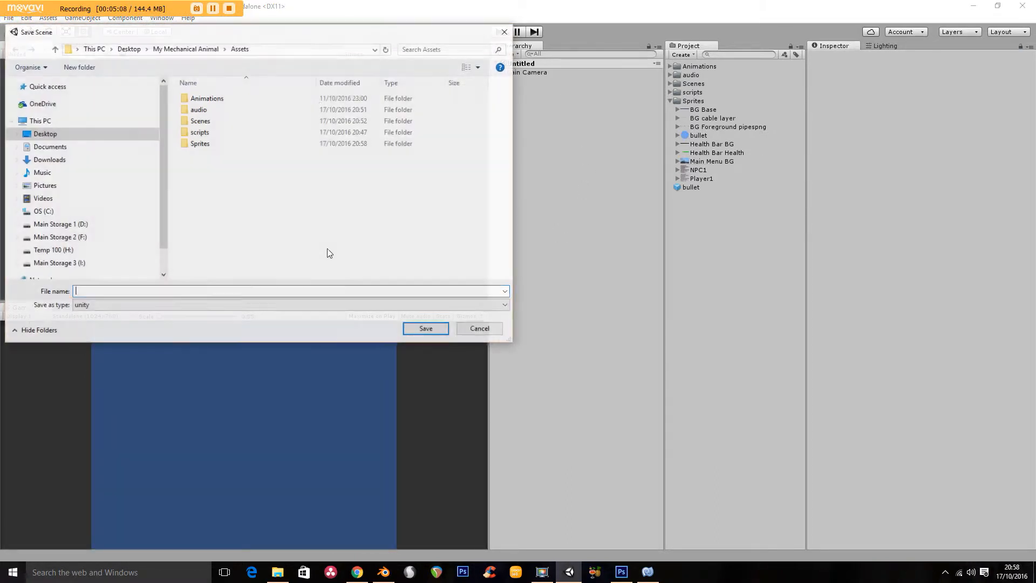
{"action": "double_click", "coordinate": [214, 122]}
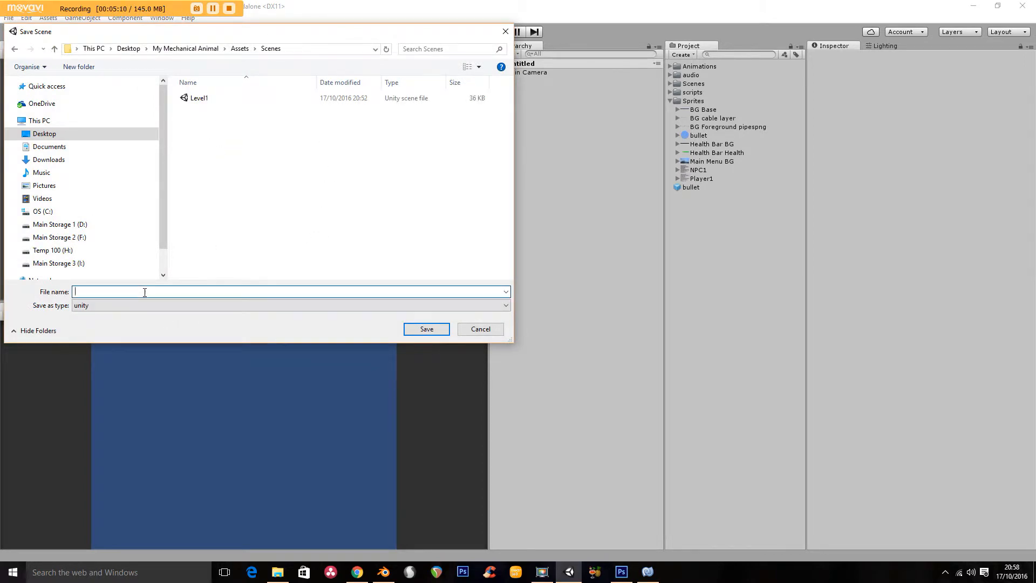
{"action": "type", "text": "Main Menu"}
{"action": "key", "text": "Return"}
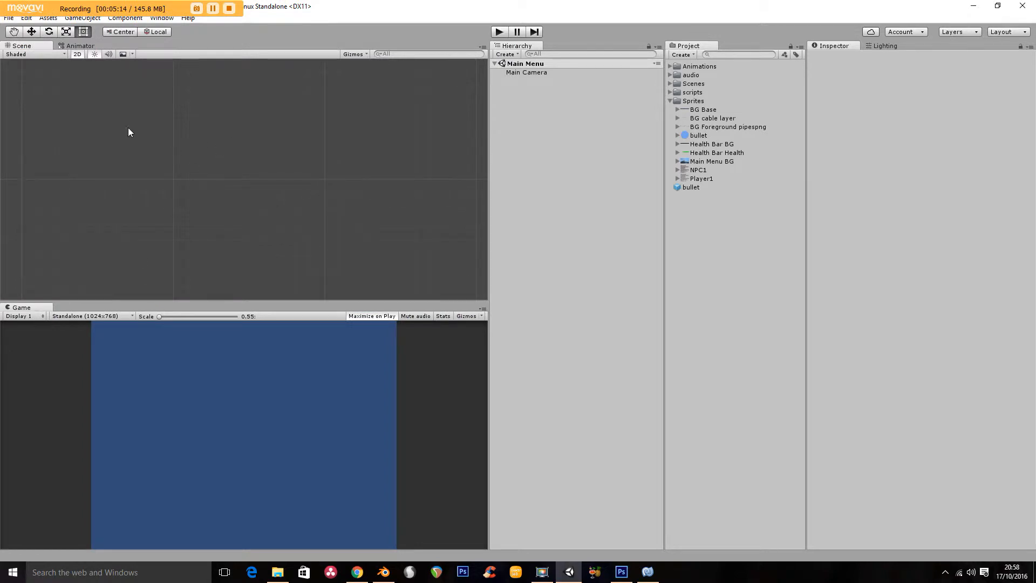
- Set the Main Camera's background colour to white and its Clear Flags to Solid Color
{"action": "left_click", "coordinate": [539, 72]}
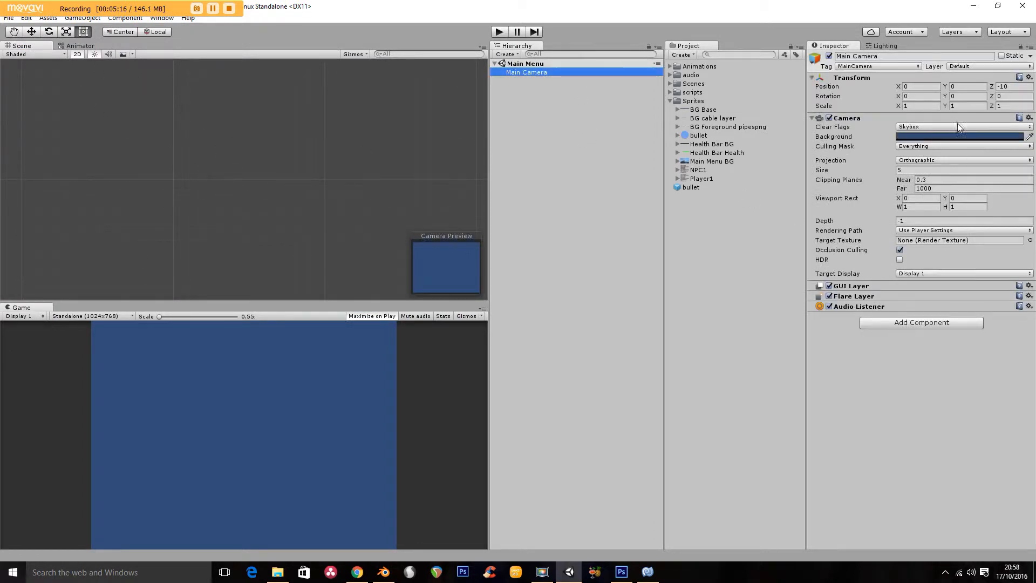
{"action": "left_click", "coordinate": [950, 136]}
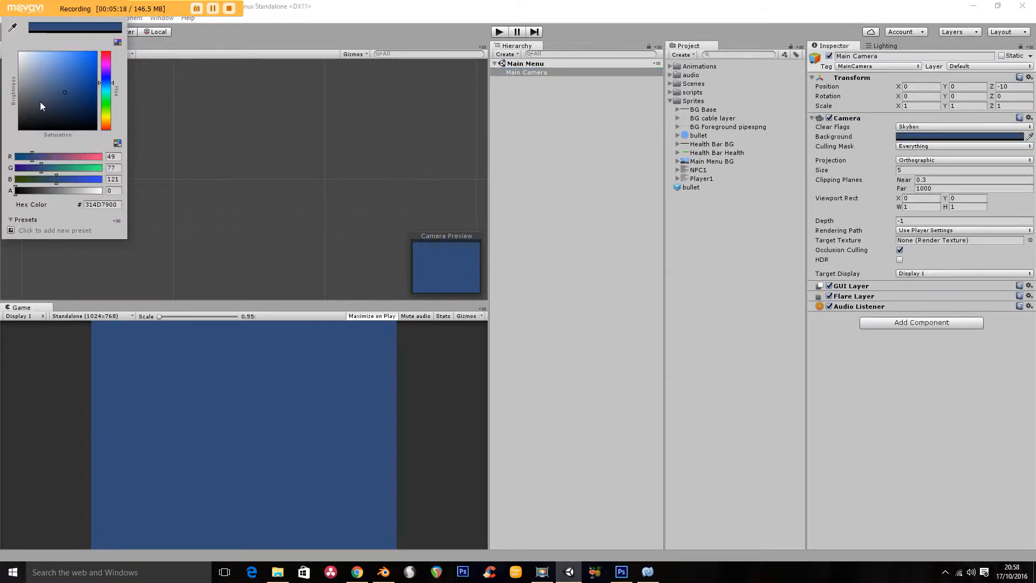
{"action": "left_click", "coordinate": [21, 55]}
{"action": "left_click", "coordinate": [918, 124]}
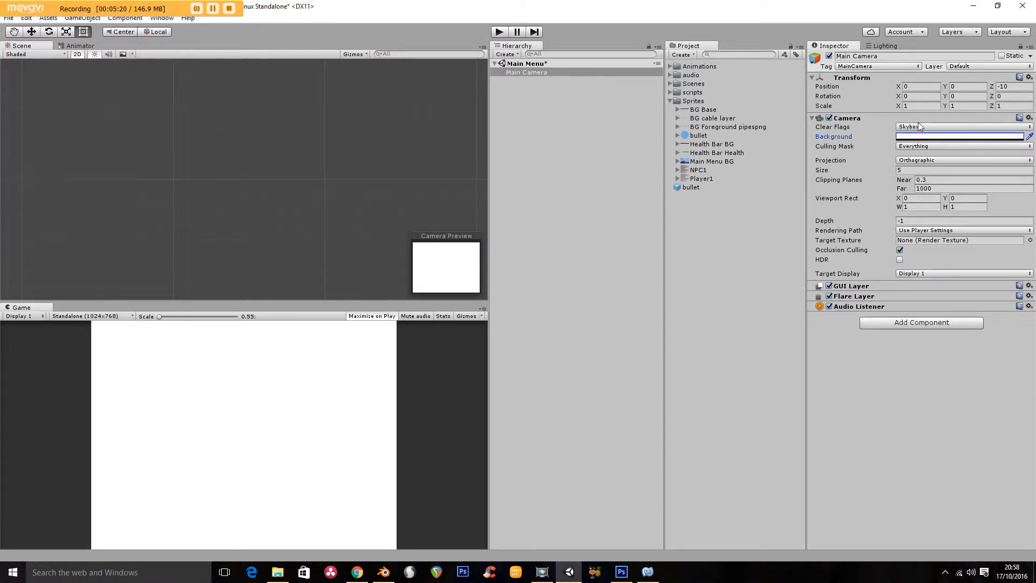
{"action": "left_click", "coordinate": [925, 151]}
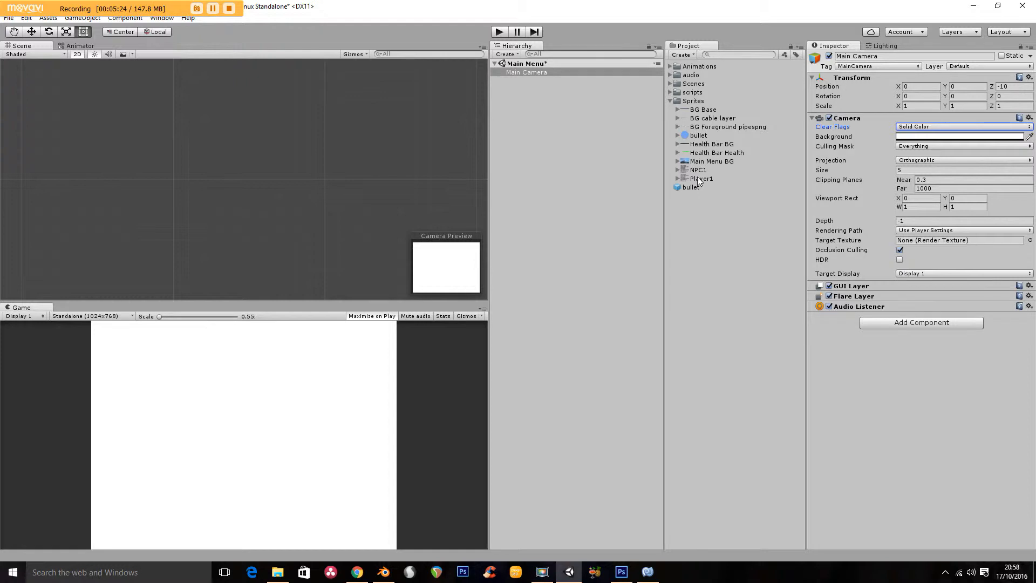
- Add the Main Menu BG sprite to the scene and compare its framing in Free Aspect and Standalone (1024x768)
{"action": "left_click_drag", "start_coordinate": [706, 161], "coordinate": [548, 132]}
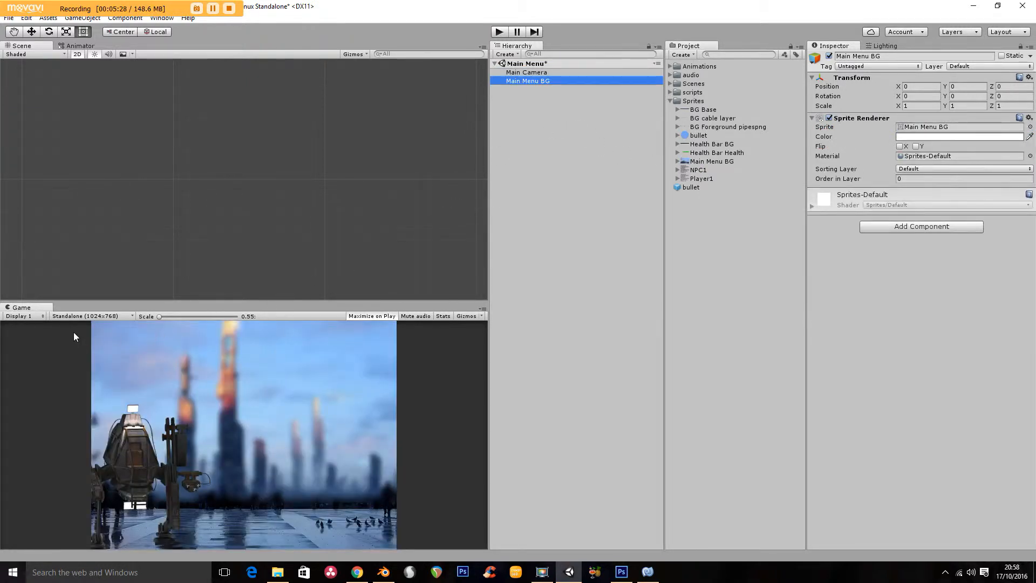
{"action": "left_click", "coordinate": [107, 318]}
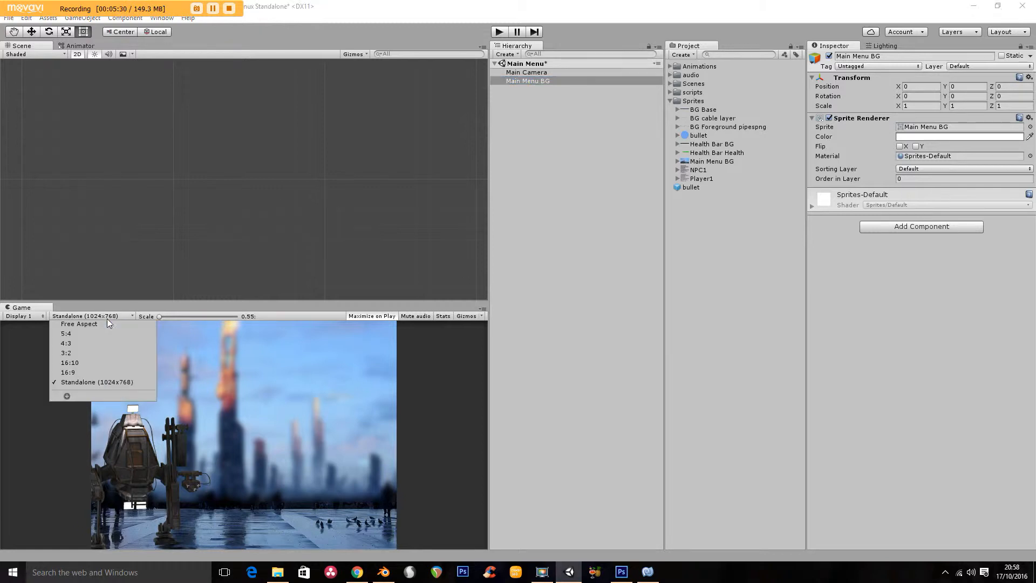
{"action": "left_click", "coordinate": [105, 332]}
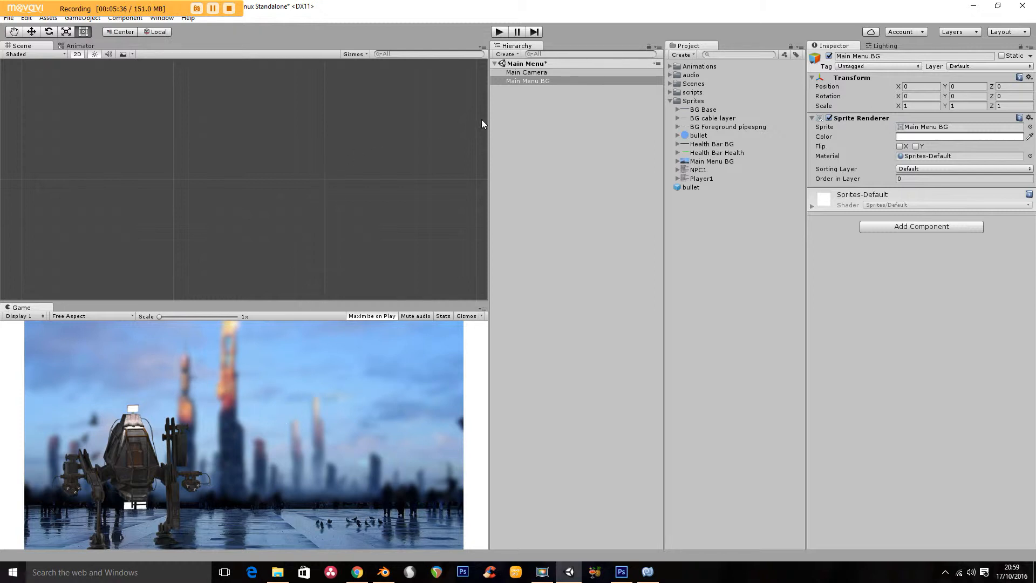
{"action": "double_click", "coordinate": [514, 83]}
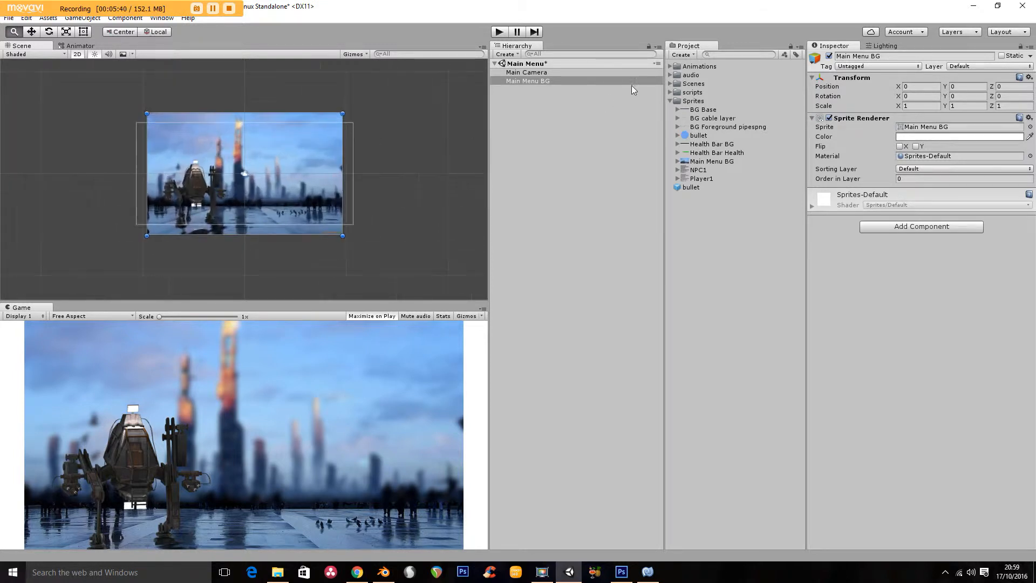
{"action": "left_click", "coordinate": [73, 316]}
{"action": "left_click", "coordinate": [93, 386]}
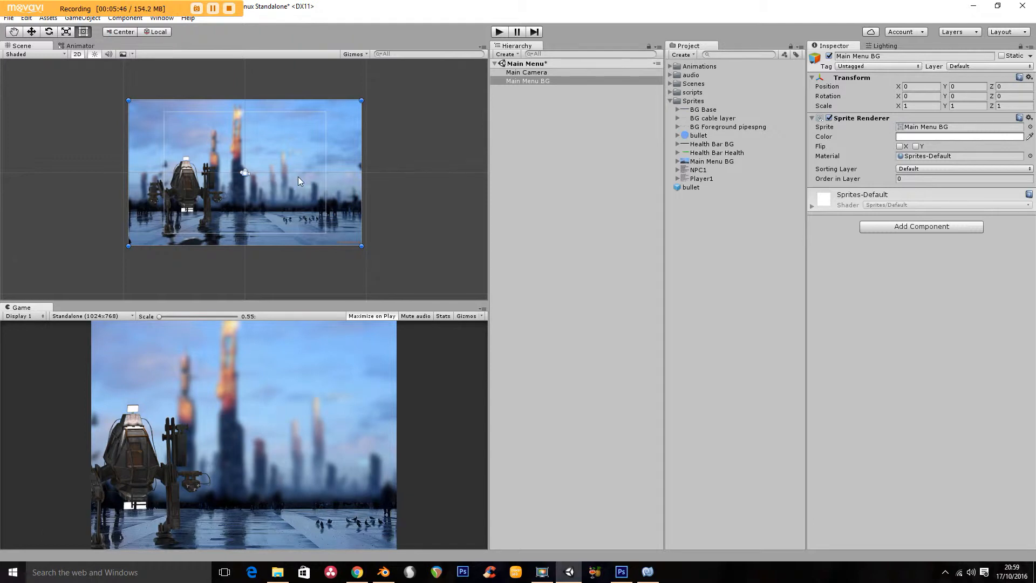
- Move the Main Menu BG sprite to about X 1.65, Y 0.45 so the whole mech fits the camera frame
{"action": "key", "text": "w"}
{"action": "left_click_drag", "start_coordinate": [286, 178], "coordinate": [306, 173]}
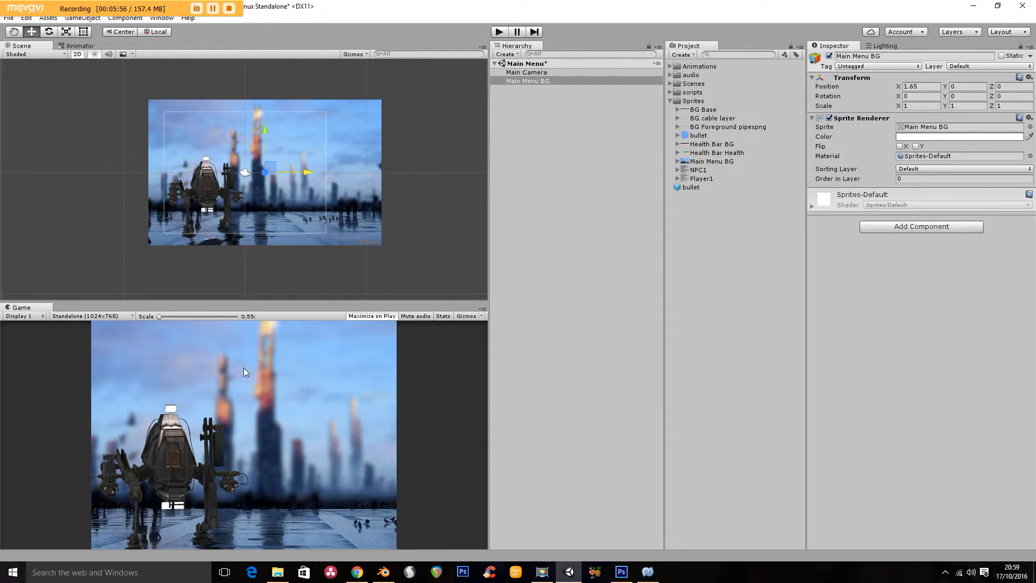
{"action": "left_click_drag", "start_coordinate": [263, 128], "coordinate": [265, 122]}
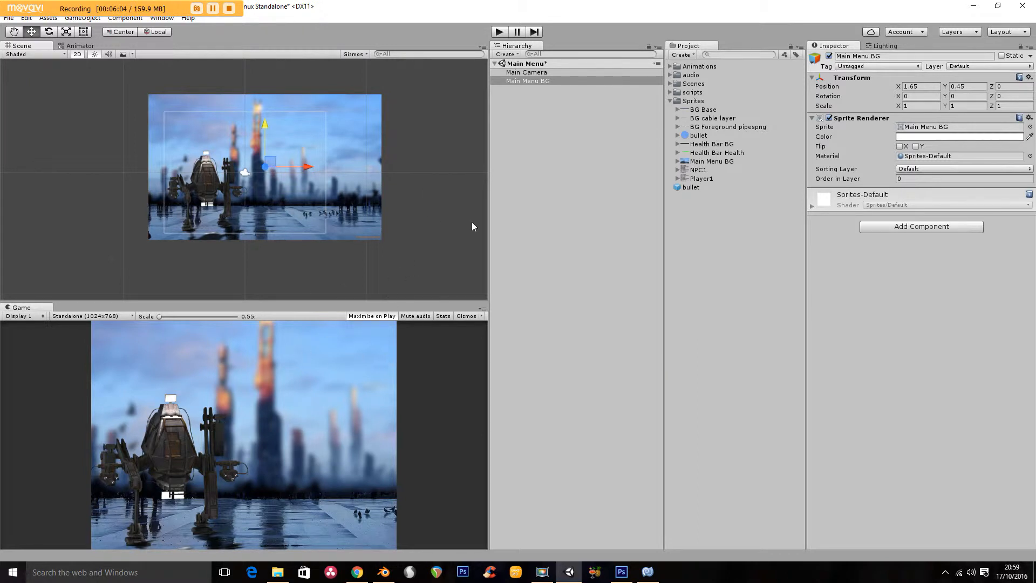
- Add a UI Text object reading "My Mechanical Animal" with a font size of 12
{"action": "left_click", "coordinate": [82, 18]}
{"action": "mouse_move", "coordinate": [118, 102]}
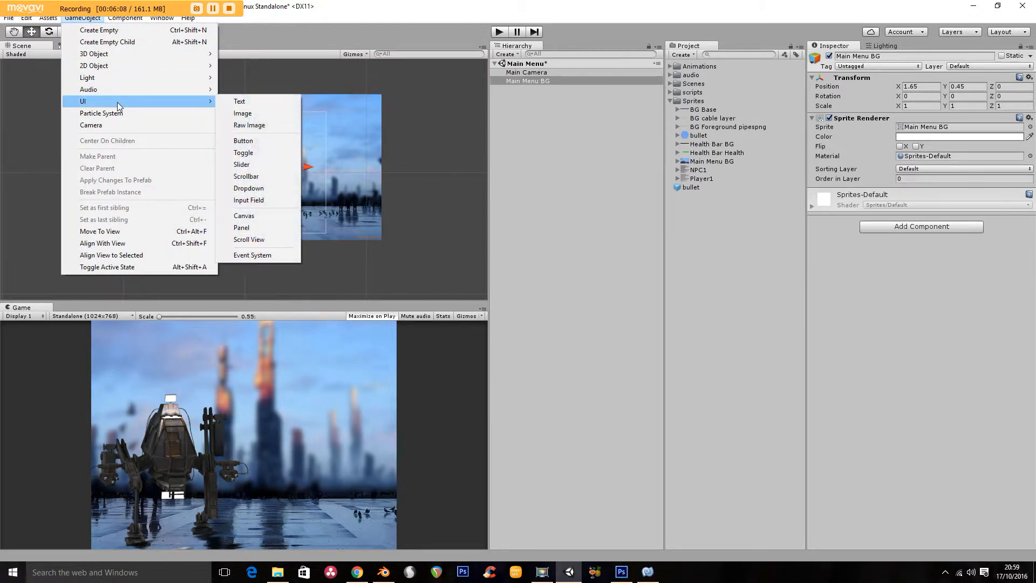
{"action": "left_click", "coordinate": [257, 103]}
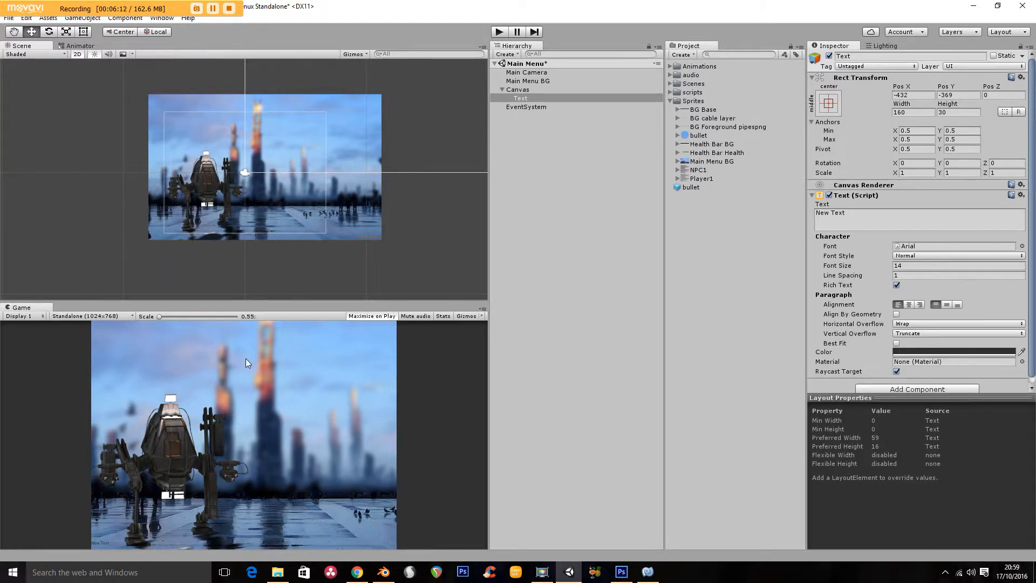
{"action": "left_click", "coordinate": [846, 218]}
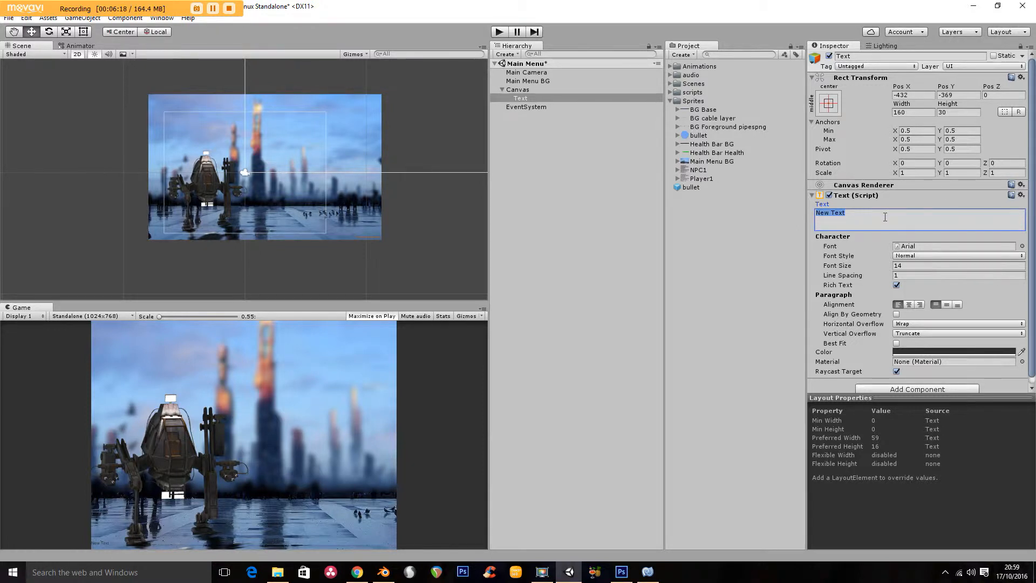
{"action": "type", "text": "My Mechanical Animal"}
{"action": "key", "text": "ctrl+a"}
{"action": "mouse_move", "coordinate": [887, 266]}
{"action": "left_mouse_down"}
{"action": "mouse_move", "coordinate": [908, 263]}
{"action": "mouse_move", "coordinate": [882, 268]}
{"action": "left_mouse_up"}
{"action": "type", "text": "11"}
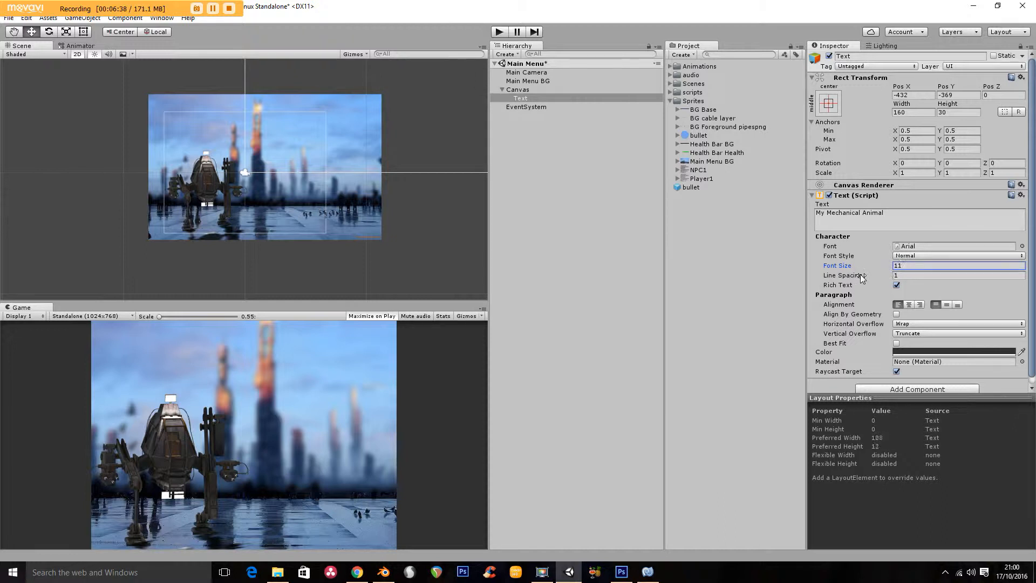
- Move the text object to about X -268.5, Y -305.5 on the canvas and set its font size to 23
{"action": "double_click", "coordinate": [512, 98]}
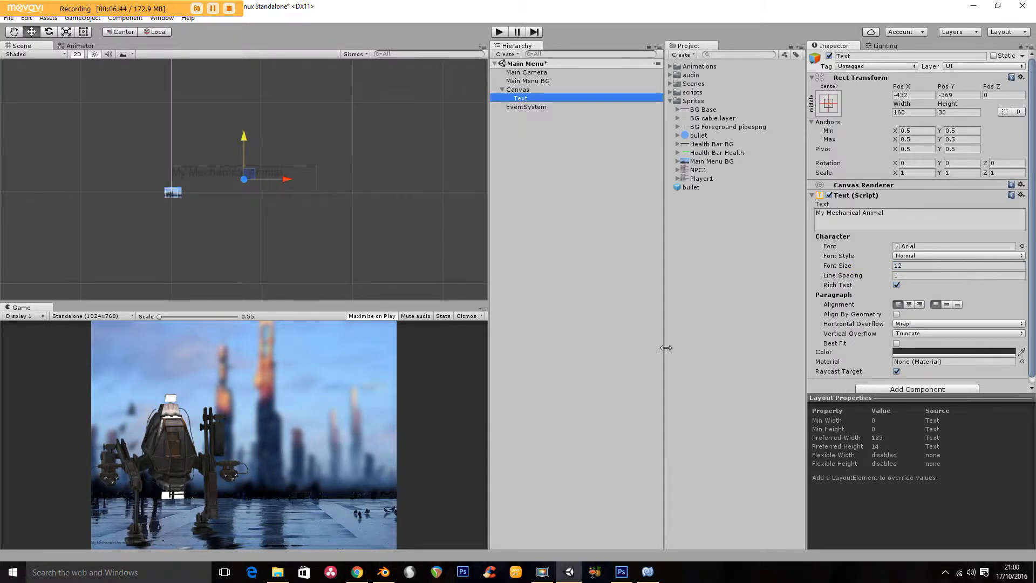
{"action": "left_click_drag", "start_coordinate": [245, 134], "coordinate": [234, 77]}
{"action": "left_click_drag", "start_coordinate": [288, 124], "coordinate": [656, 107]}
{"action": "left_click_drag", "start_coordinate": [560, 114], "coordinate": [423, 135]}
{"action": "middle_click_drag", "start_coordinate": [373, 152], "coordinate": [261, 186]}
{"action": "left_click_drag", "start_coordinate": [857, 268], "coordinate": [865, 269]}
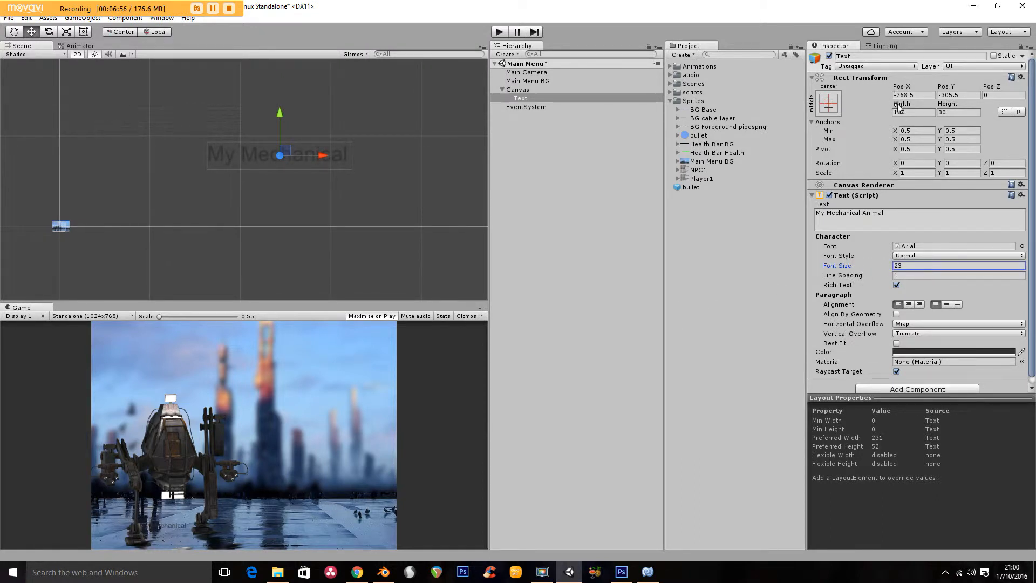
- Enlarge the text box to about 653.7 wide and 120.3 high and set its font size to 54
{"action": "left_click_drag", "start_coordinate": [900, 106], "coordinate": [1020, 71]}
{"action": "left_click_drag", "start_coordinate": [947, 103], "coordinate": [38, 72]}
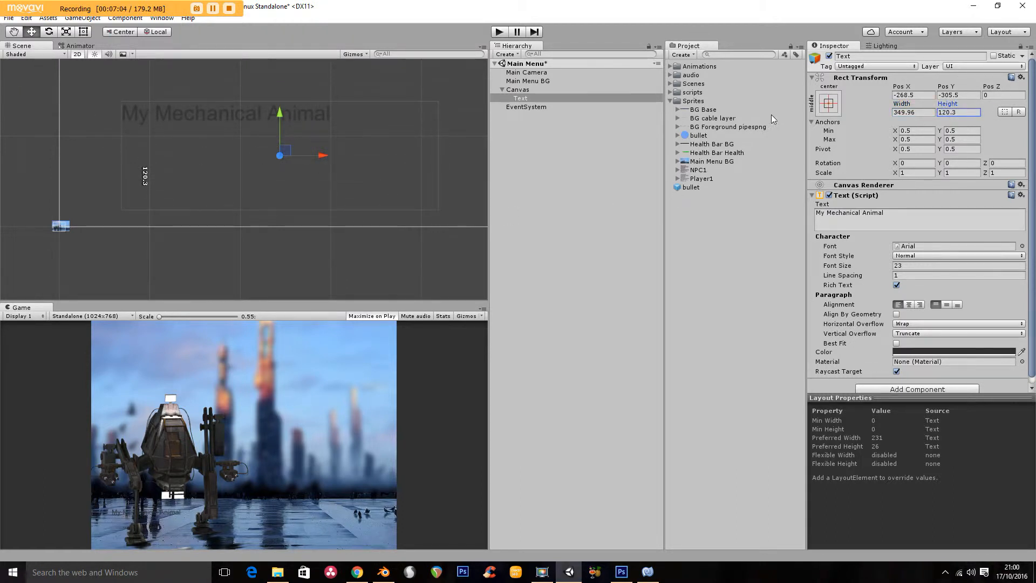
{"action": "left_click_drag", "start_coordinate": [901, 104], "coordinate": [991, 443]}
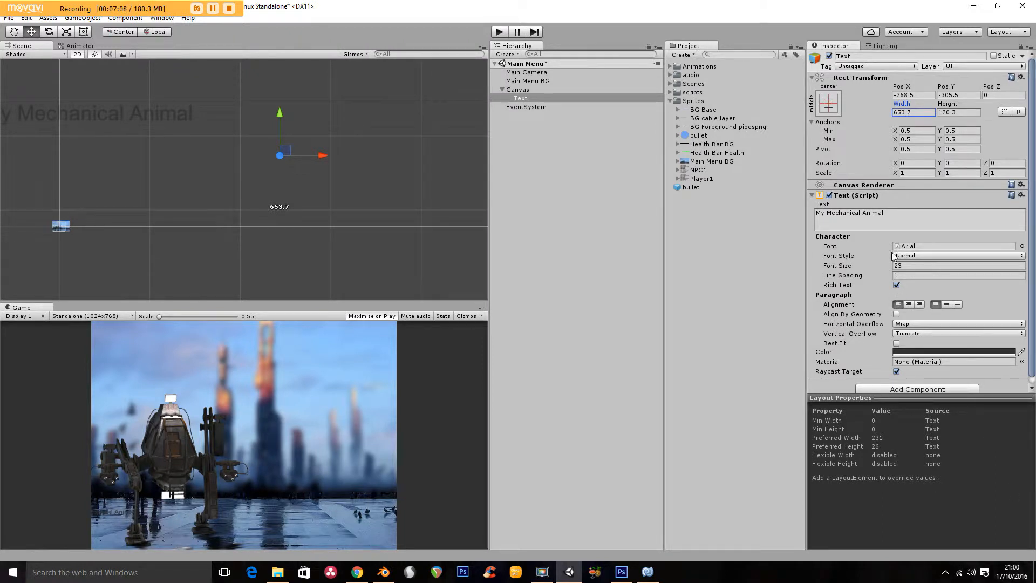
{"action": "left_click_drag", "start_coordinate": [869, 266], "coordinate": [873, 262]}
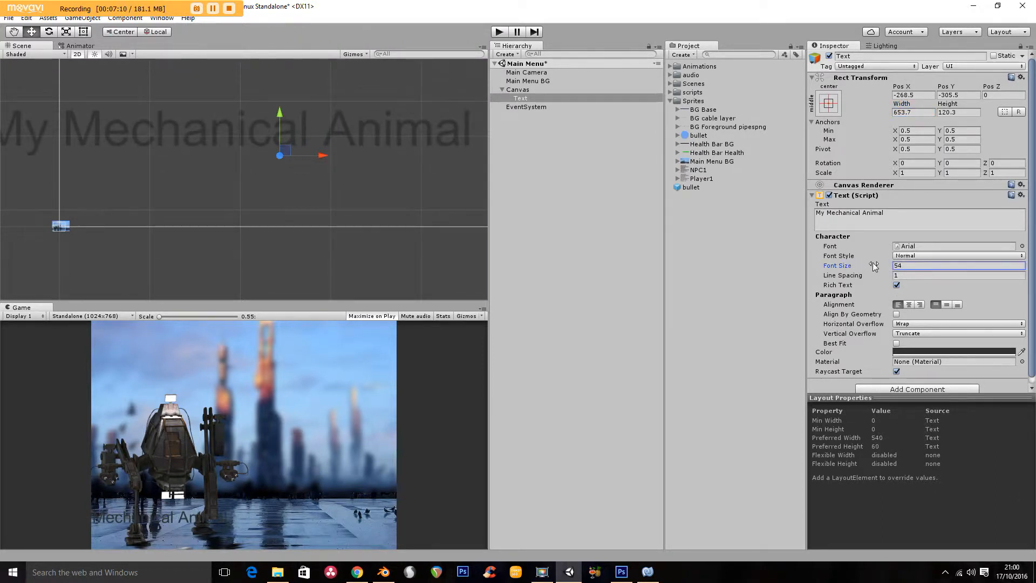
- Move the text to the top of the menu image at about X -129, Y 307.8
{"action": "left_click_drag", "start_coordinate": [321, 160], "coordinate": [437, 143]}
{"action": "middle_click_drag", "start_coordinate": [344, 144], "coordinate": [295, 238]}
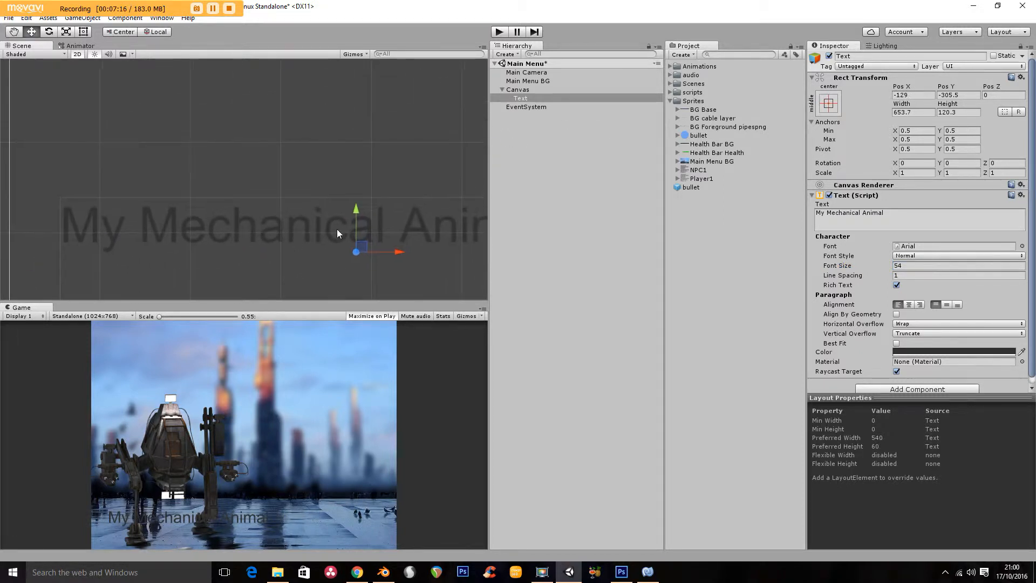
{"action": "left_click_drag", "start_coordinate": [357, 206], "coordinate": [353, 22]}
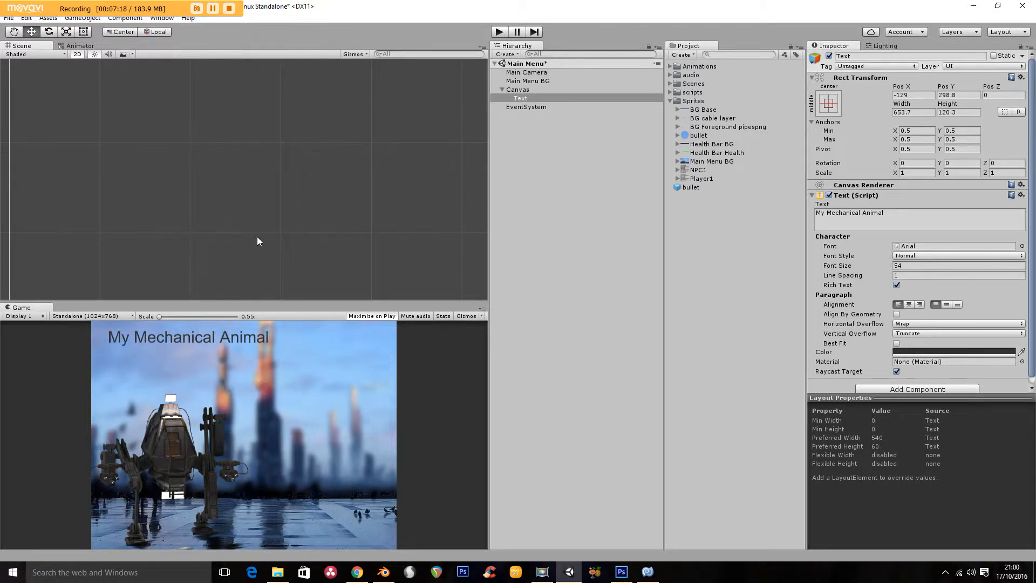
{"action": "left_click_drag", "start_coordinate": [247, 226], "coordinate": [246, 229]}
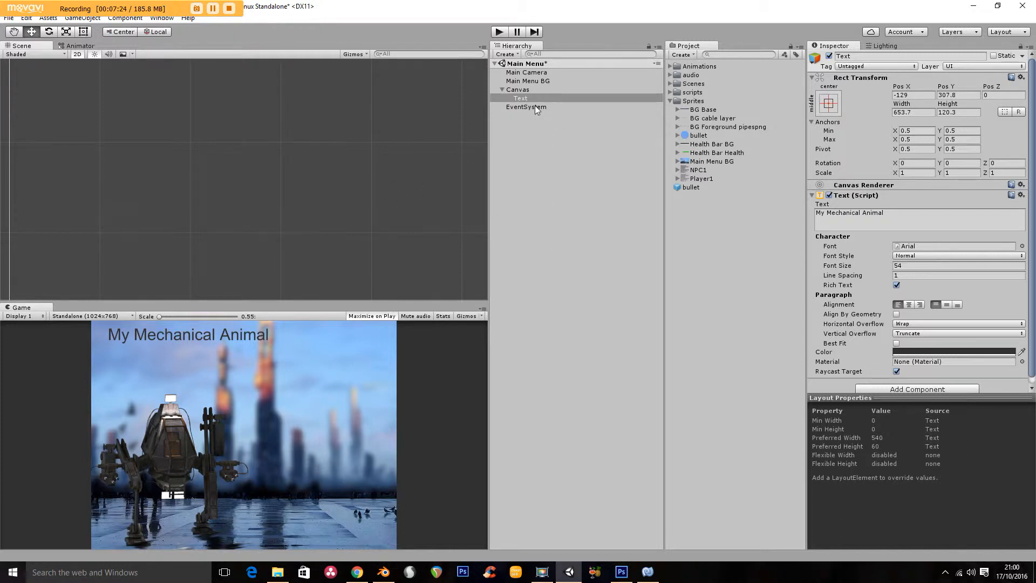
- Rename the Text object as Title and select it
{"action": "left_click", "coordinate": [521, 98]}
{"action": "left_click", "coordinate": [521, 99]}
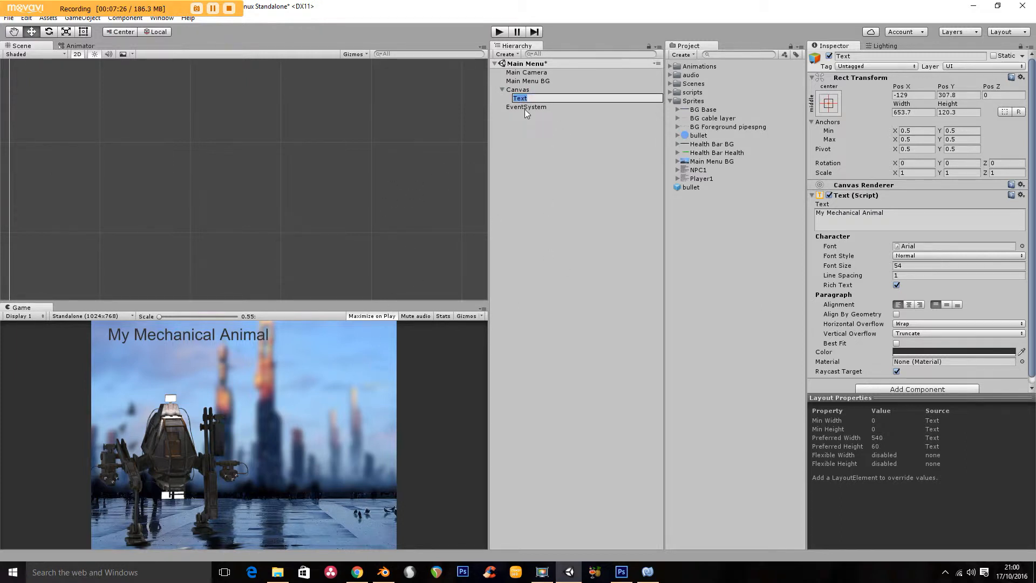
{"action": "type", "text": "Title"}
{"action": "left_click", "coordinate": [546, 120]}
{"action": "left_click", "coordinate": [521, 100]}
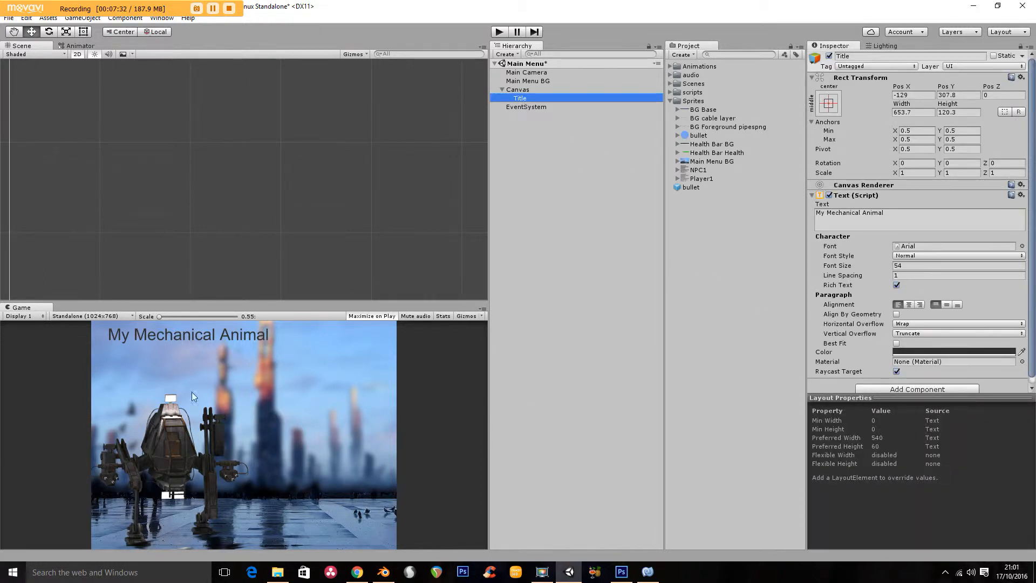
{"action": "left_click", "coordinate": [621, 572]}
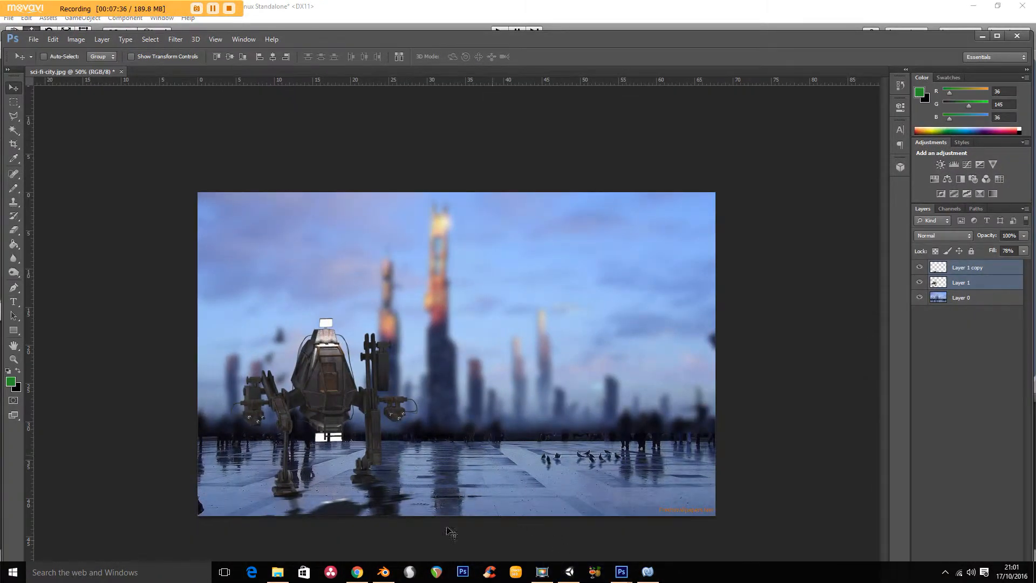
{"action": "left_click", "coordinate": [570, 571]}
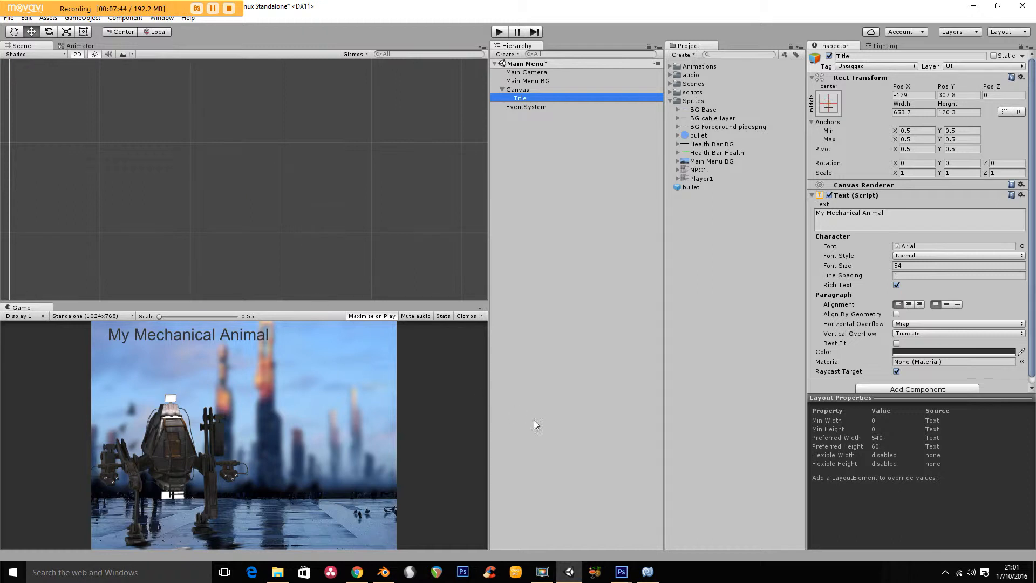
{"action": "mouse_move", "coordinate": [621, 572]}
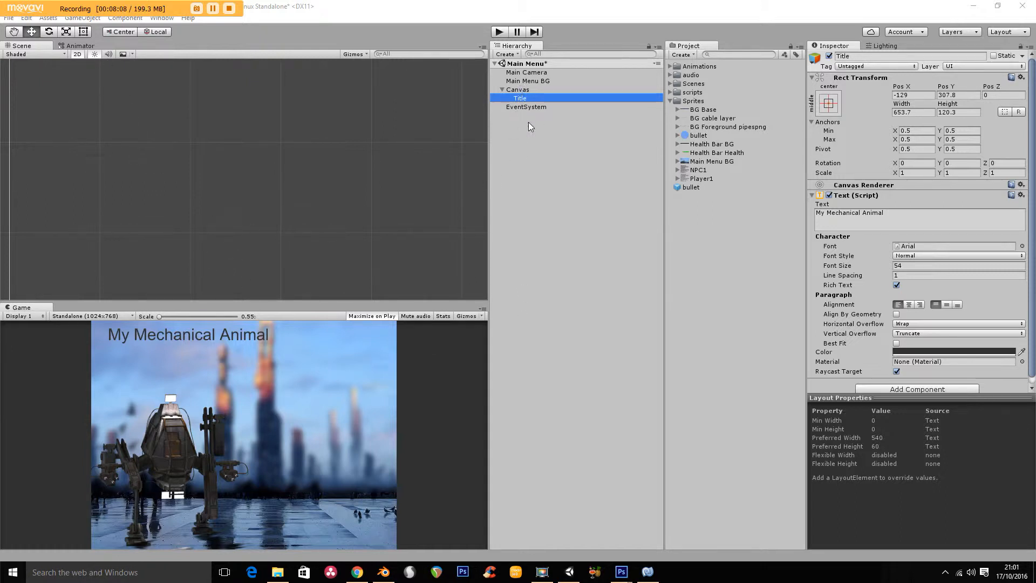
- Rename the Canvas object as MM HUD
{"action": "left_click", "coordinate": [523, 91]}
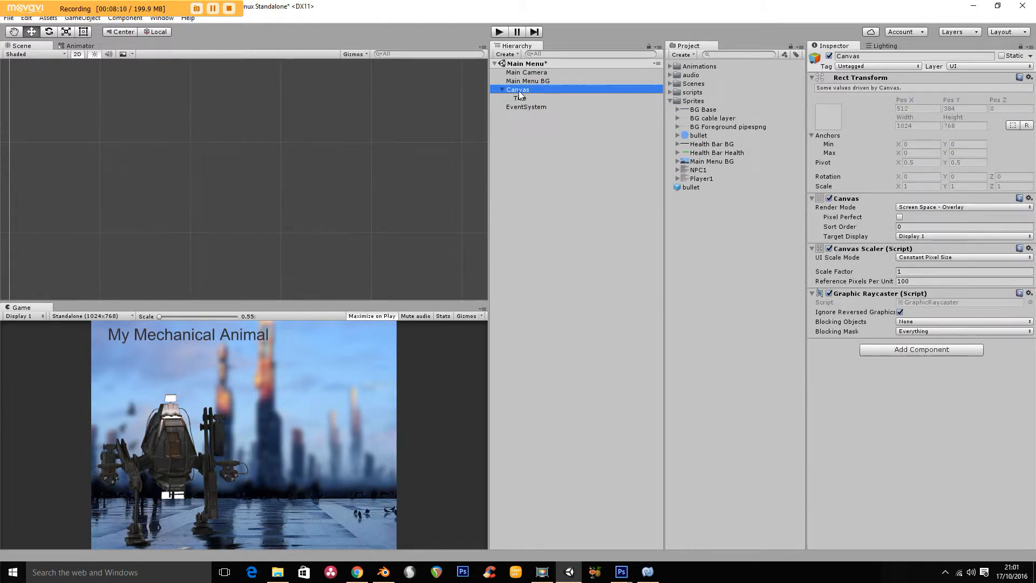
{"action": "left_click", "coordinate": [519, 91]}
{"action": "type", "text": "MM"}
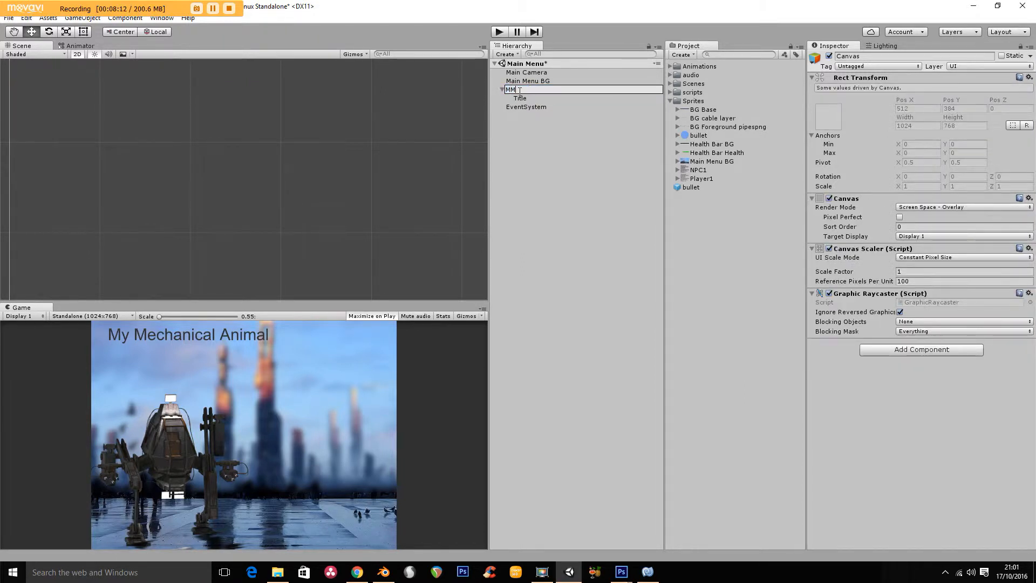
{"action": "type", "text": " UI"}
{"action": "key", "text": "Return"}
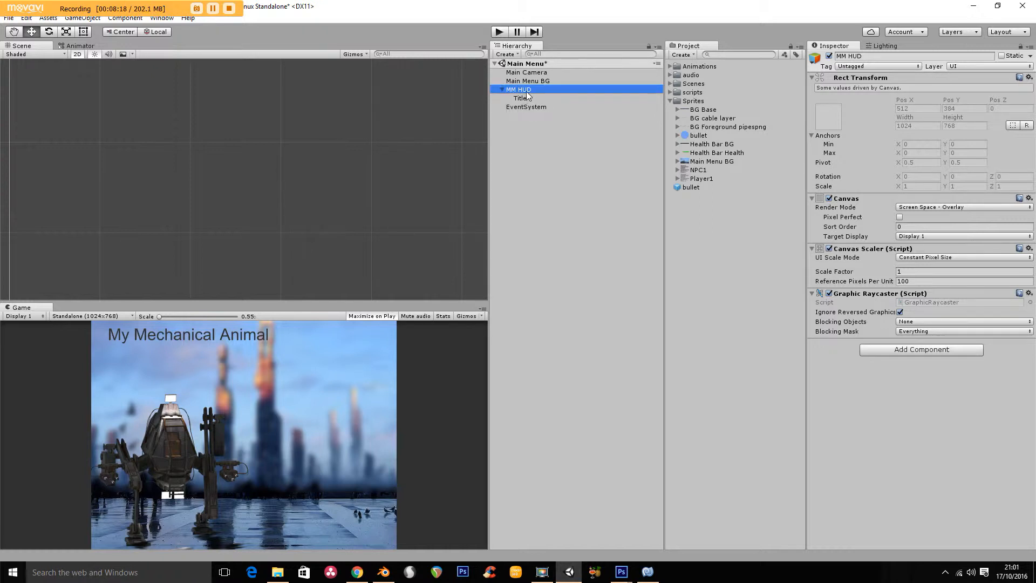
- Add a UI Button as a child of the MM HUD canvas
{"action": "right_click", "coordinate": [527, 89]}
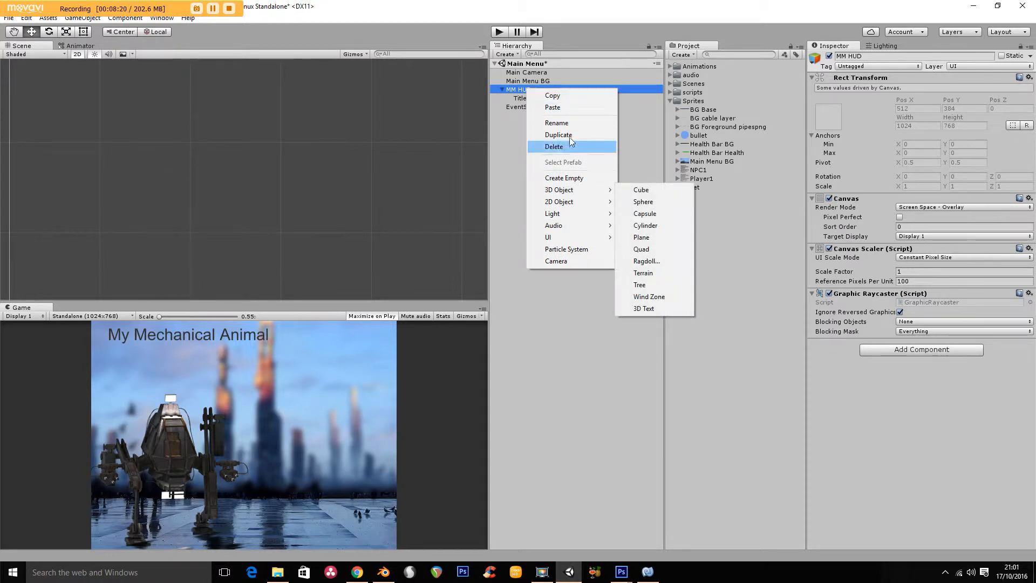
{"action": "mouse_move", "coordinate": [570, 239]}
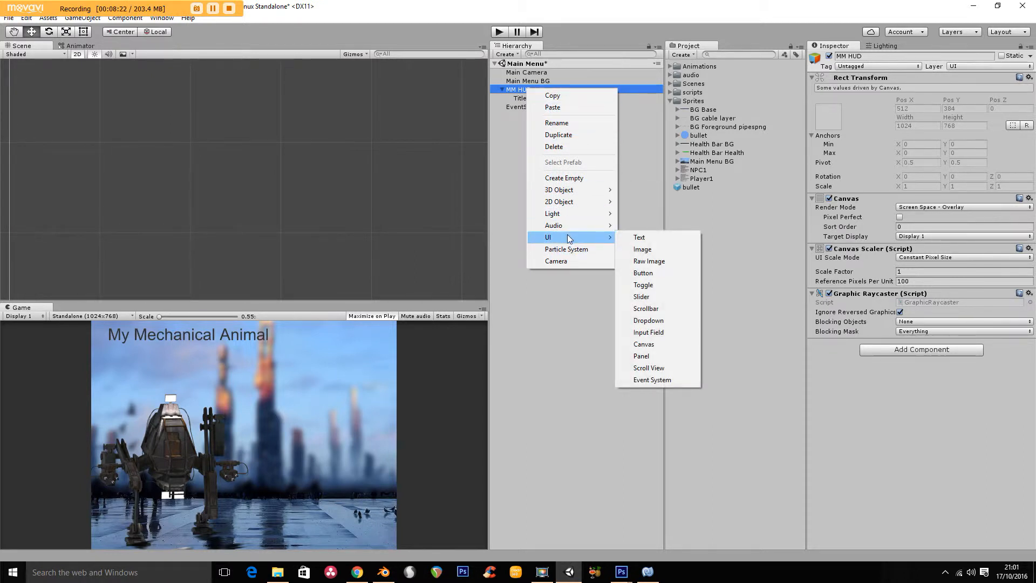
{"action": "left_click", "coordinate": [644, 273]}
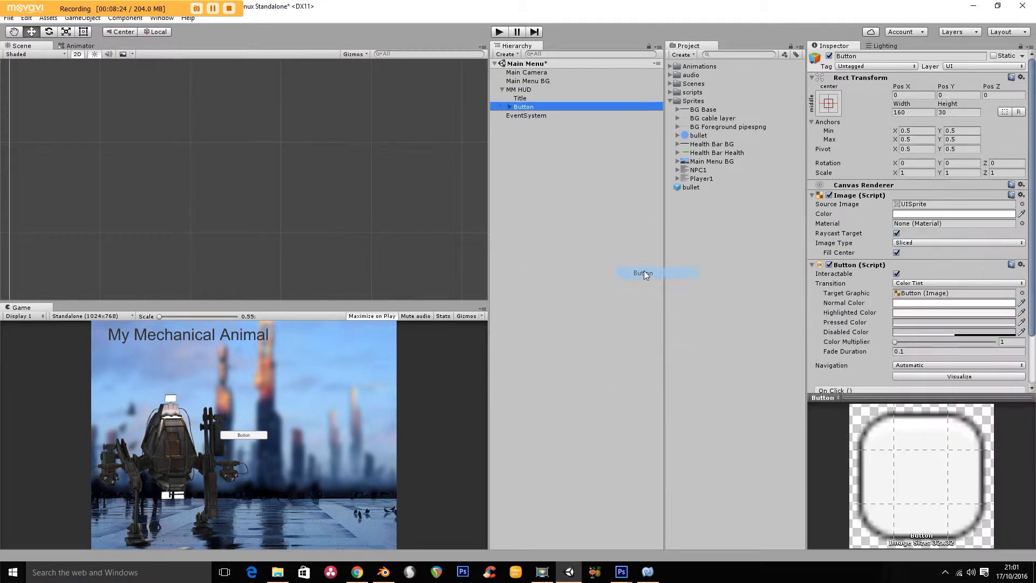
- Change the new button's label text to Play Game and enlarge its font size slightly
{"action": "left_click", "coordinate": [510, 107]}
{"action": "left_click", "coordinate": [531, 116]}
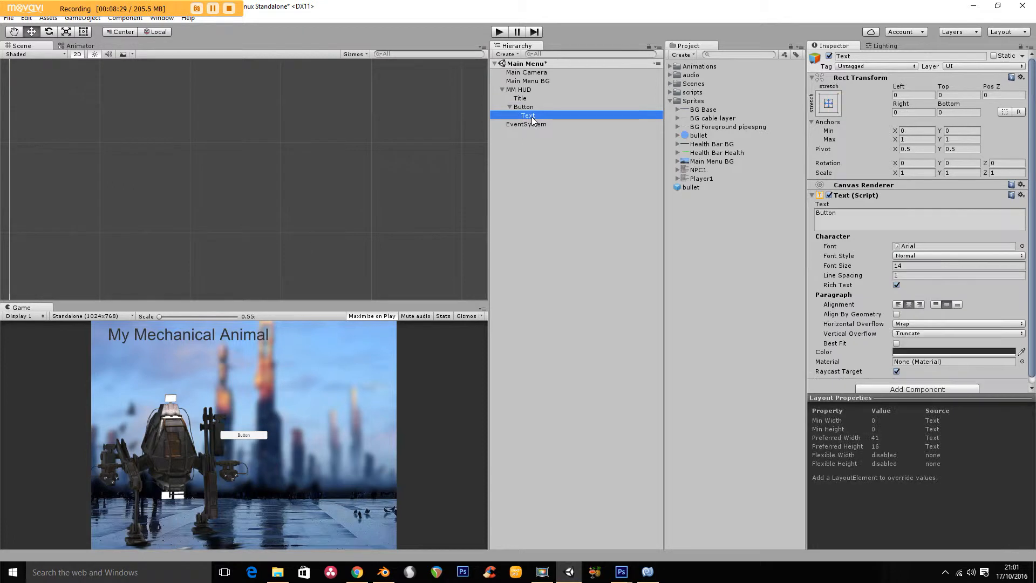
{"action": "left_click", "coordinate": [825, 215]}
{"action": "type", "text": "Plat"}
{"action": "key", "text": "BackSpace"}
{"action": "type", "text": "y Game"}
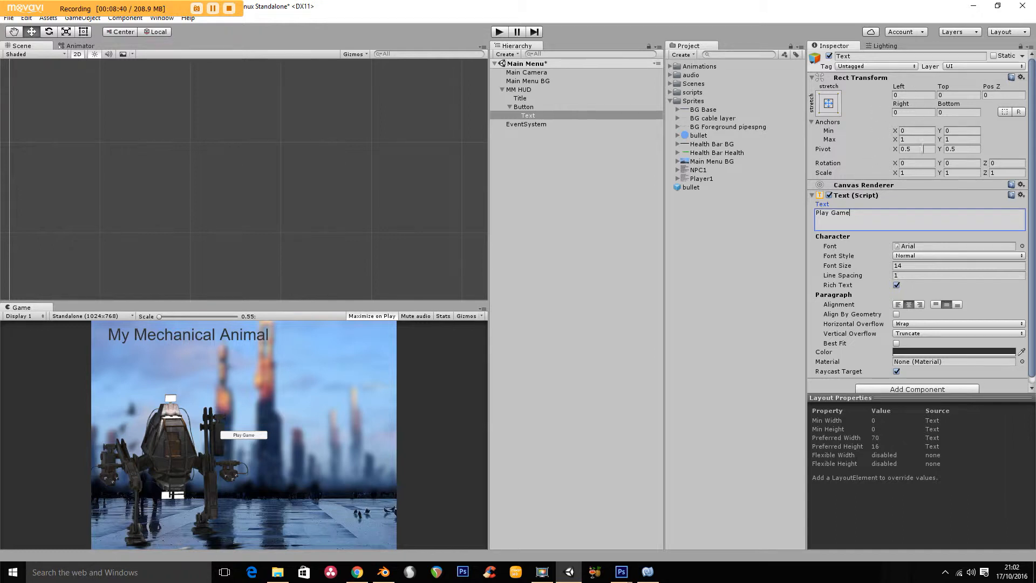
{"action": "left_click", "coordinate": [851, 265]}
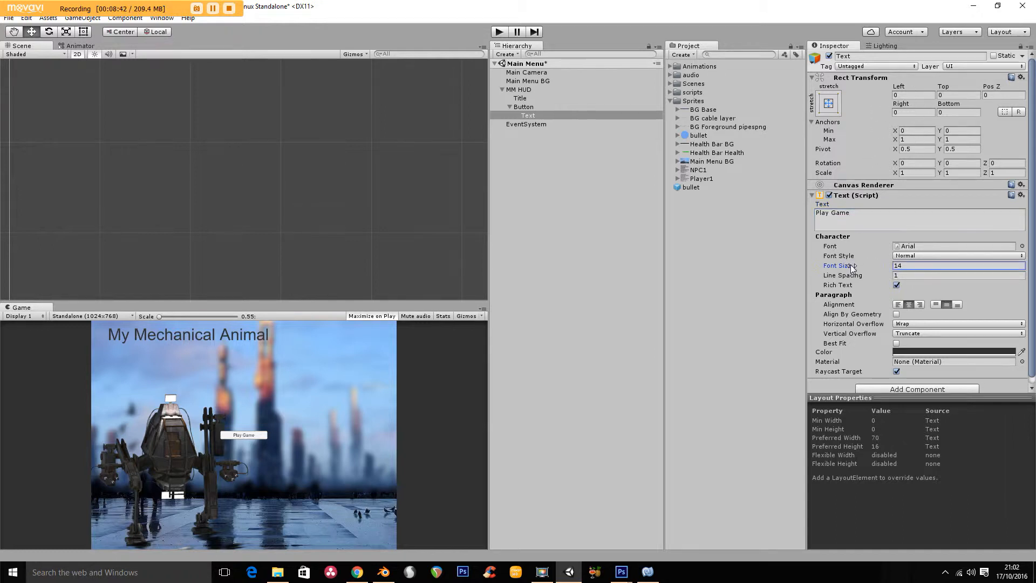
{"action": "left_click_drag", "start_coordinate": [852, 266], "coordinate": [857, 267]}
- Rename the Button object as Play
{"action": "left_click", "coordinate": [615, 108]}
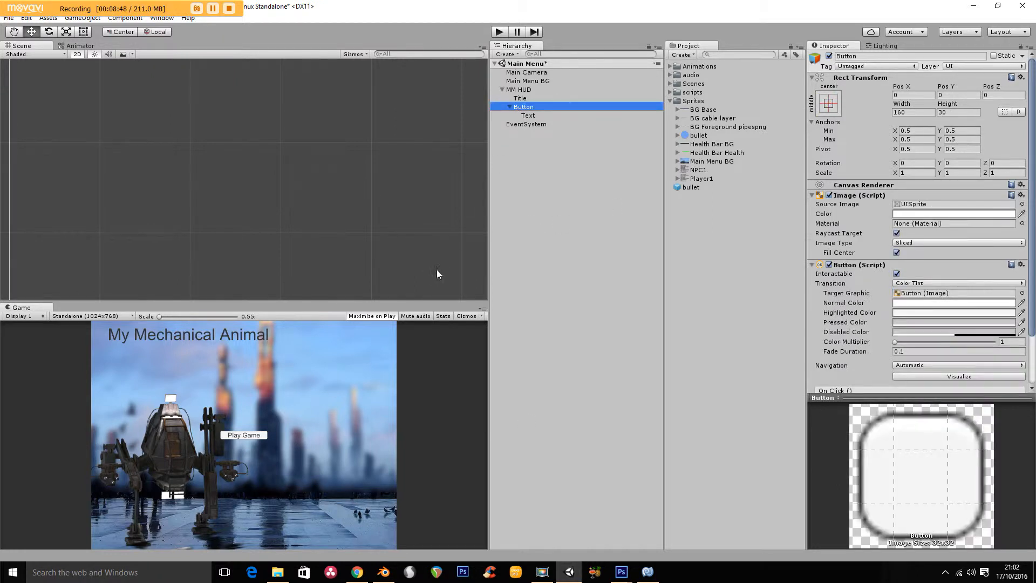
{"action": "left_click", "coordinate": [534, 107]}
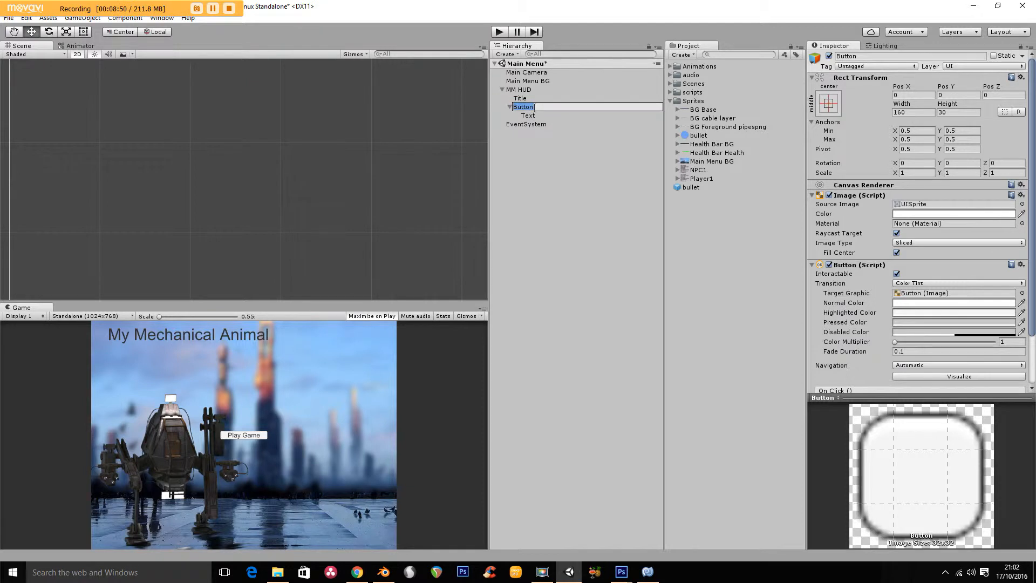
{"action": "type", "text": "Play"}
{"action": "key", "text": "Return"}
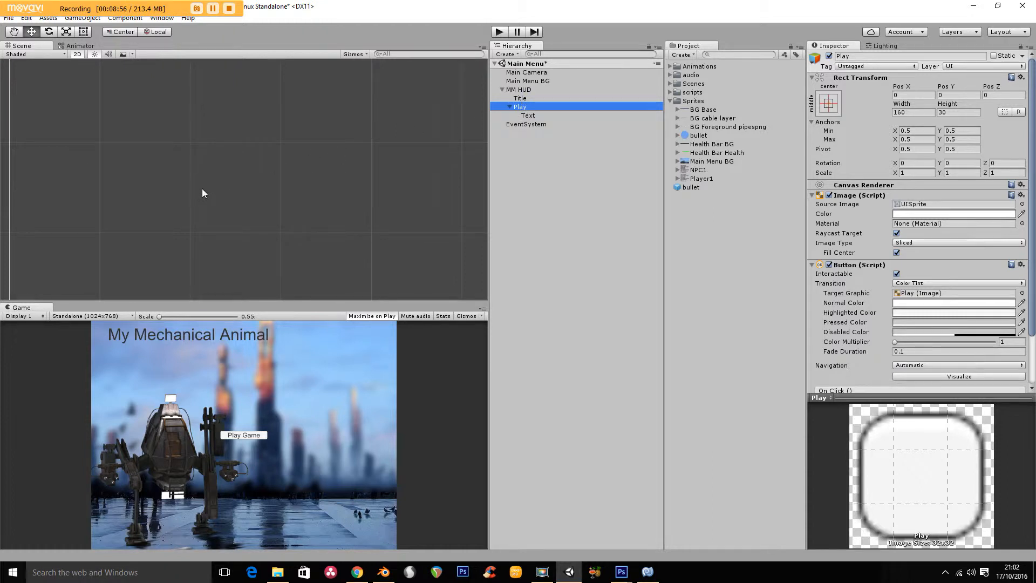
- Move the Play button to about X 137, Y -59 on the canvas and preview the menu in play mode
{"action": "key", "text": "f"}
{"action": "scroll", "coordinate": [220, 179], "scroll_direction": "up", "scroll_amount": 1}
{"action": "scroll", "coordinate": [220, 179], "scroll_direction": "down", "scroll_amount": 5}
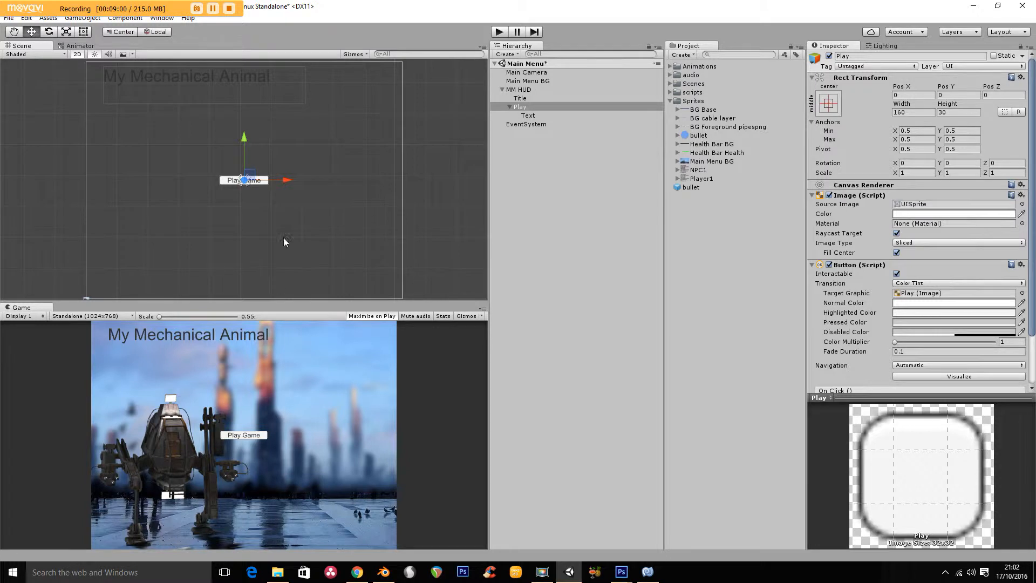
{"action": "left_click_drag", "start_coordinate": [283, 180], "coordinate": [322, 180]}
{"action": "left_click_drag", "start_coordinate": [284, 148], "coordinate": [275, 120]}
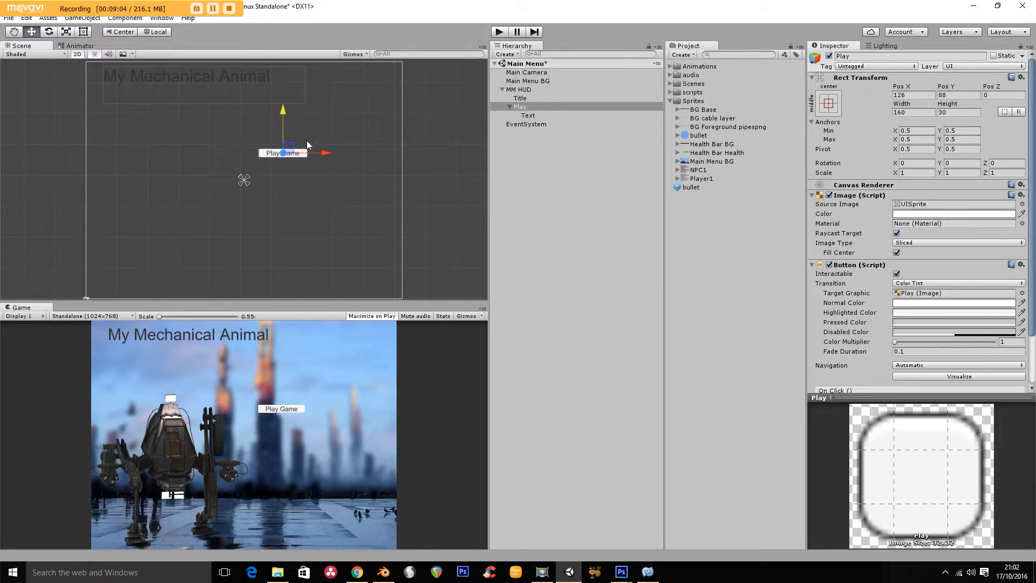
{"action": "left_click_drag", "start_coordinate": [324, 156], "coordinate": [331, 199]}
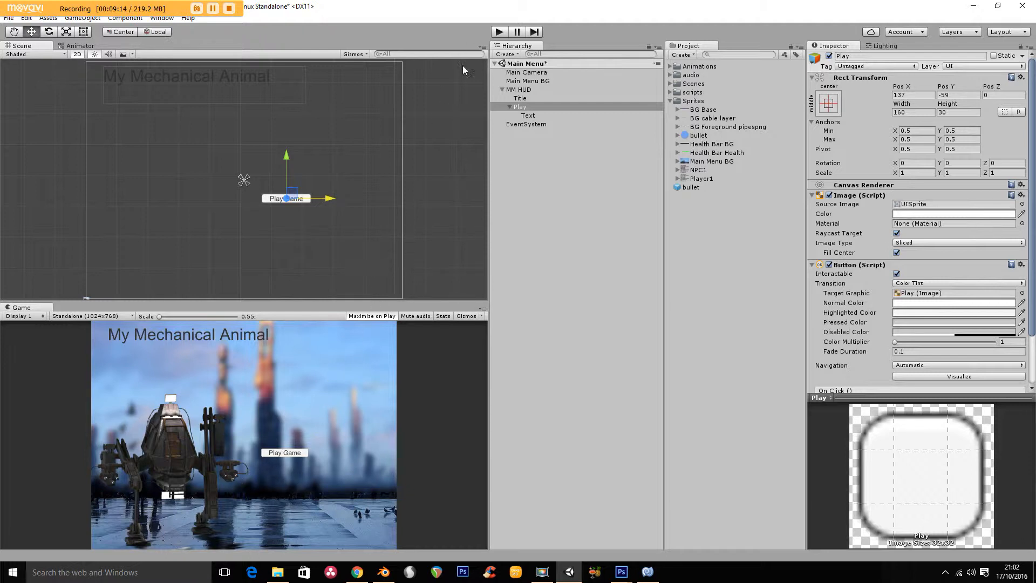
{"action": "left_click", "coordinate": [498, 33]}
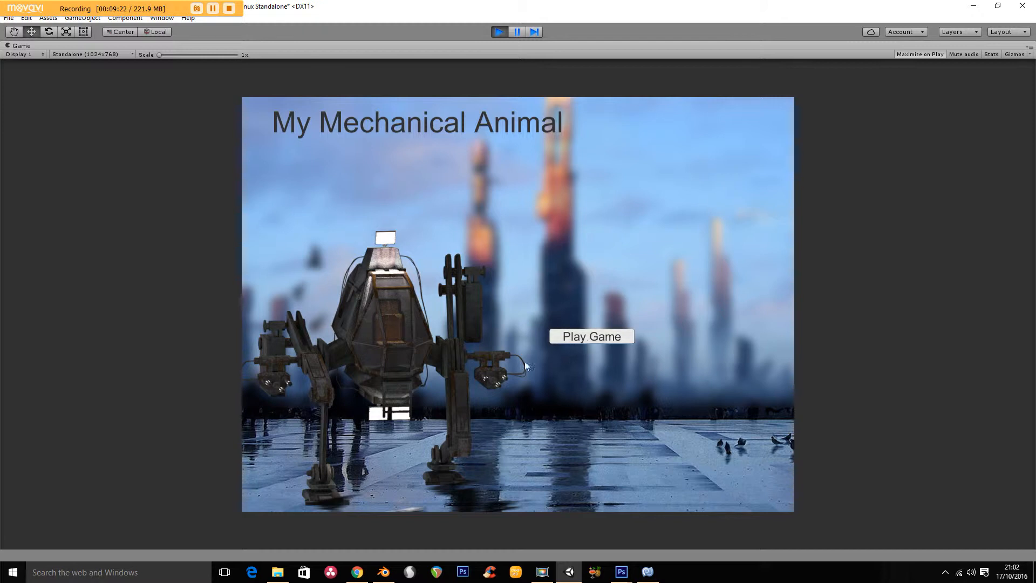
{"action": "left_click", "coordinate": [499, 31]}
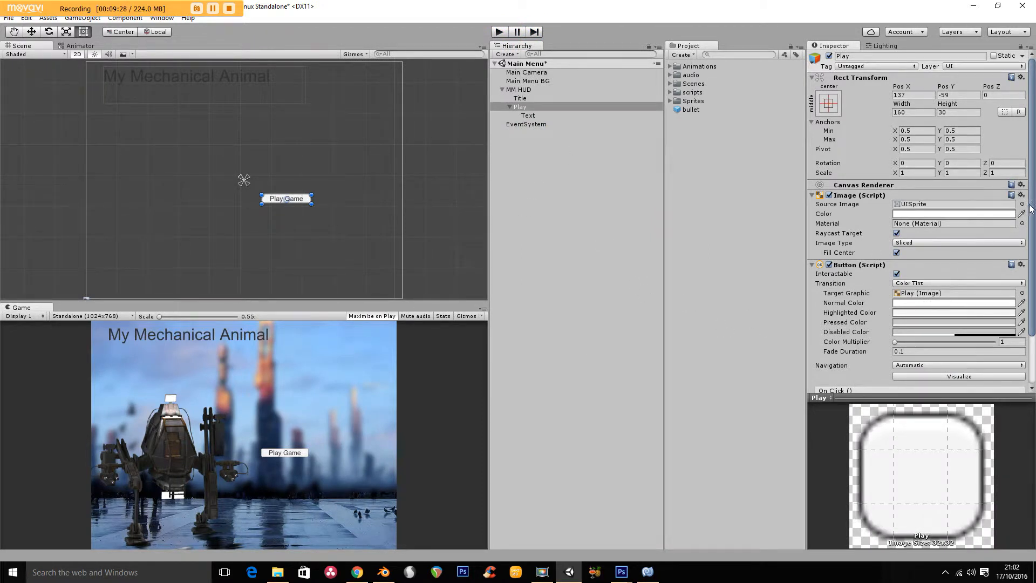
- Set the Play button's Normal Color to a mid grey, about A6A6A6
{"action": "scroll", "coordinate": [1031, 211], "scroll_direction": "down", "scroll_amount": 3}
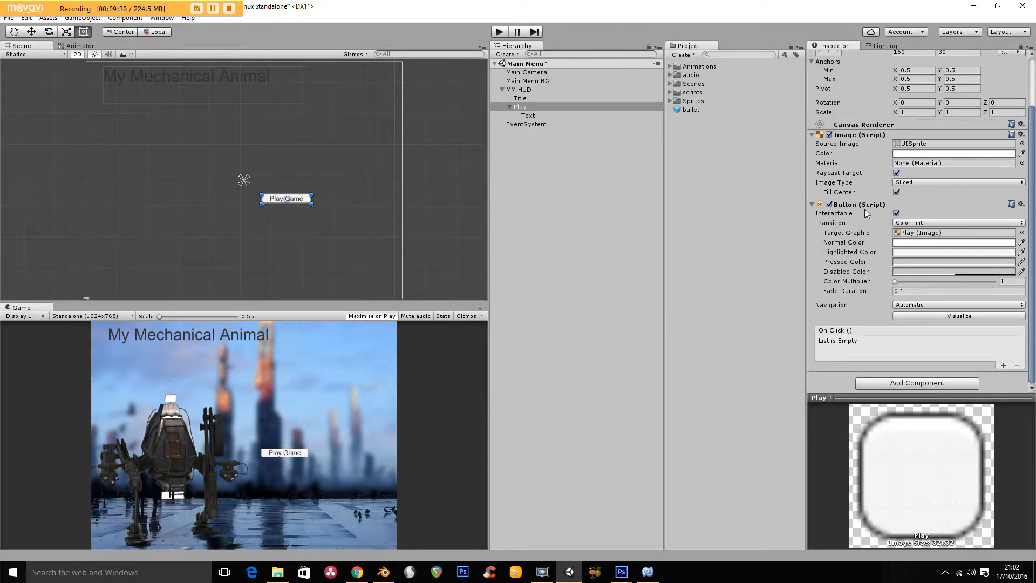
{"action": "left_click", "coordinate": [905, 243]}
{"action": "left_click_drag", "start_coordinate": [27, 71], "coordinate": [13, 84]}
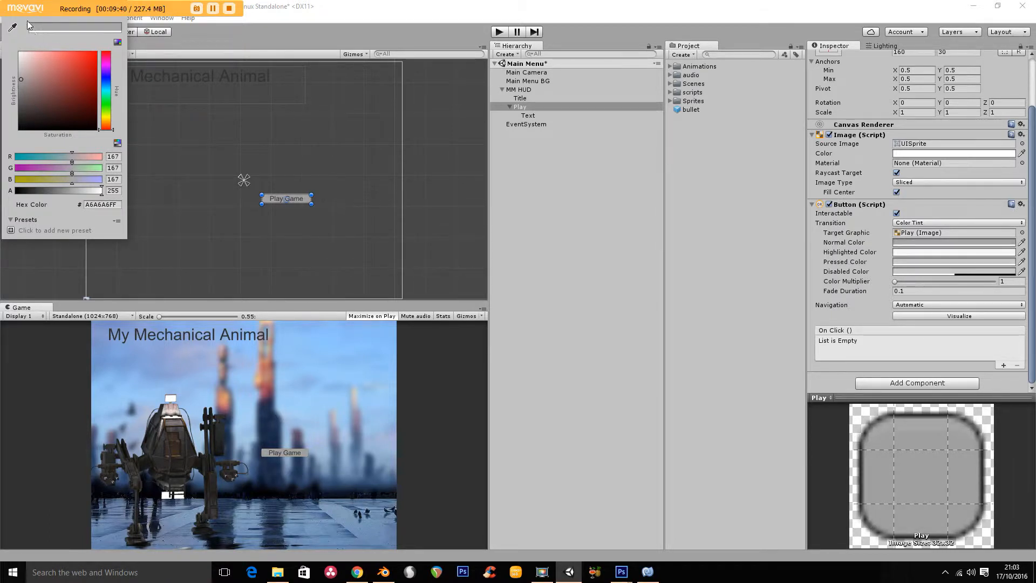
- Set the Play button's Highlighted Color to a light blue, about 9CABF1, and test the menu in play mode
{"action": "left_click", "coordinate": [908, 253]}
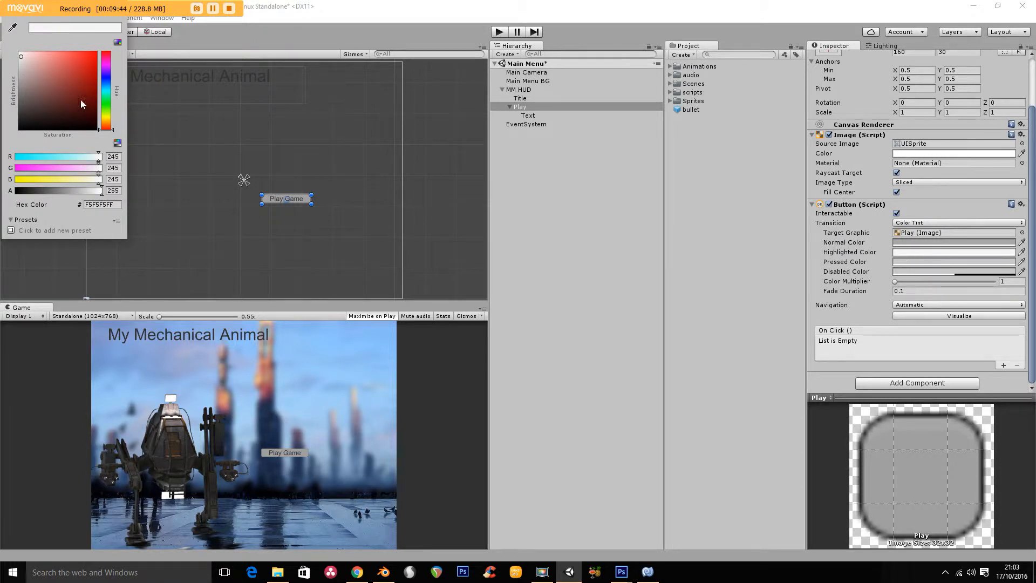
{"action": "left_click_drag", "start_coordinate": [33, 57], "coordinate": [40, 56]}
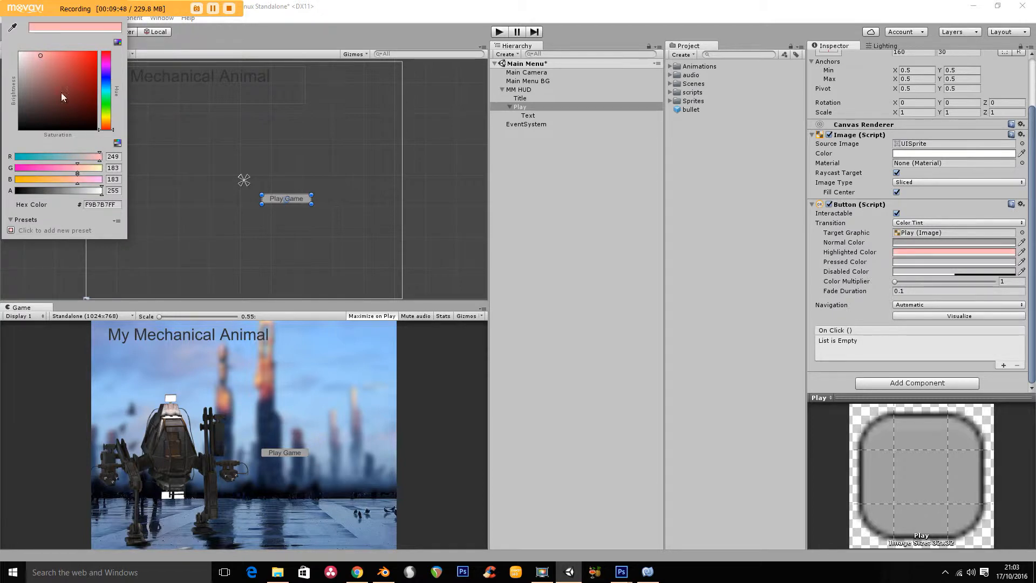
{"action": "left_click", "coordinate": [106, 79]}
{"action": "left_click_drag", "start_coordinate": [40, 59], "coordinate": [51, 59]}
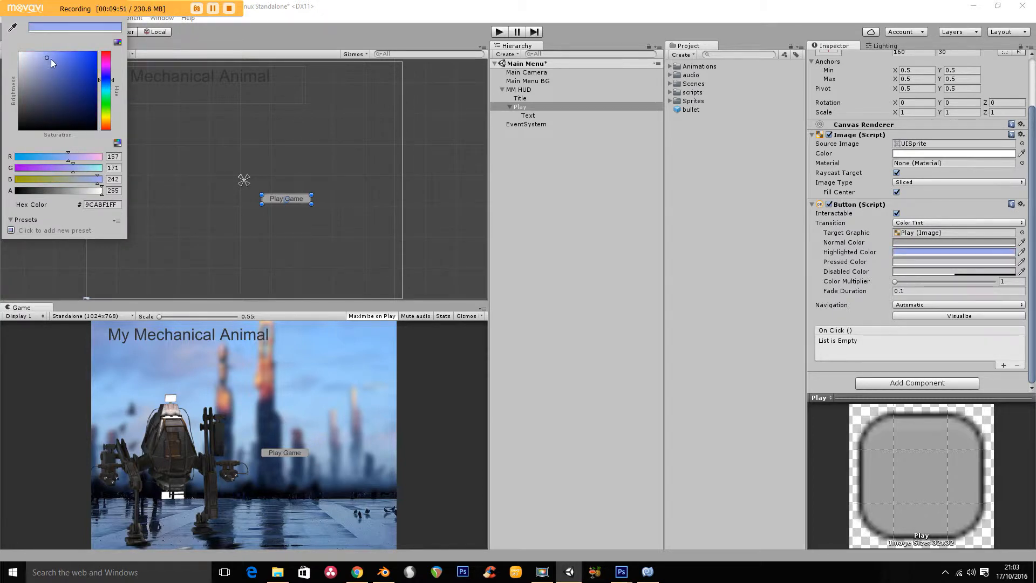
{"action": "left_click", "coordinate": [499, 31]}
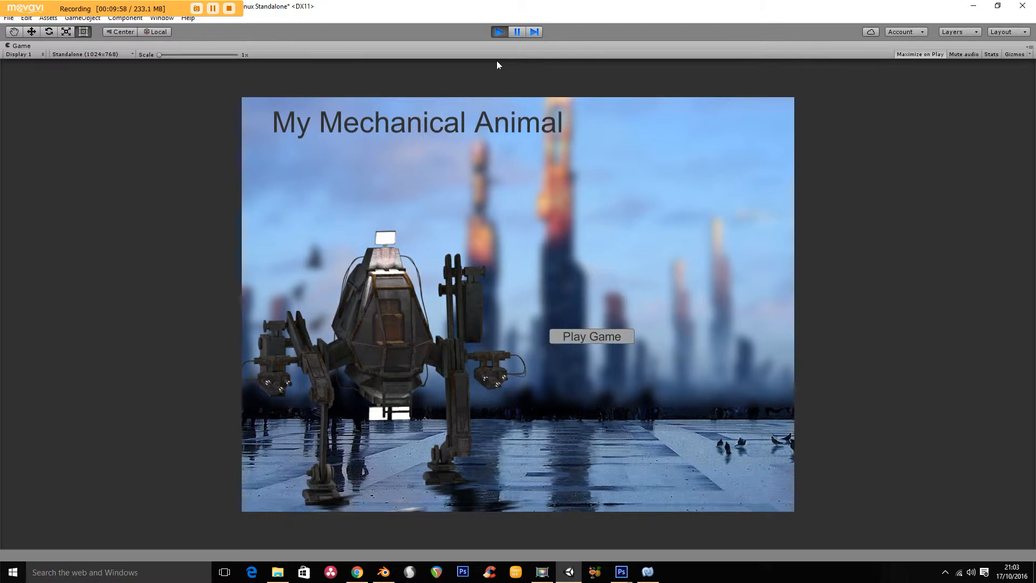
{"action": "left_click", "coordinate": [495, 32]}
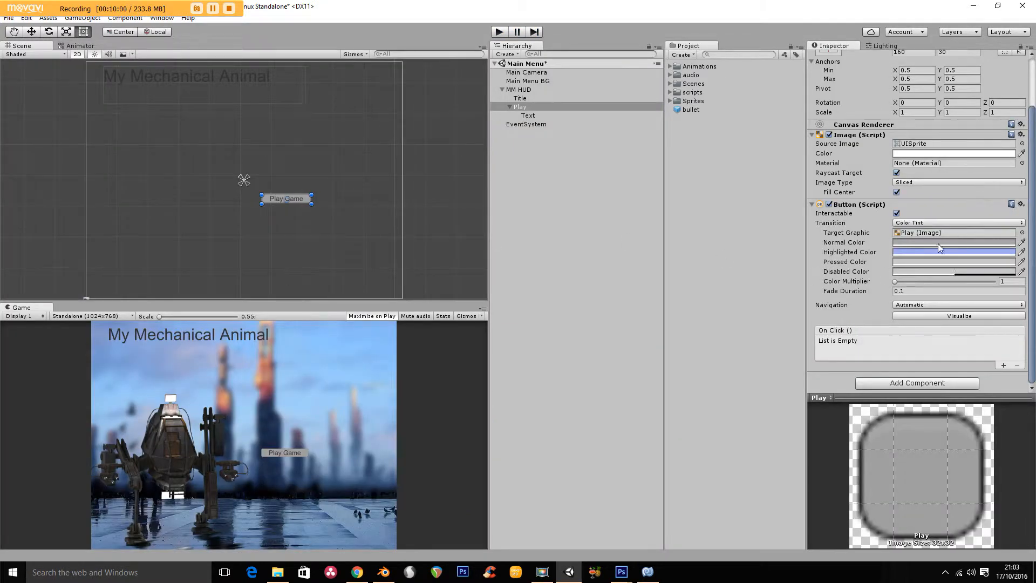
- Mute the Highlighted Color to a greyish blue, about ABB2D7, and add an empty On Click event to the Play button
{"action": "left_click", "coordinate": [939, 252]}
{"action": "left_click_drag", "start_coordinate": [41, 58], "coordinate": [37, 66]}
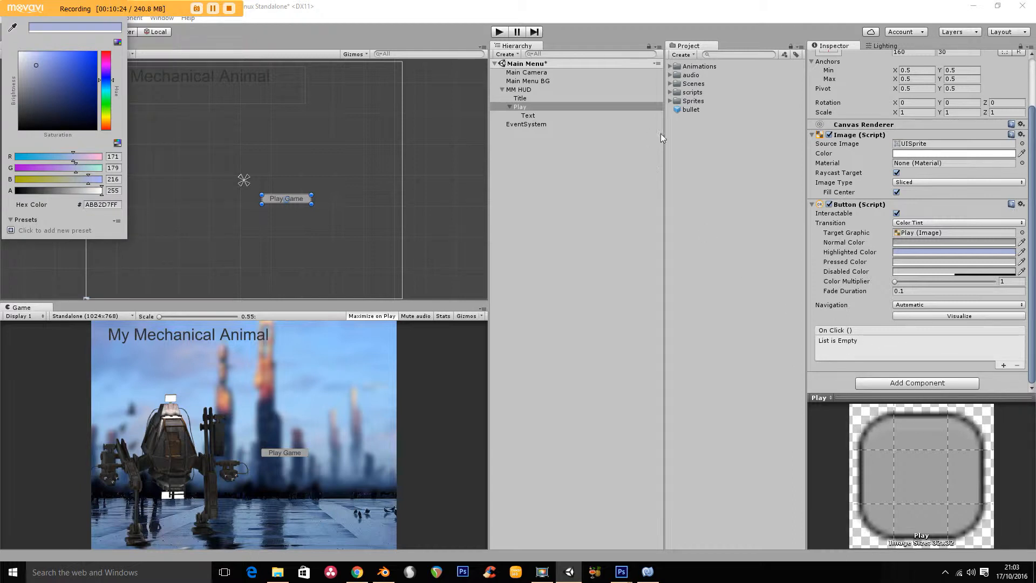
{"action": "left_click", "coordinate": [1005, 366]}
{"action": "left_click", "coordinate": [1003, 366]}
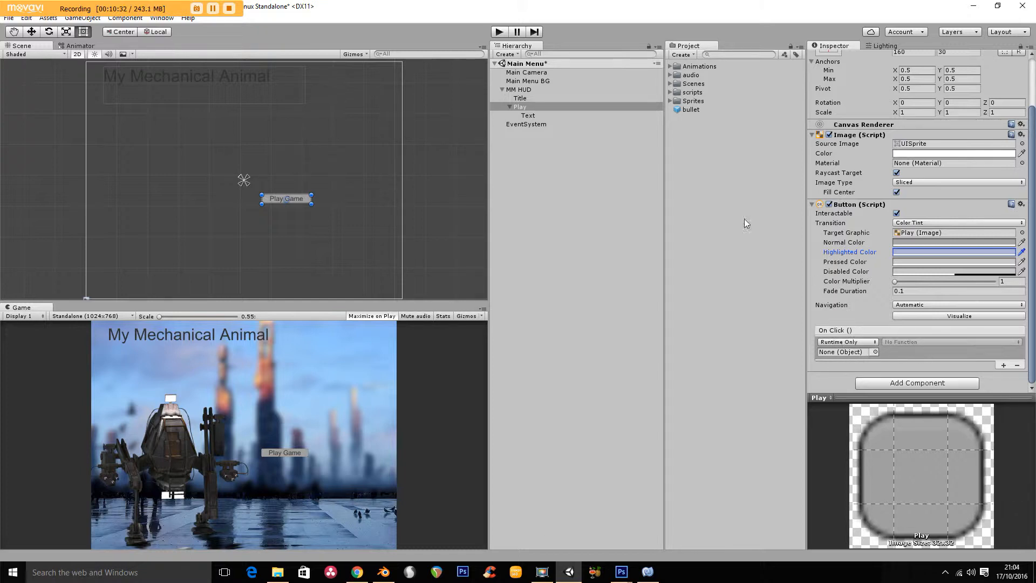
- Open the Change Level script in MonoDevelop and examine the Application.LoadLevel("level1") line in its Change function
{"action": "left_click", "coordinate": [670, 93]}
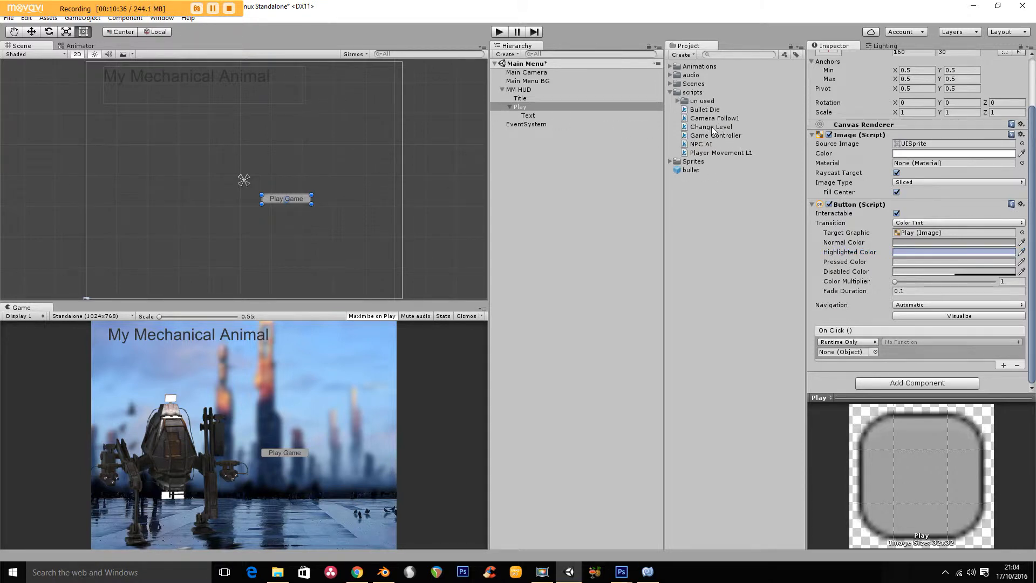
{"action": "left_click", "coordinate": [701, 127]}
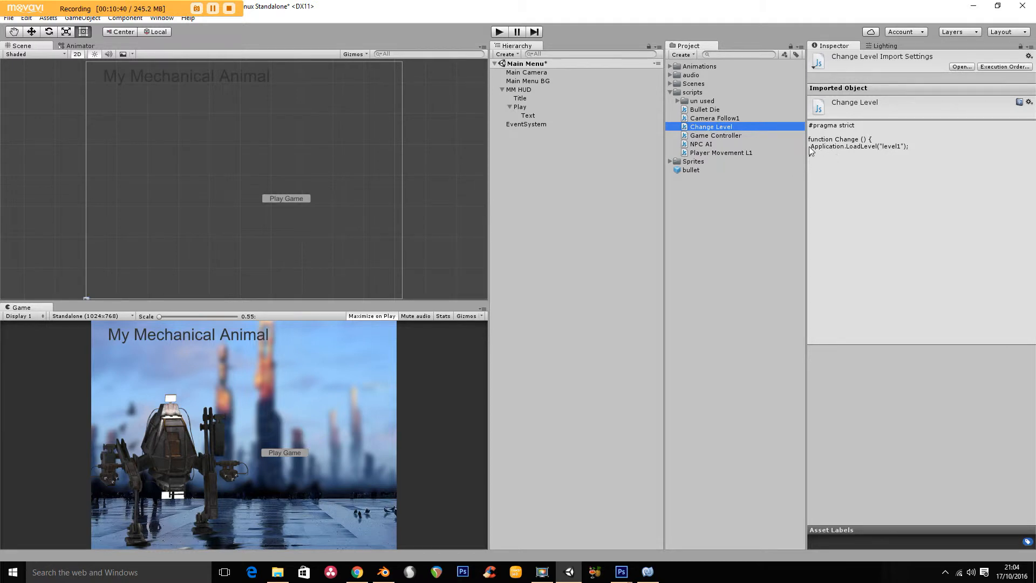
{"action": "left_click", "coordinate": [829, 147]}
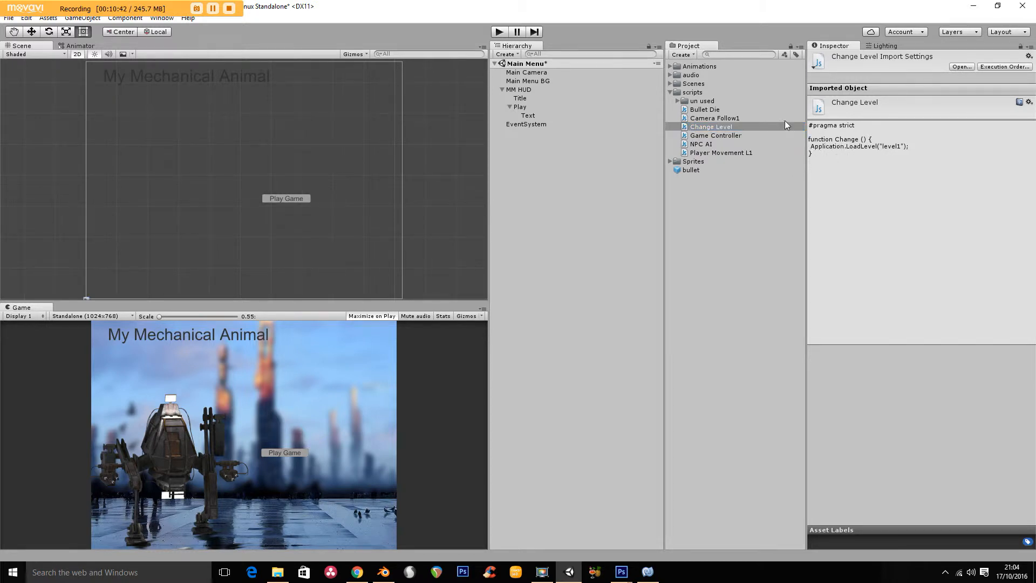
{"action": "double_click", "coordinate": [698, 127]}
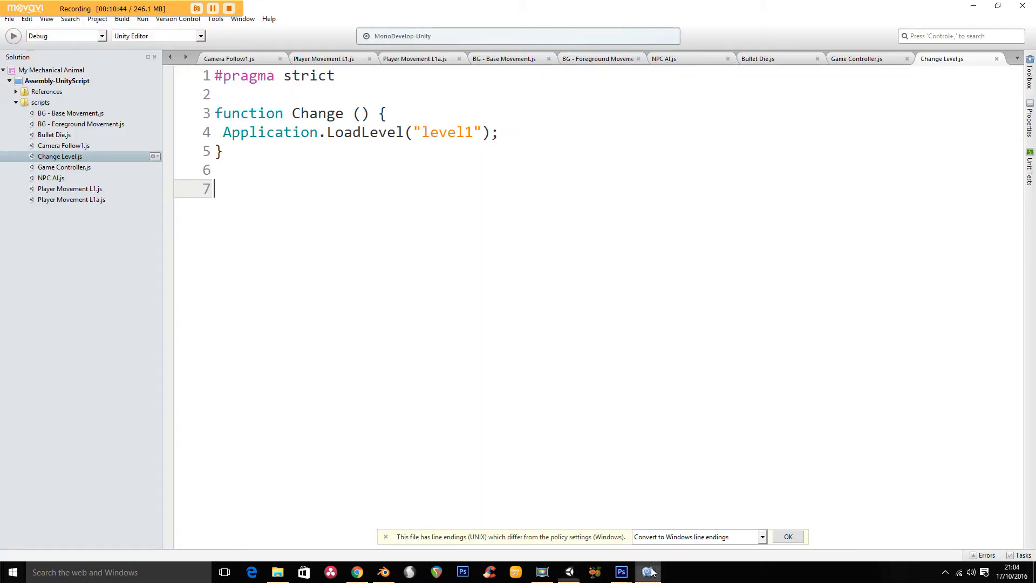
{"action": "left_click_drag", "start_coordinate": [223, 133], "coordinate": [527, 129]}
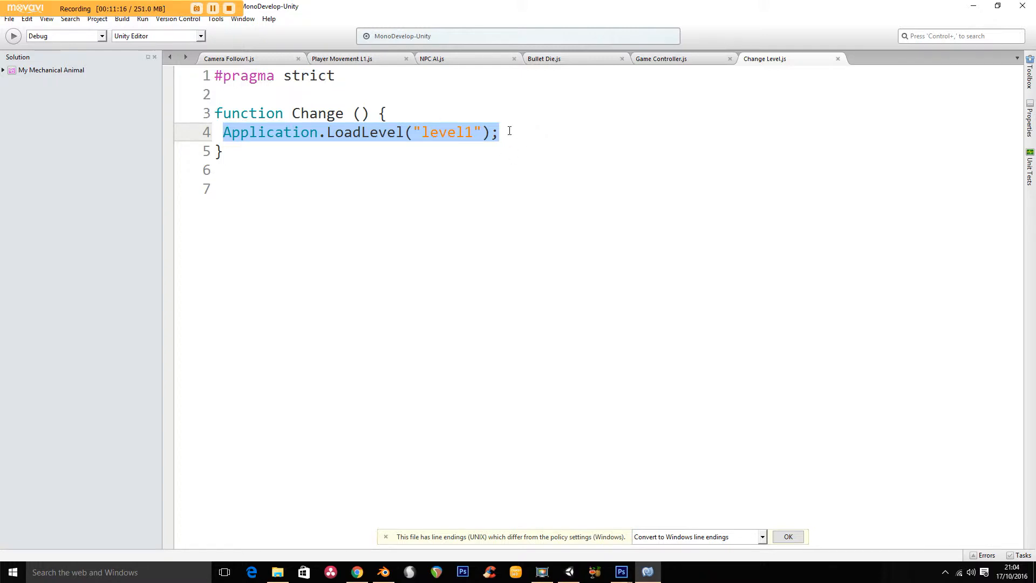
{"action": "left_click", "coordinate": [506, 141]}
{"action": "left_click_drag", "start_coordinate": [505, 141], "coordinate": [224, 134]}
- Switch back to Unity and attach the Change Level script to the Play button
{"action": "left_click", "coordinate": [570, 572]}
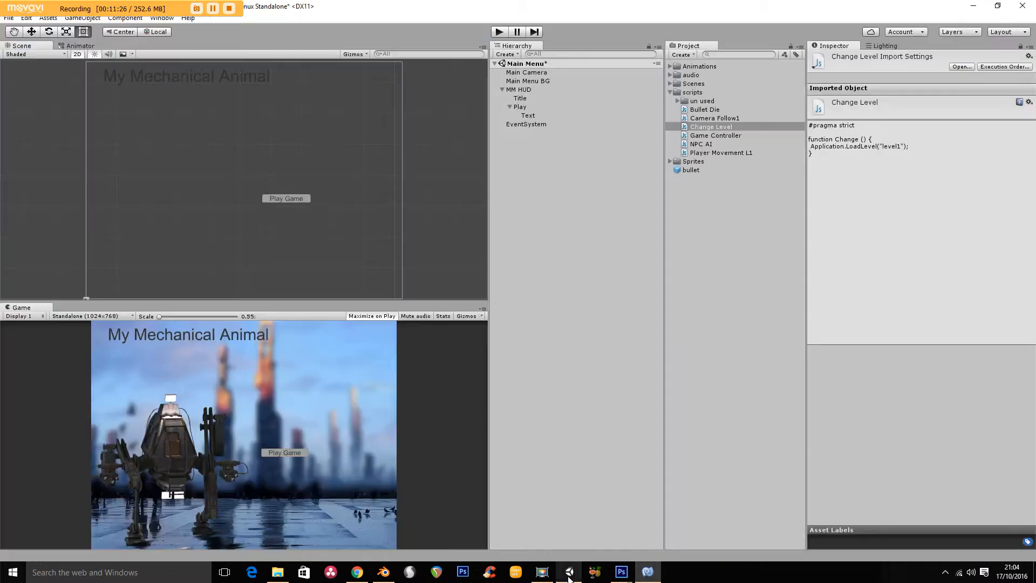
{"action": "left_click", "coordinate": [685, 129]}
{"action": "left_click_drag", "start_coordinate": [685, 130], "coordinate": [527, 108]}
- Assign the Play object to the Play button's On Click event and look through its available functions, including those of Change Level
{"action": "left_click", "coordinate": [527, 107]}
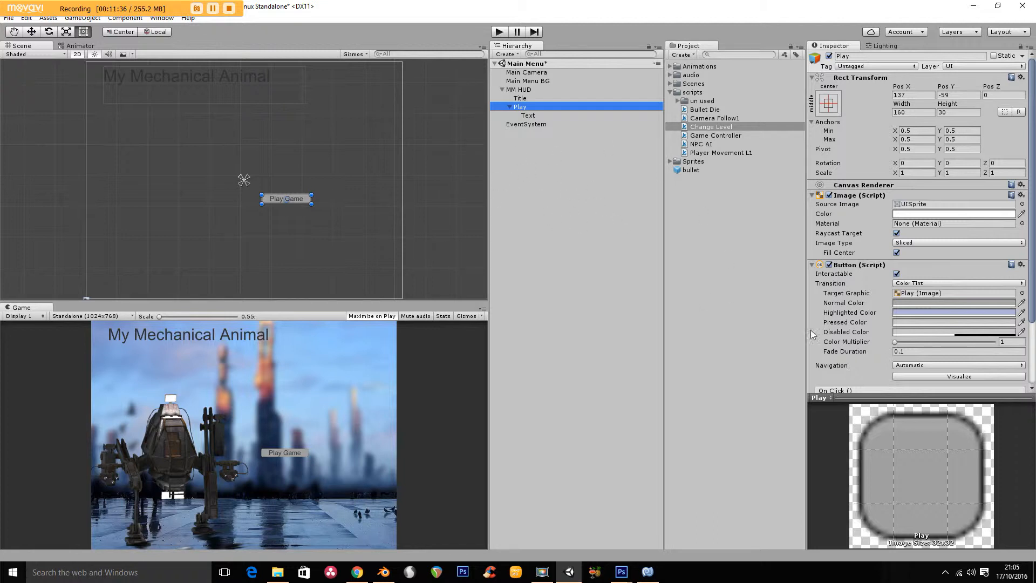
{"action": "left_click_drag", "start_coordinate": [1031, 238], "coordinate": [1031, 300]}
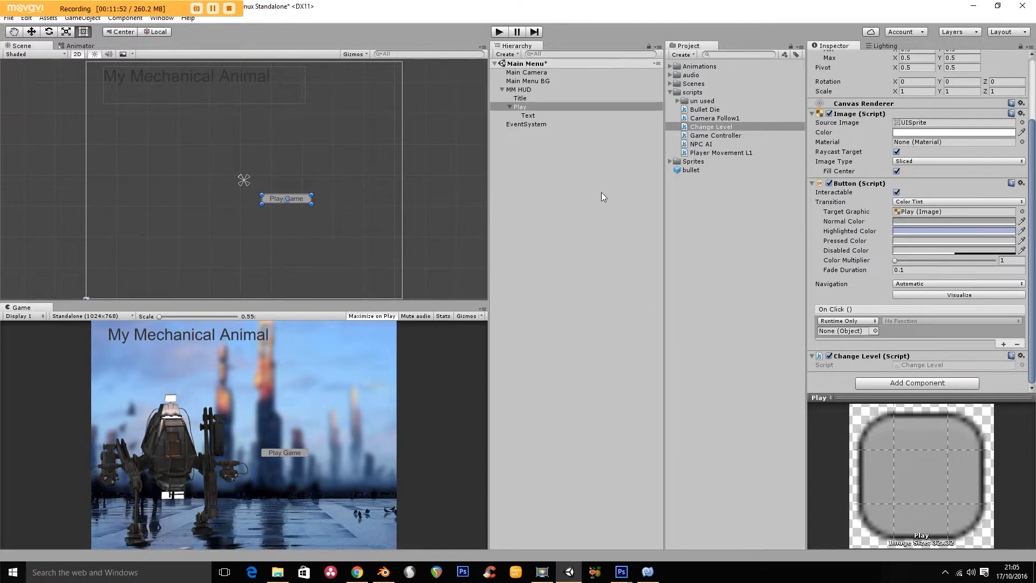
{"action": "left_click_drag", "start_coordinate": [521, 108], "coordinate": [845, 333]}
{"action": "left_click", "coordinate": [912, 320]}
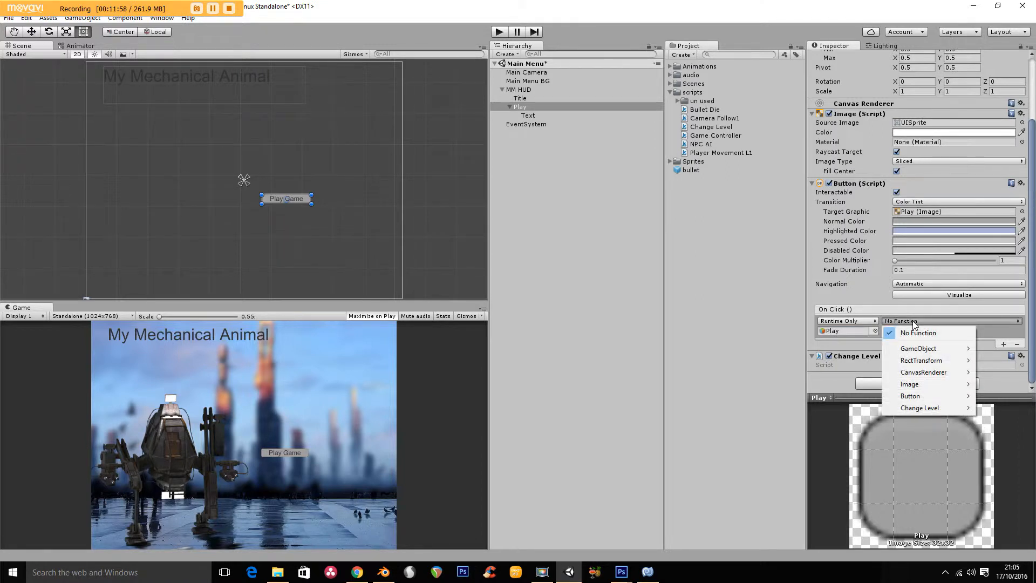
{"action": "mouse_move", "coordinate": [912, 407]}
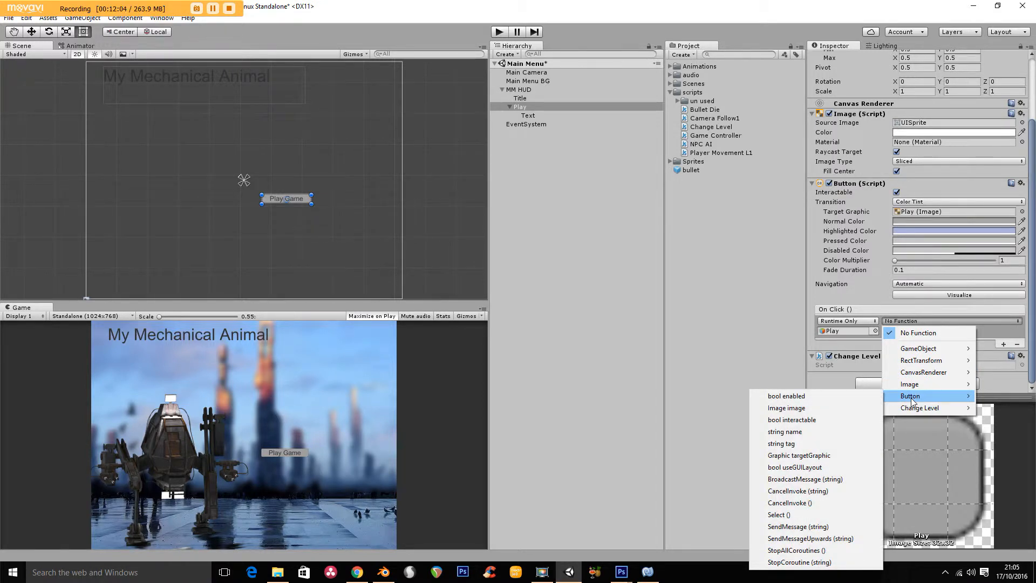
{"action": "mouse_move", "coordinate": [928, 376]}
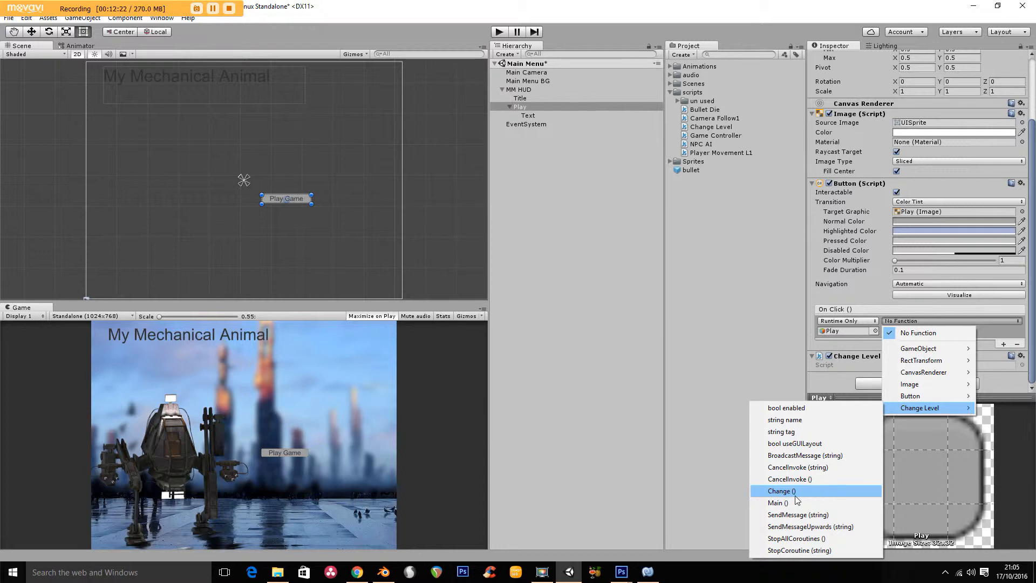
- Switch to MonoDevelop, rename the Change function in the Change Level script to a person's first name, and save the script
{"action": "left_click", "coordinate": [647, 573]}
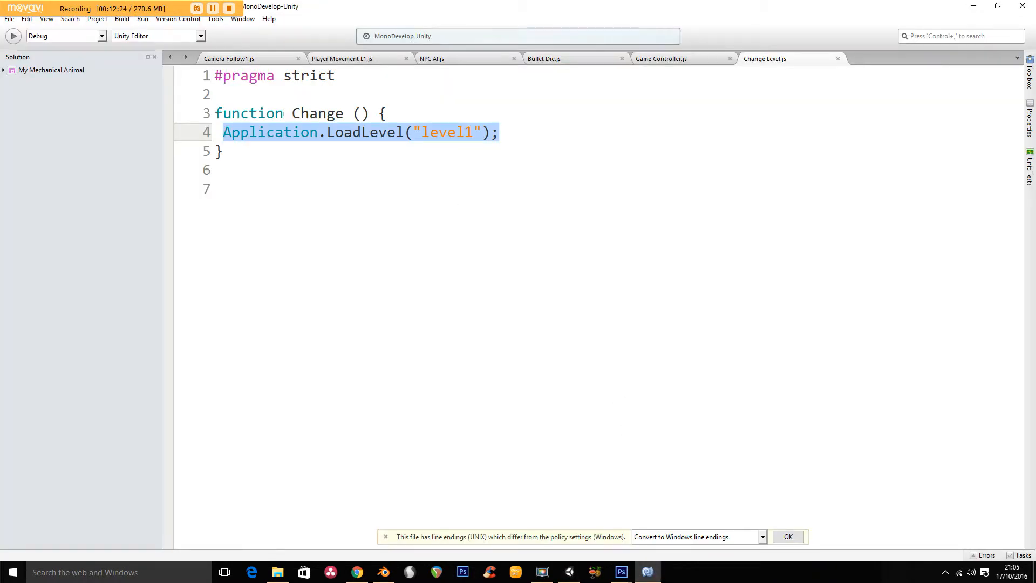
{"action": "double_click", "coordinate": [302, 112]}
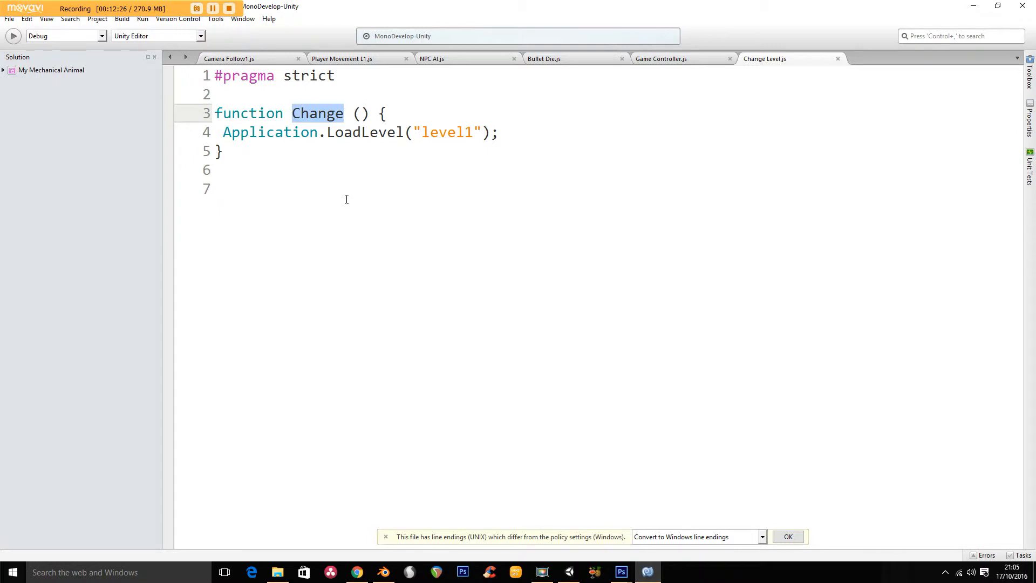
{"action": "type", "text": "Noel"}
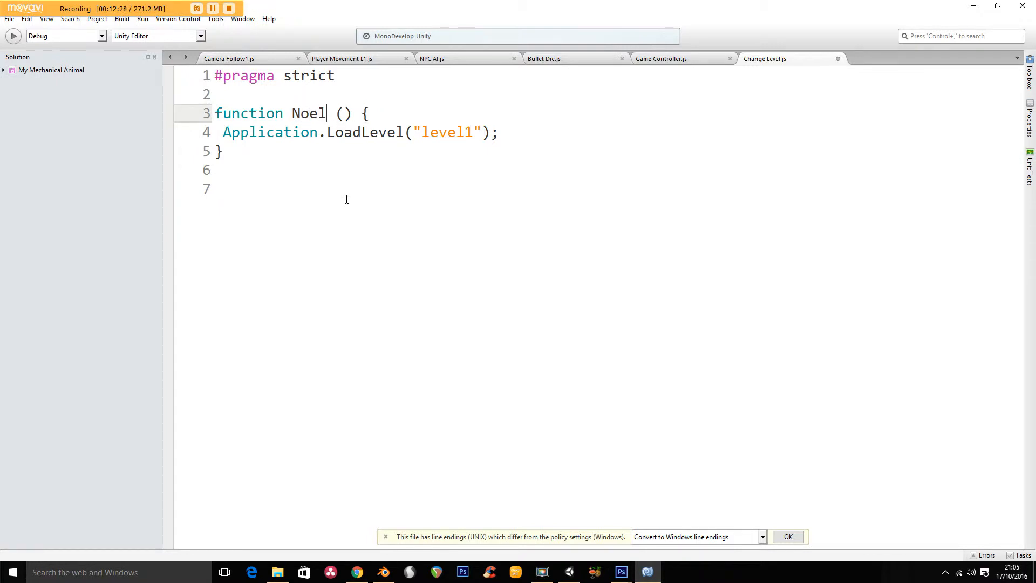
{"action": "left_click", "coordinate": [346, 200]}
{"action": "left_click", "coordinate": [9, 18]}
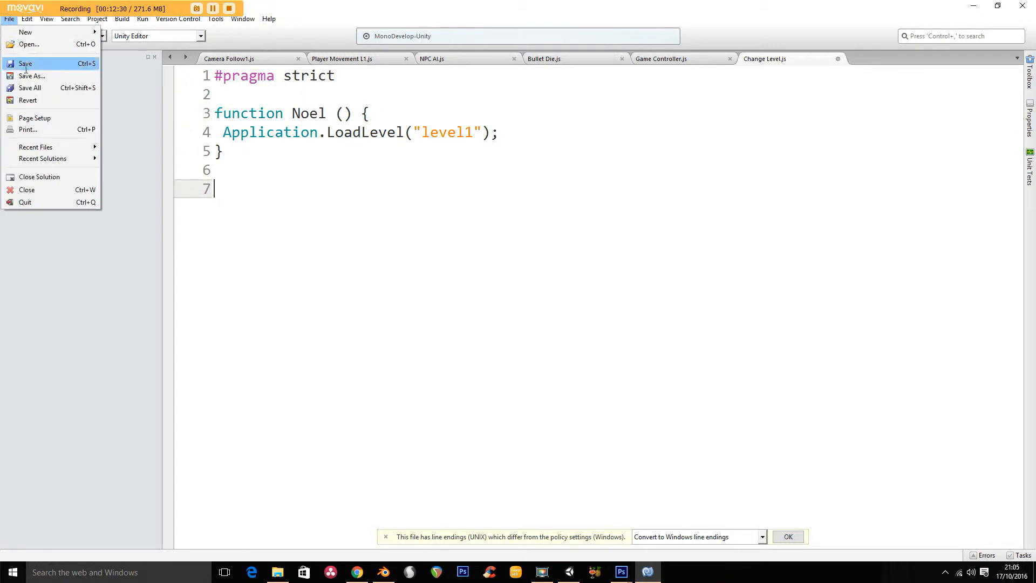
{"action": "left_click", "coordinate": [25, 64]}
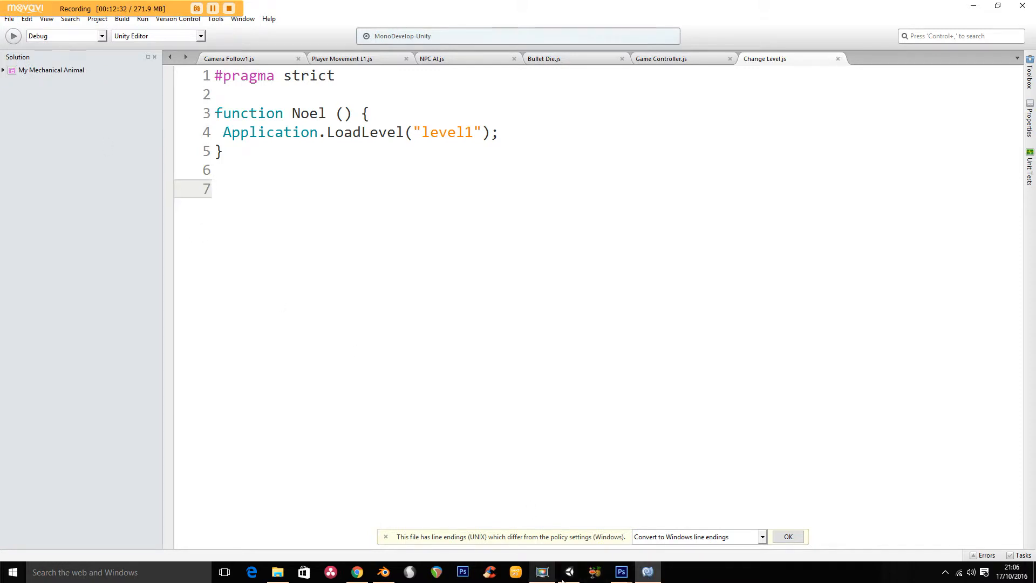
- Switch back to Unity and set the On Click event to call the renamed function of the Change Level script
{"action": "left_click", "coordinate": [564, 576]}
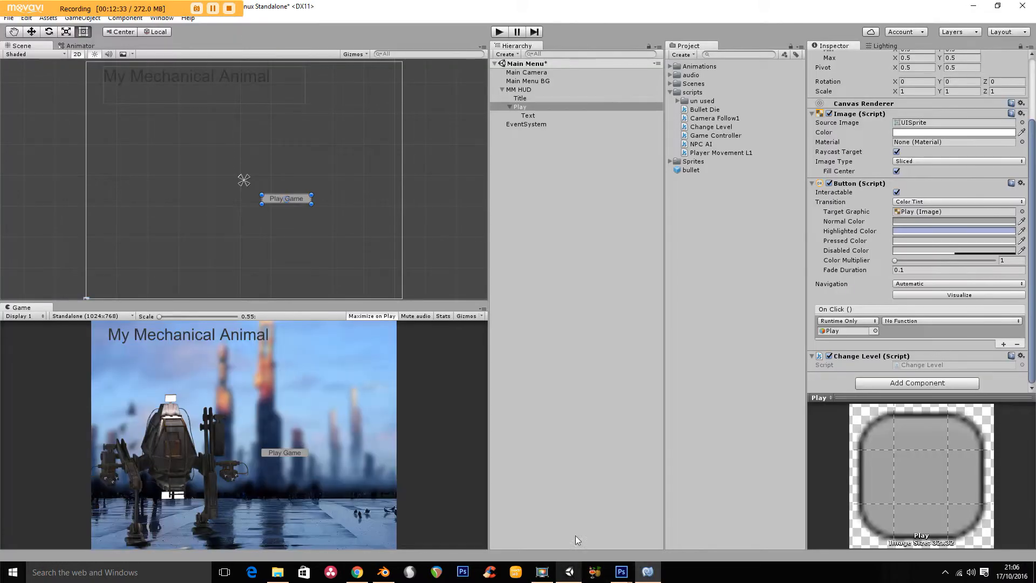
{"action": "left_click", "coordinate": [905, 323]}
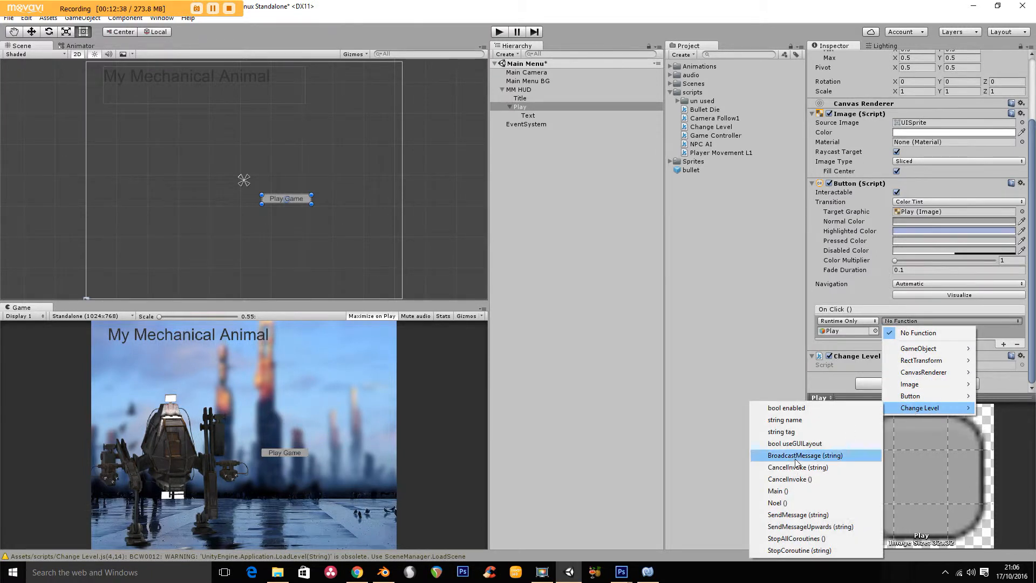
{"action": "left_click", "coordinate": [778, 502]}
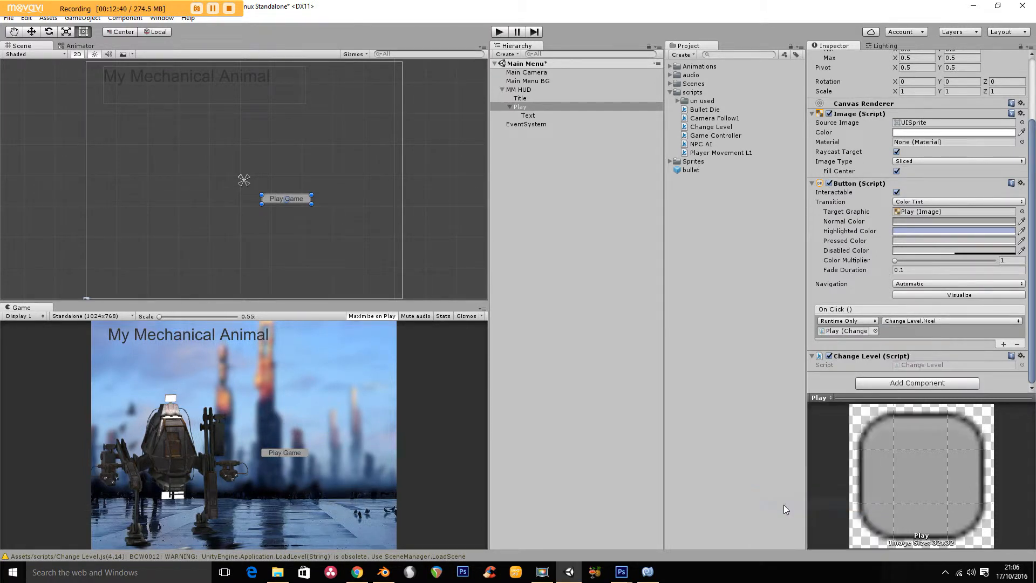
- Open the Change Level script from its component, return to Unity and read the console warning about Application.LoadLevel
{"action": "double_click", "coordinate": [820, 365]}
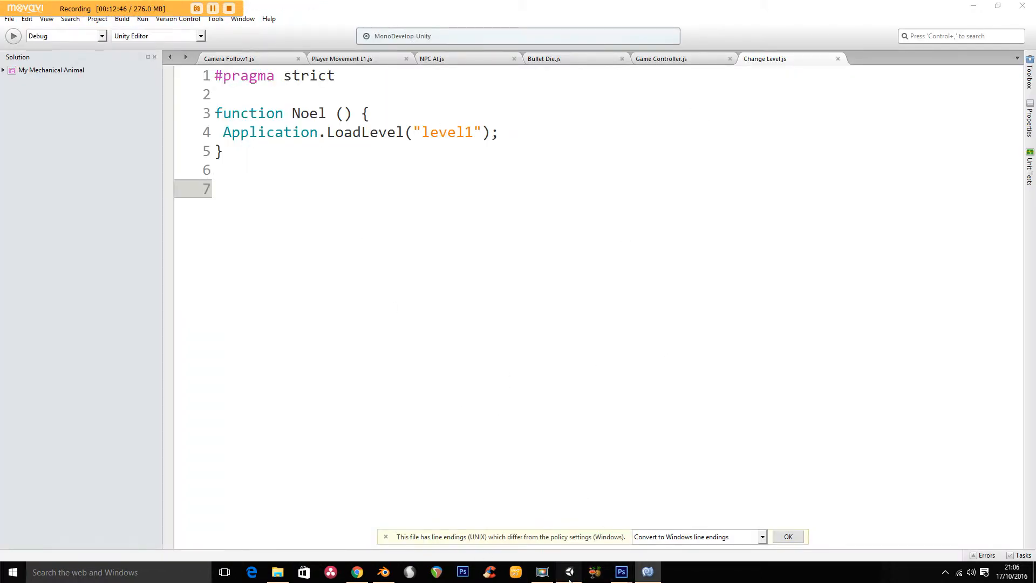
{"action": "left_click", "coordinate": [569, 573]}
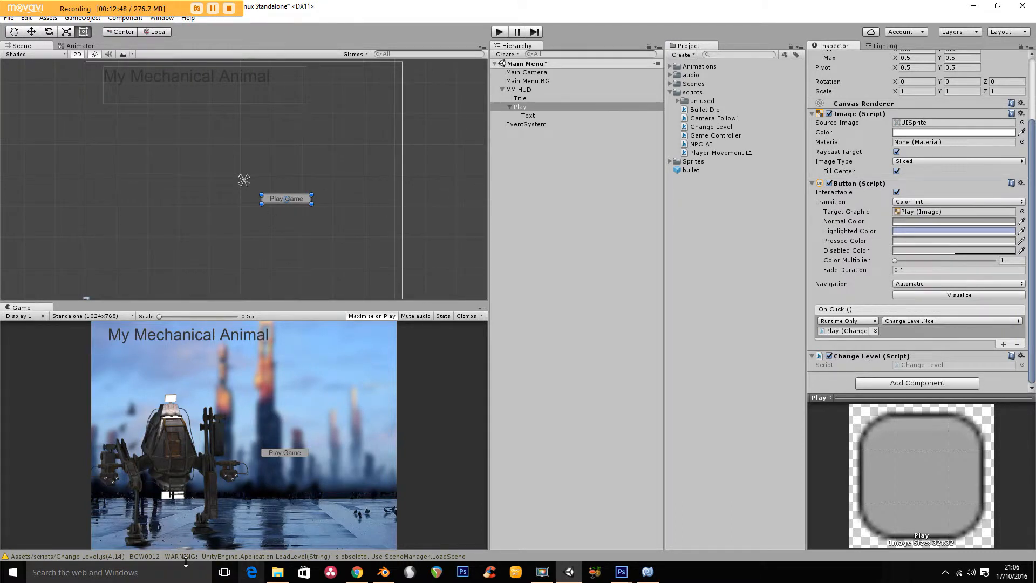
{"action": "left_click", "coordinate": [42, 559]}
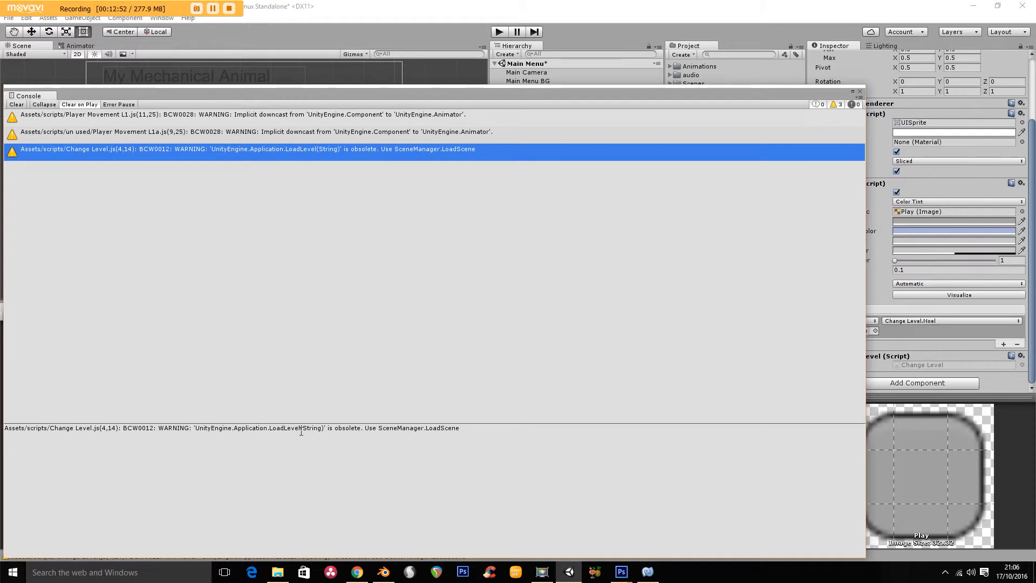
{"action": "left_click", "coordinate": [397, 429]}
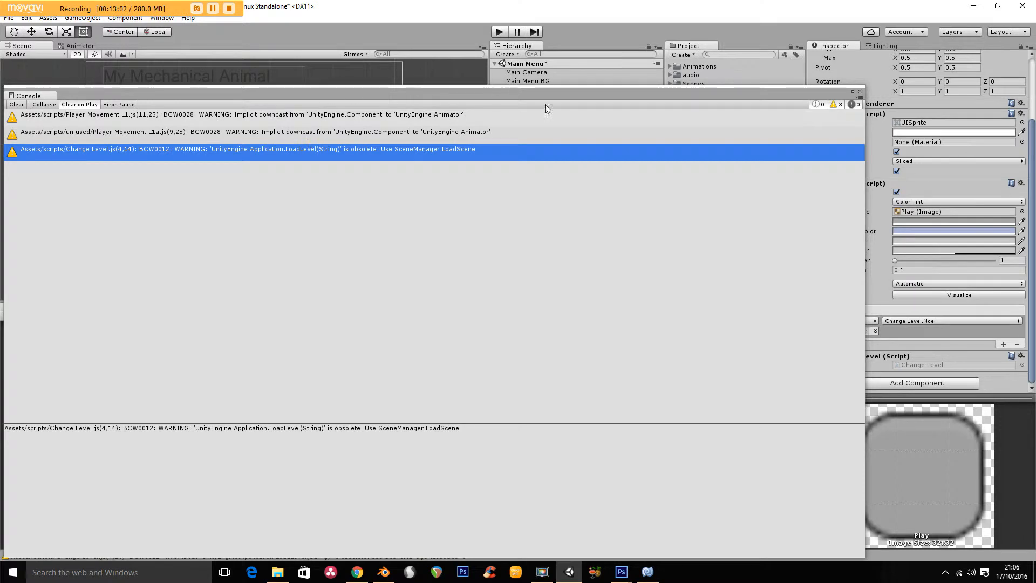
{"action": "left_click", "coordinate": [860, 91]}
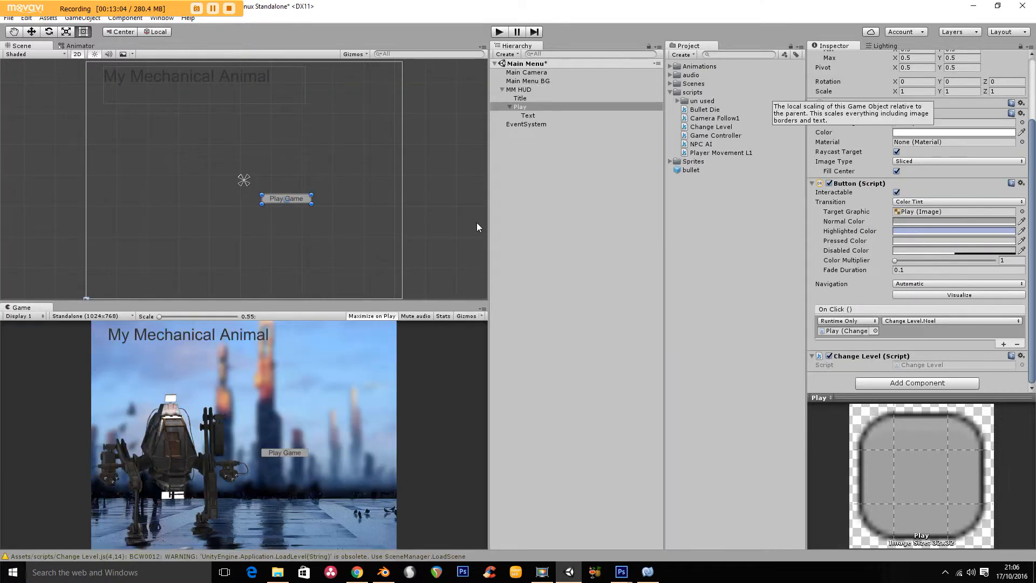
- Test the Play Game button in play mode and stop the game
{"action": "left_click", "coordinate": [500, 31]}
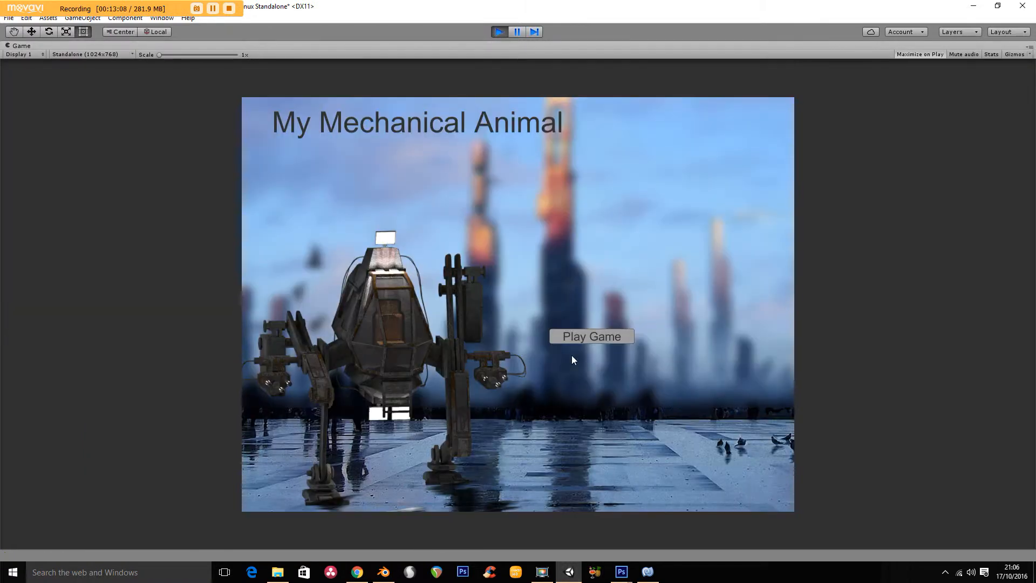
{"action": "left_click", "coordinate": [586, 335]}
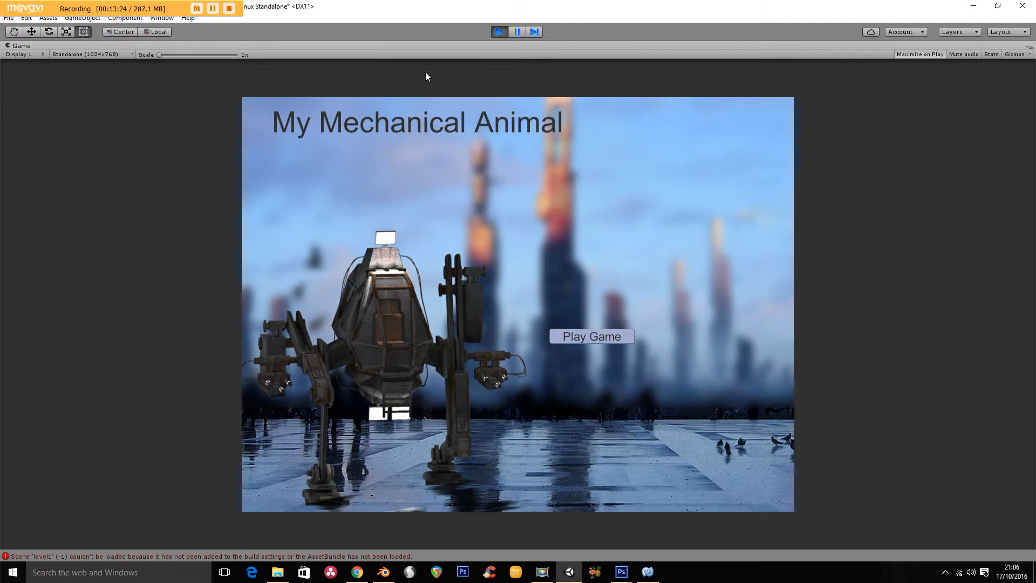
{"action": "left_click", "coordinate": [497, 30]}
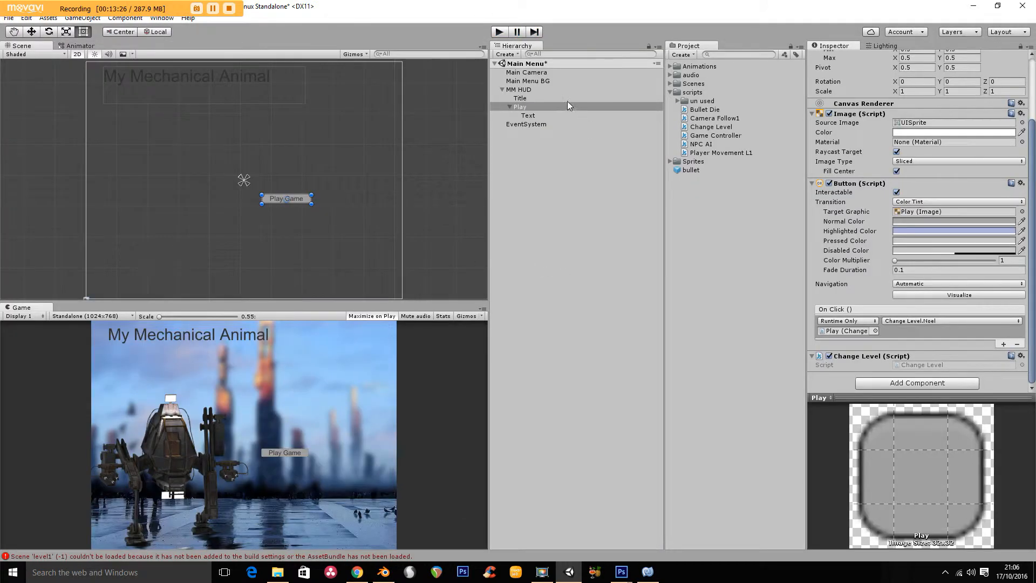
- Check the scene names in the Scenes folder, change the LoadLevel argument in the Change Level script to "Level1", and save
{"action": "left_click", "coordinate": [502, 90]}
{"action": "left_click", "coordinate": [671, 92]}
{"action": "left_click", "coordinate": [671, 83]}
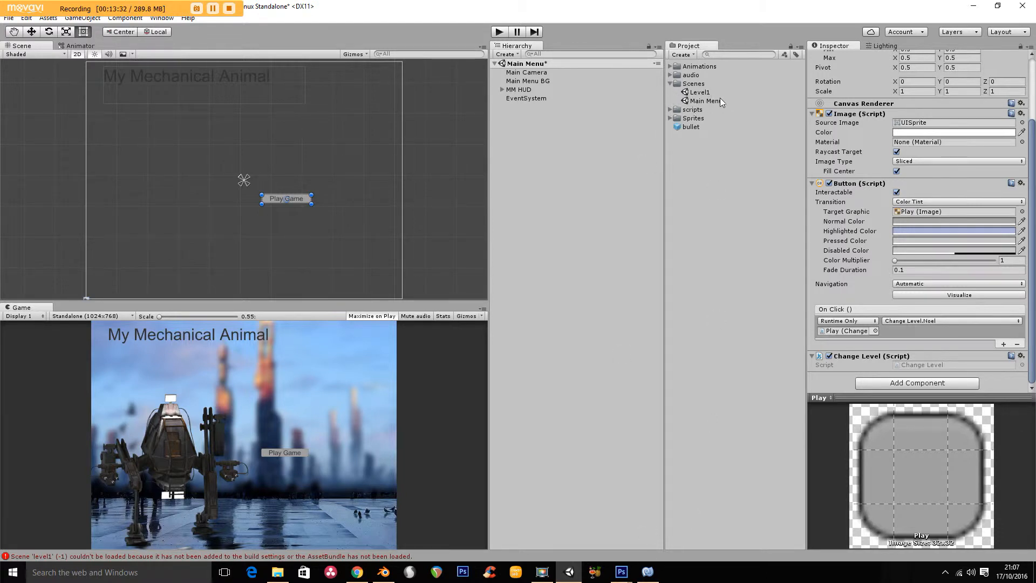
{"action": "left_click", "coordinate": [648, 572]}
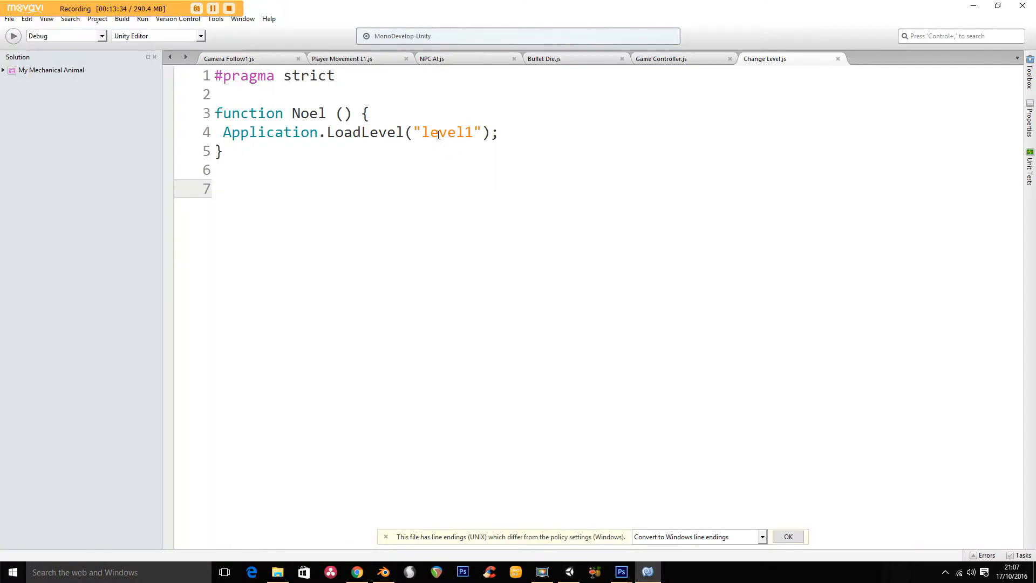
{"action": "left_click", "coordinate": [433, 135]}
{"action": "key", "text": "BackSpace"}
{"action": "type", "text": "L"}
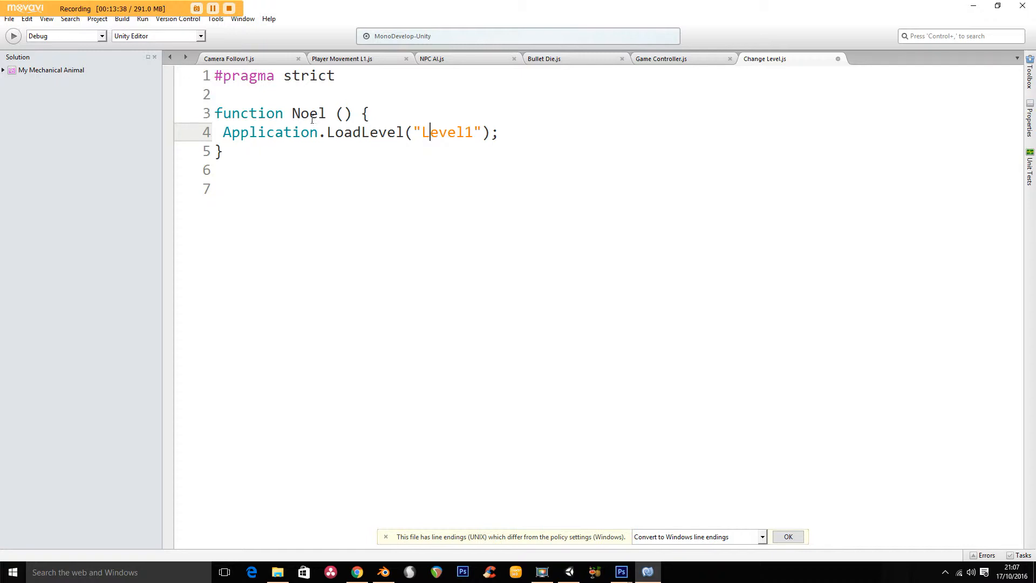
{"action": "left_click", "coordinate": [10, 18]}
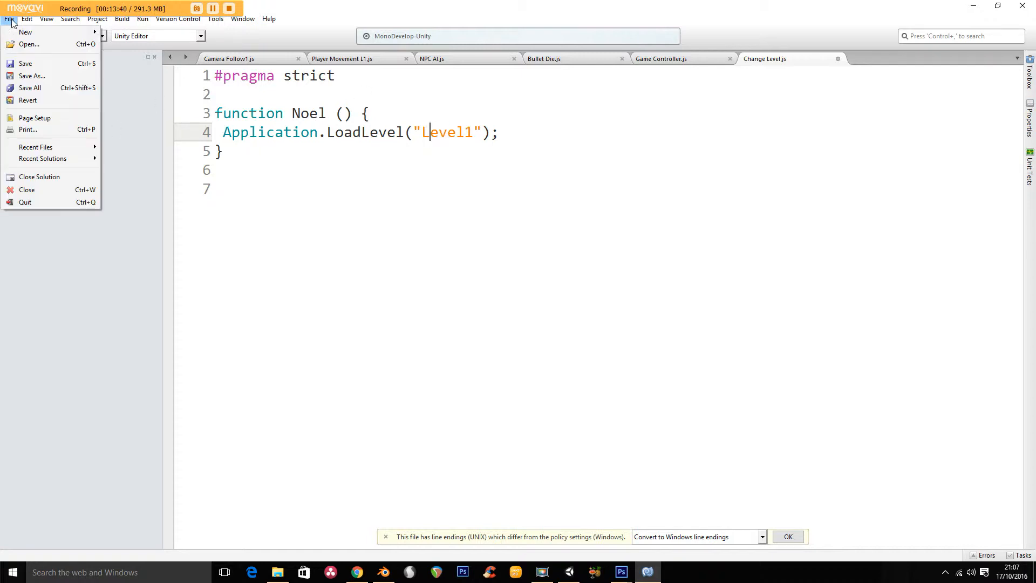
{"action": "left_click", "coordinate": [27, 63]}
- Switch back to Unity and add the Main Menu and Level1 scenes to Scenes In Build, with Main Menu first
{"action": "left_click", "coordinate": [570, 572]}
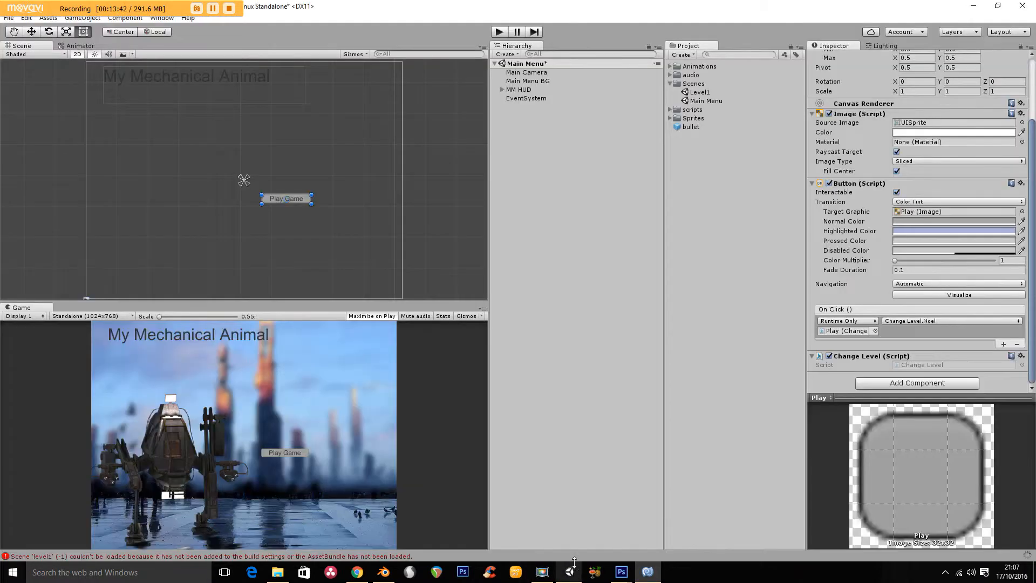
{"action": "left_click", "coordinate": [9, 18]}
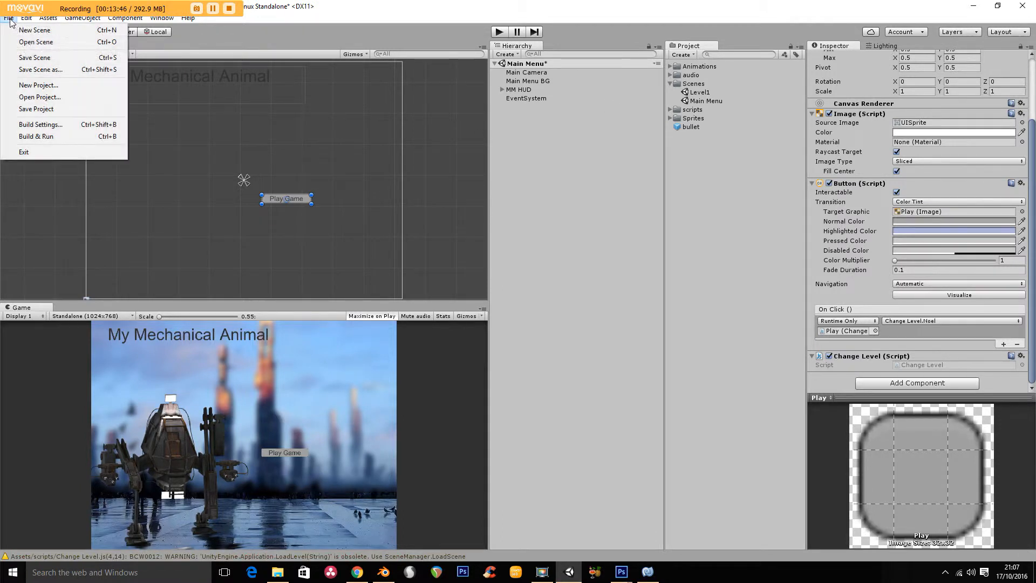
{"action": "left_click", "coordinate": [49, 126]}
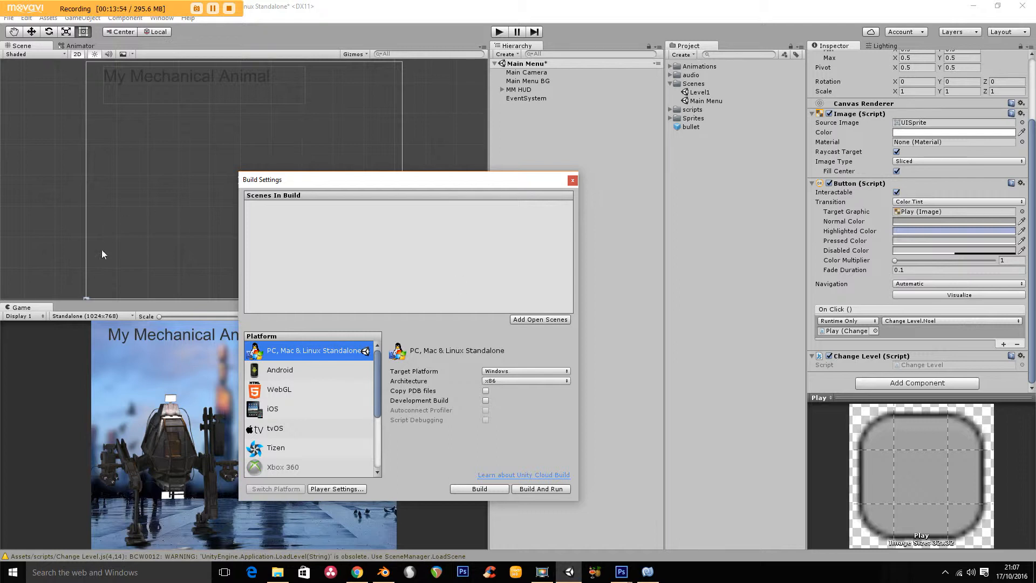
{"action": "left_click", "coordinate": [540, 320]}
{"action": "left_click_drag", "start_coordinate": [701, 95], "coordinate": [345, 235]}
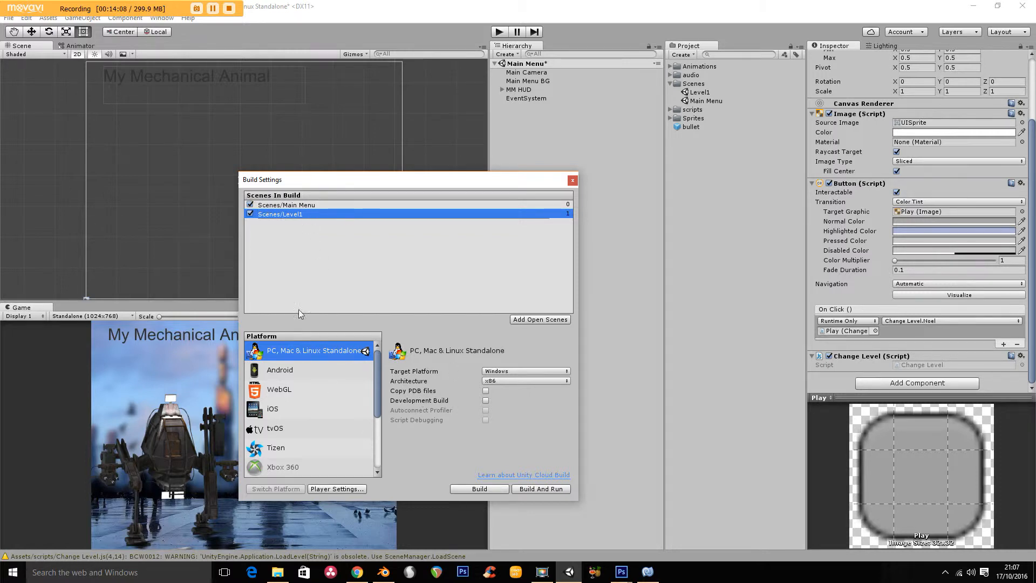
{"action": "left_click", "coordinate": [277, 208]}
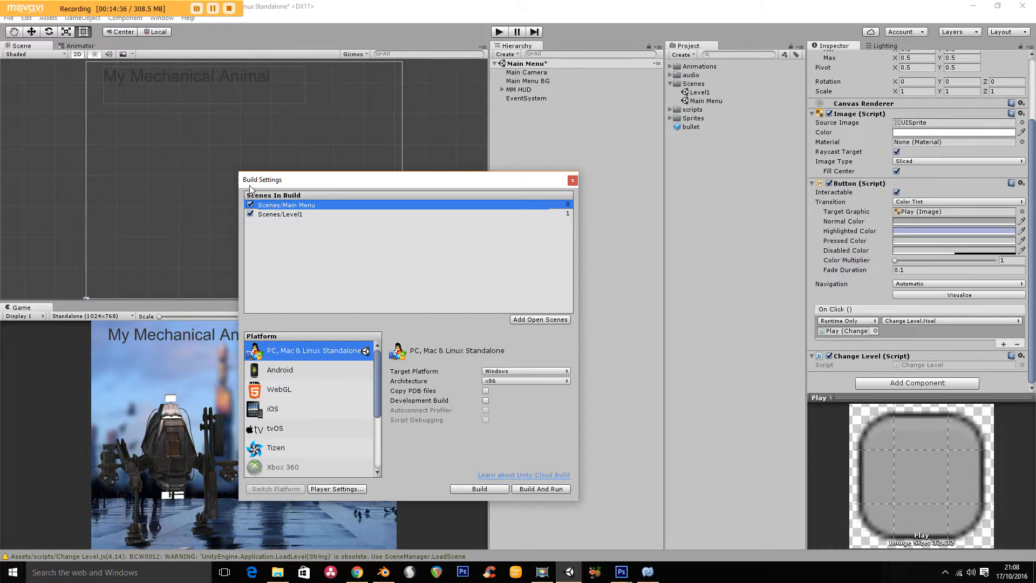
{"action": "left_click", "coordinate": [573, 180]}
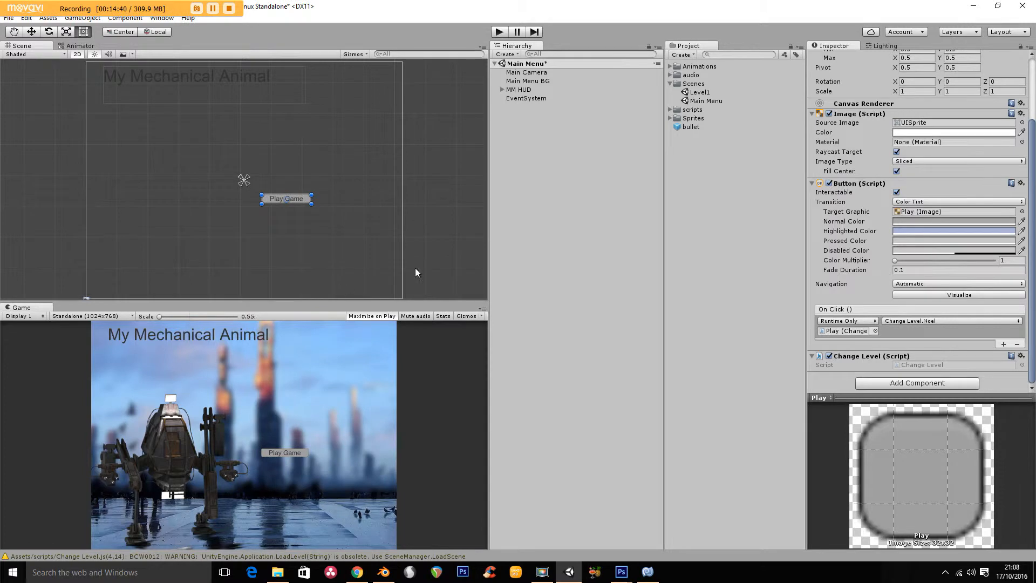
- Run the main menu, start Level1 with the Play Game button, and stop play mode
{"action": "left_click", "coordinate": [502, 32]}
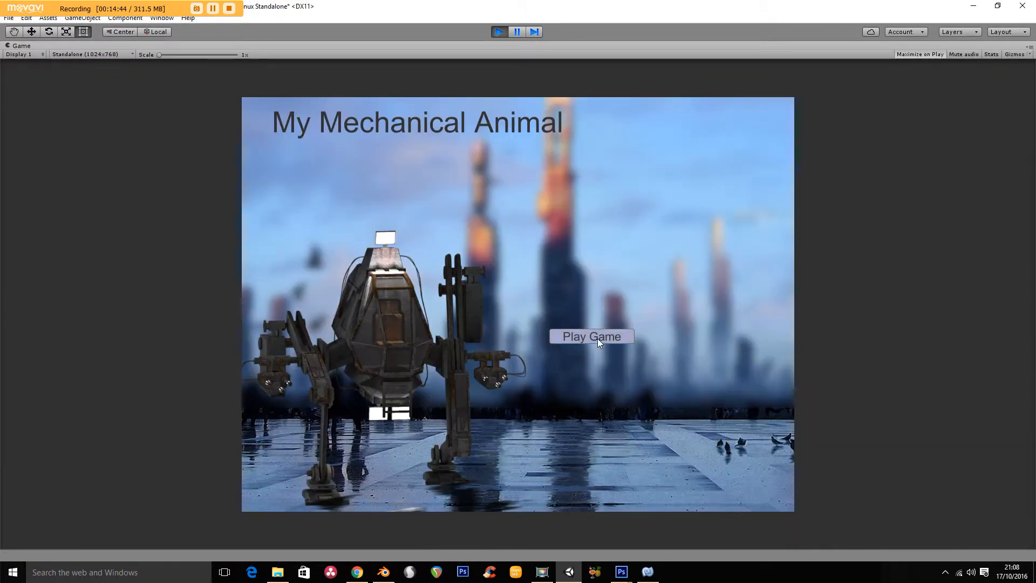
{"action": "left_click", "coordinate": [597, 339]}
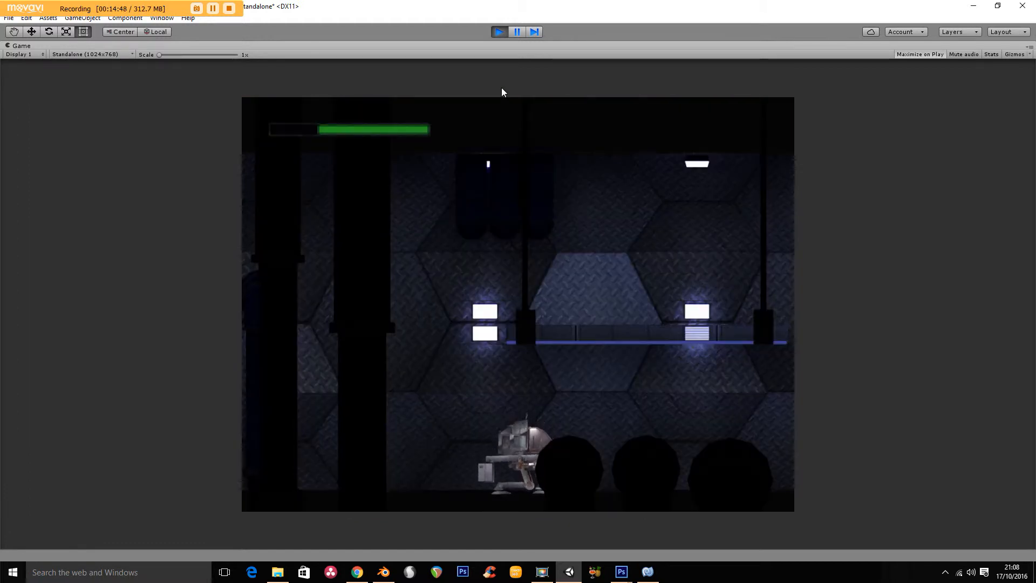
{"action": "left_click", "coordinate": [497, 33]}
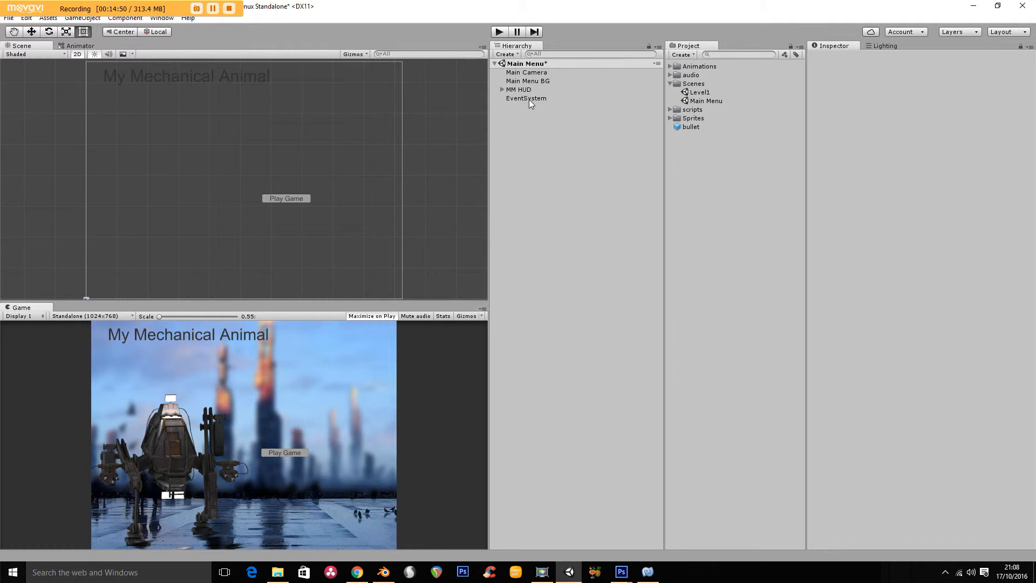
- Review the Play button's On Click setup in the MM HUD canvas and the matching function name in the Change Level script
{"action": "left_click", "coordinate": [502, 89]}
{"action": "left_click", "coordinate": [509, 108]}
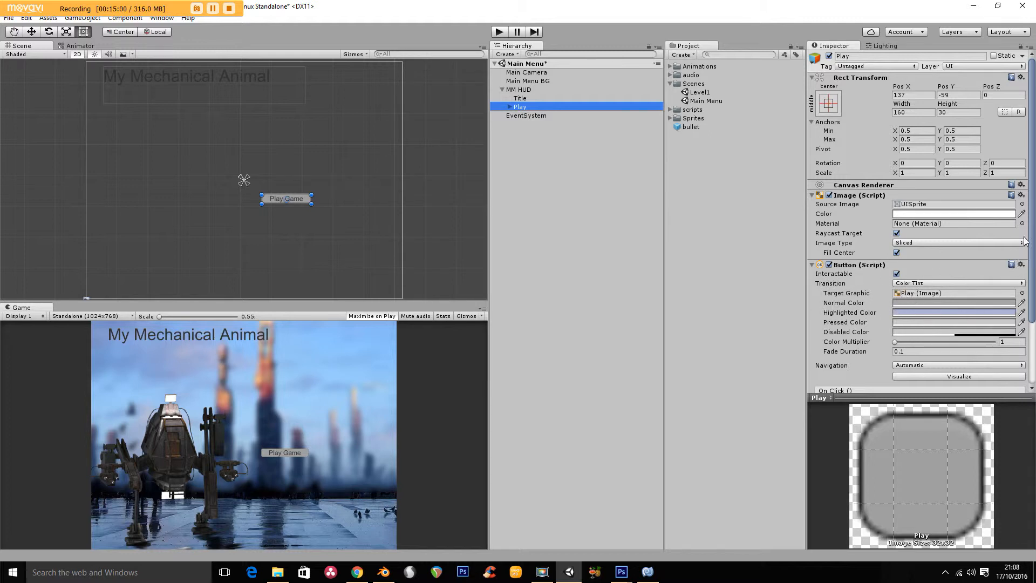
{"action": "left_click_drag", "start_coordinate": [1031, 225], "coordinate": [1032, 291]}
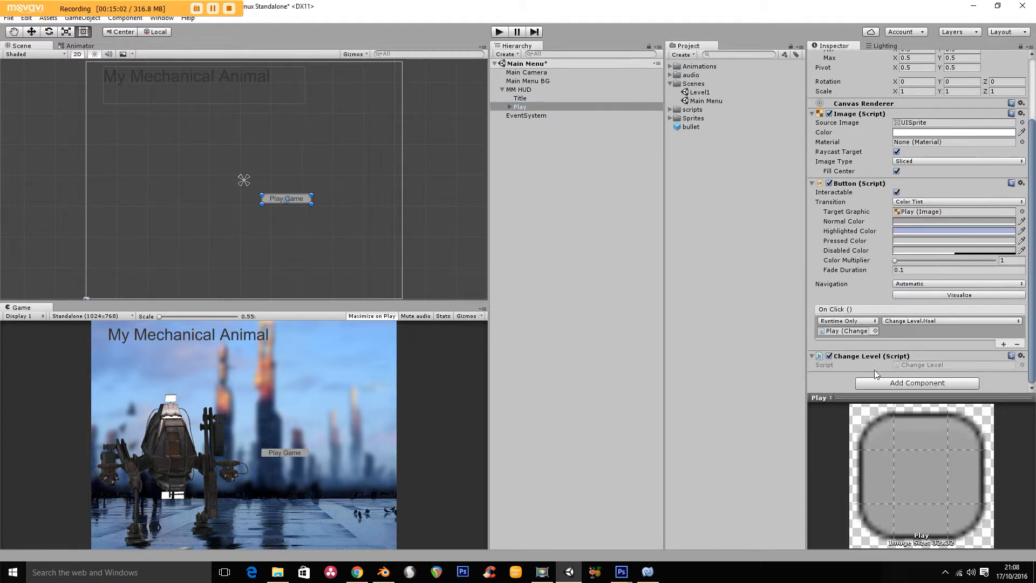
{"action": "left_click", "coordinate": [648, 572]}
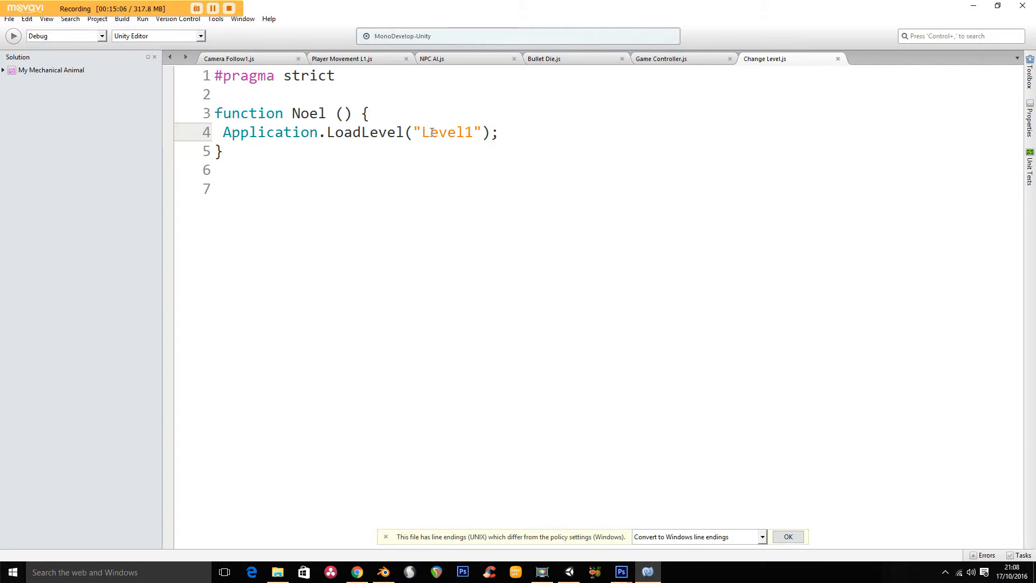
{"action": "double_click", "coordinate": [303, 117]}
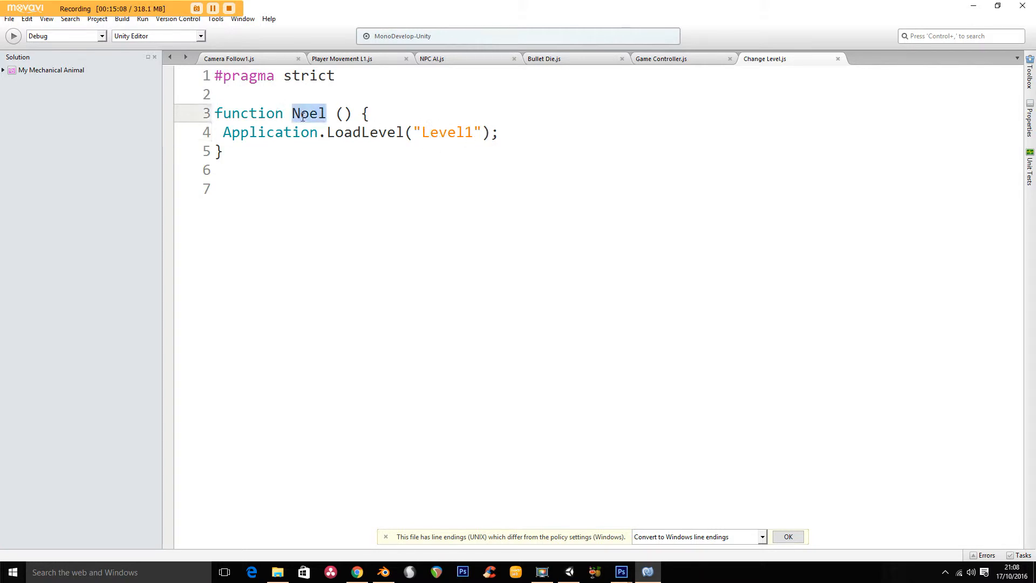
{"action": "left_click", "coordinate": [570, 572]}
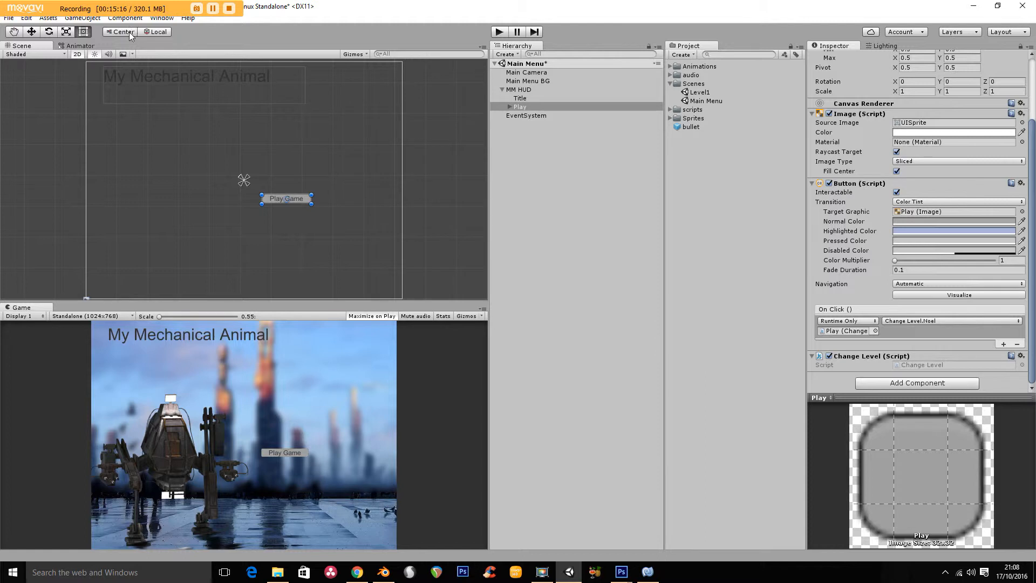
{"action": "left_click", "coordinate": [813, 184]}
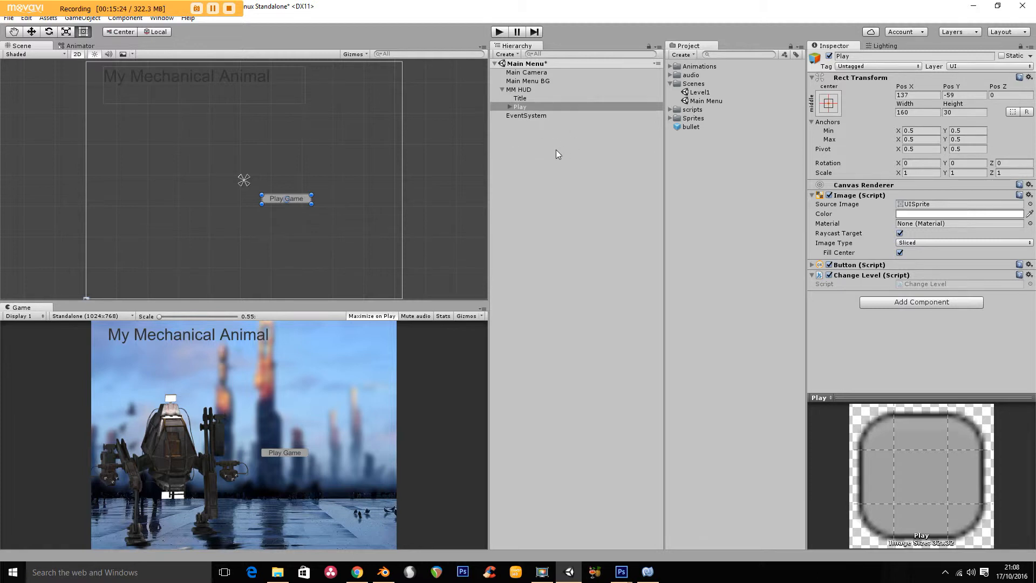
{"action": "left_click", "coordinate": [502, 89]}
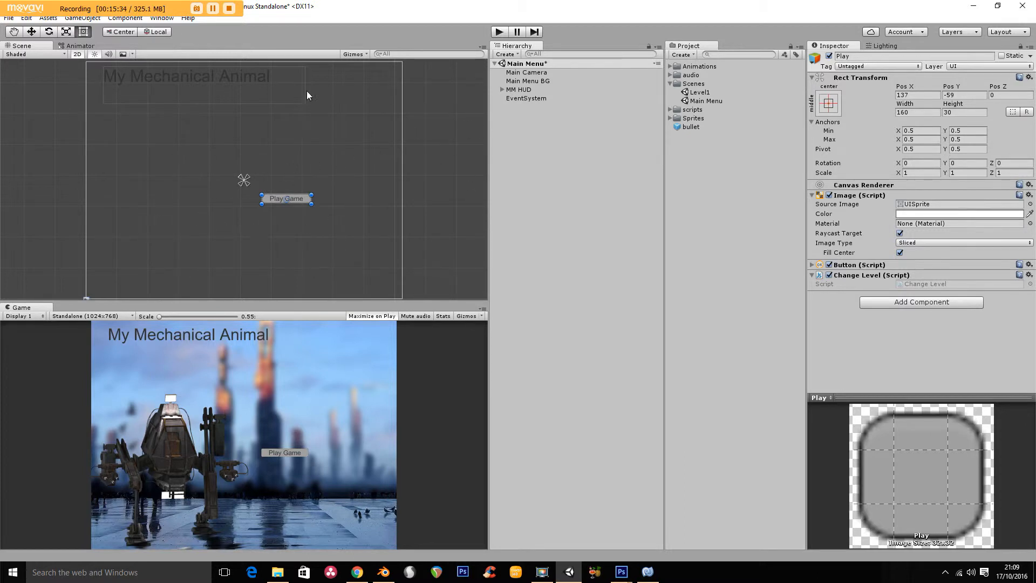
- Add a UI Slider to the MM HUD canvas and move it just below the Play Game button, at about X 137, Y -118
{"action": "left_click", "coordinate": [502, 90]}
{"action": "left_click", "coordinate": [522, 91]}
{"action": "right_click", "coordinate": [526, 94]}
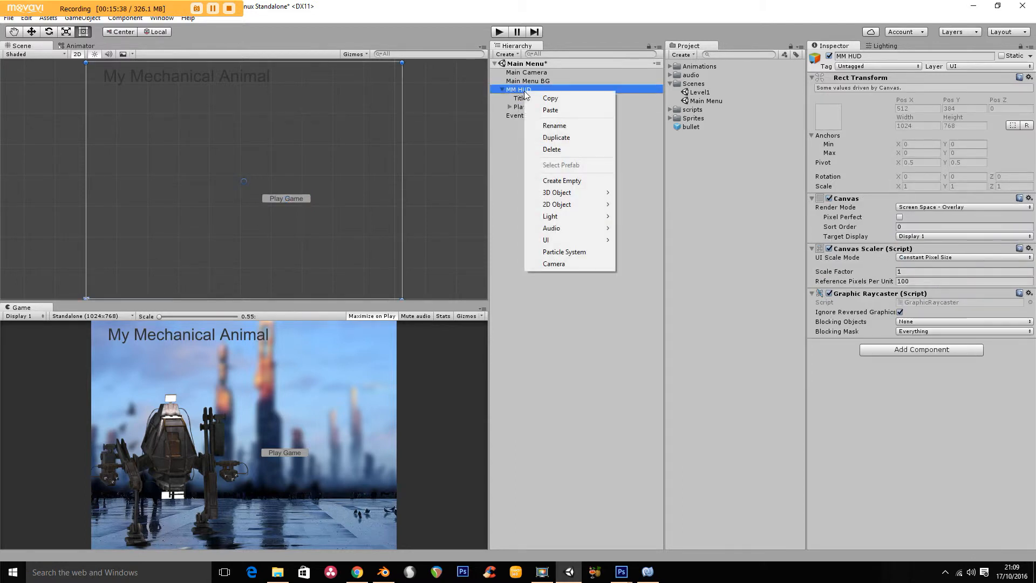
{"action": "mouse_move", "coordinate": [561, 239]}
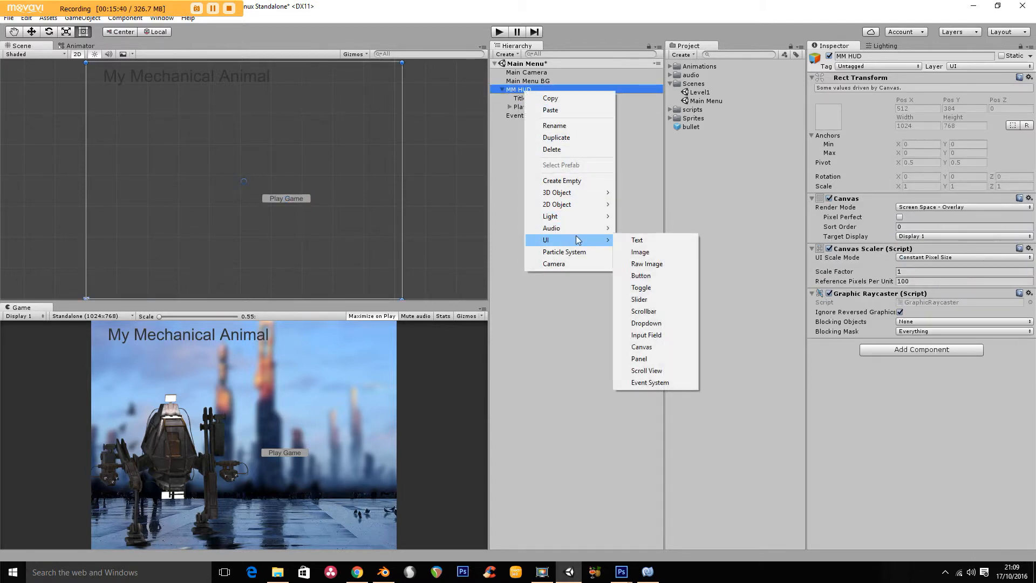
{"action": "left_click", "coordinate": [657, 301]}
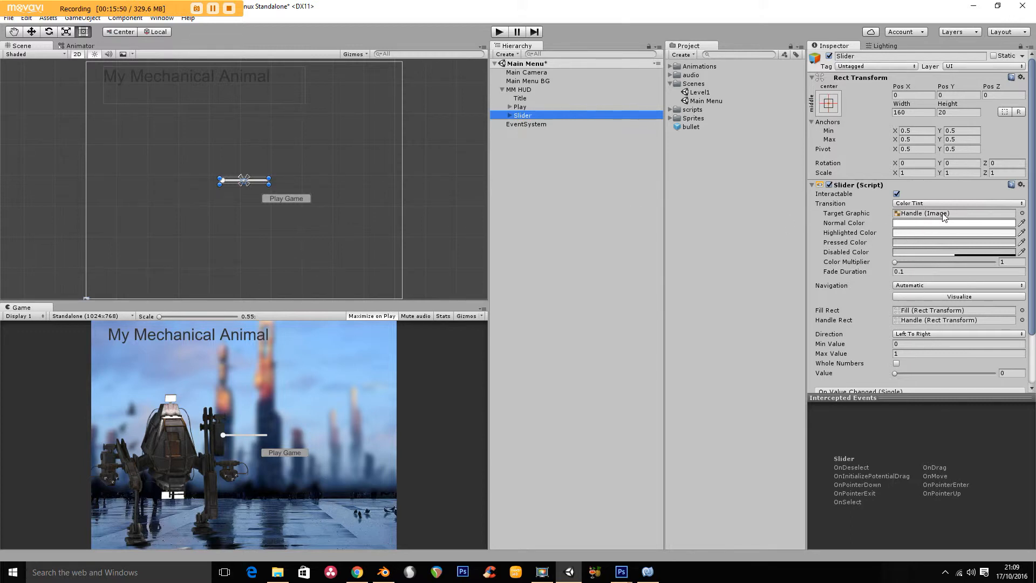
{"action": "left_click", "coordinate": [32, 32]}
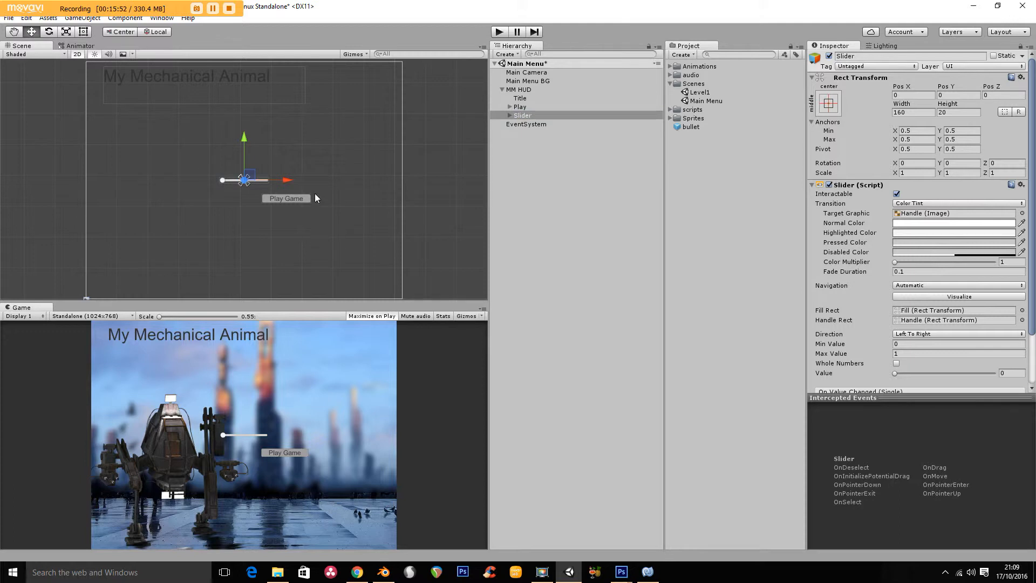
{"action": "left_click_drag", "start_coordinate": [288, 185], "coordinate": [330, 192]}
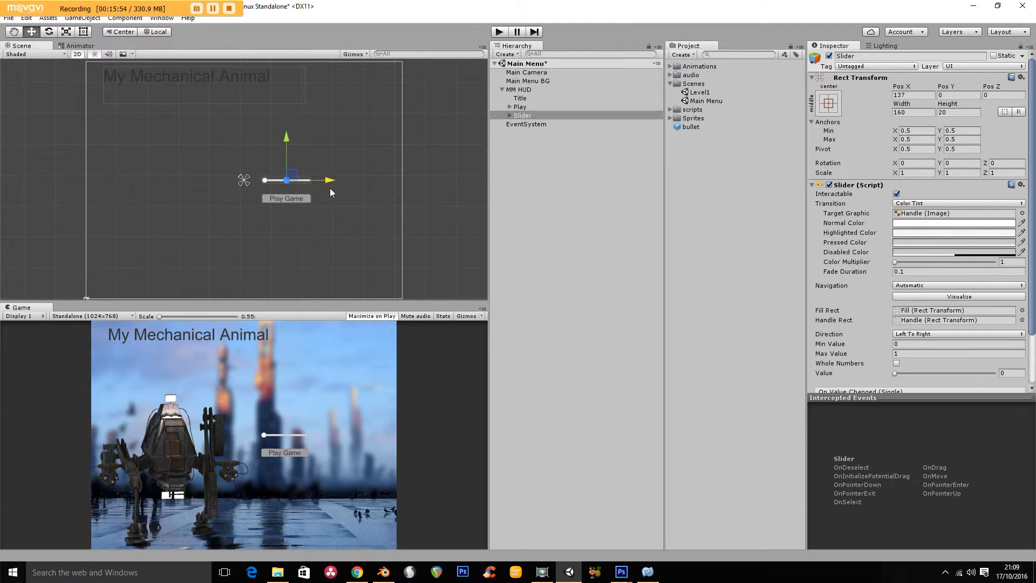
{"action": "left_click_drag", "start_coordinate": [287, 139], "coordinate": [282, 173]}
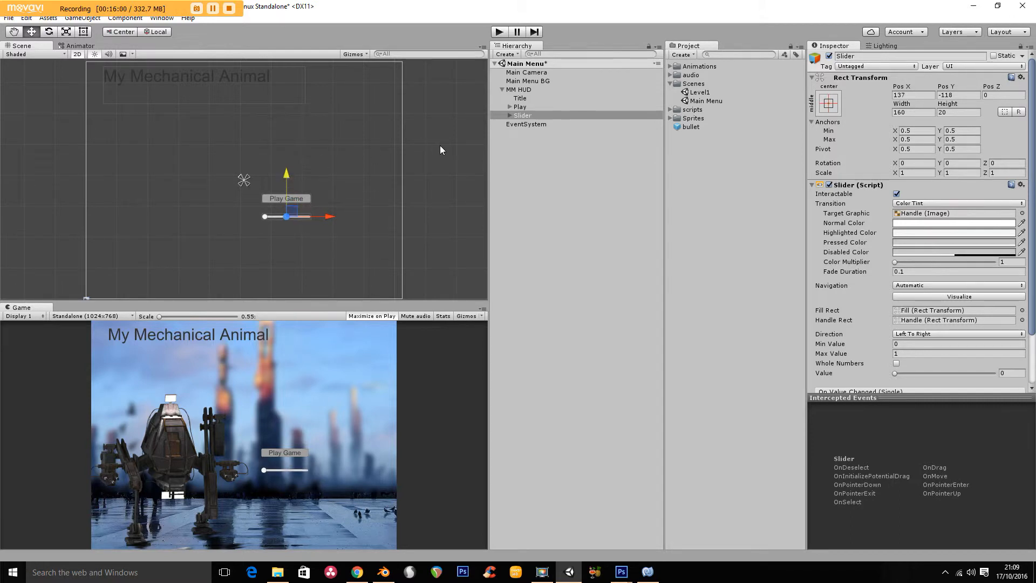
- Rename the new slider object as "Audio Volume"
{"action": "left_click", "coordinate": [523, 115]}
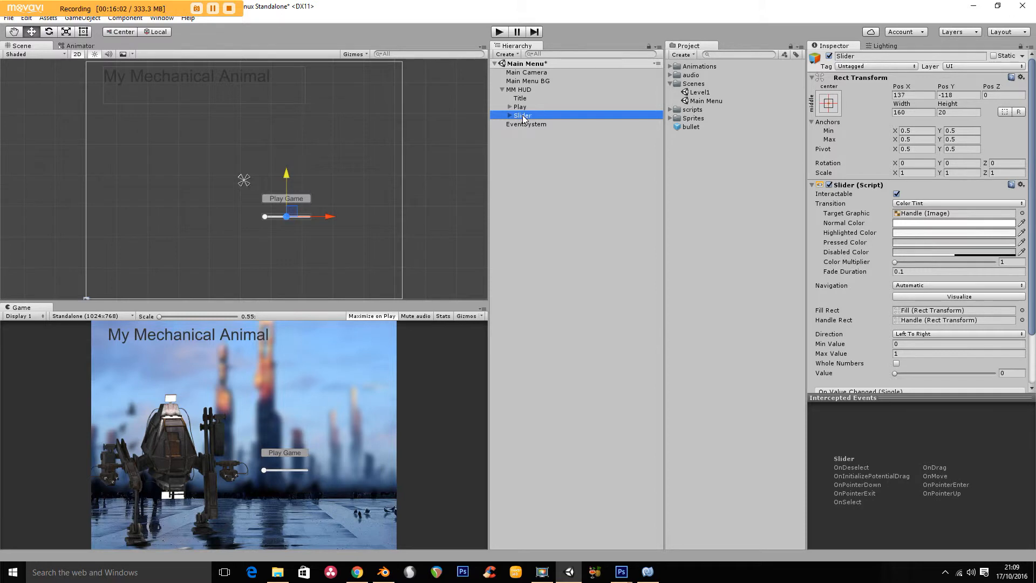
{"action": "left_click", "coordinate": [522, 115]}
{"action": "type", "text": "Audio Volum"}
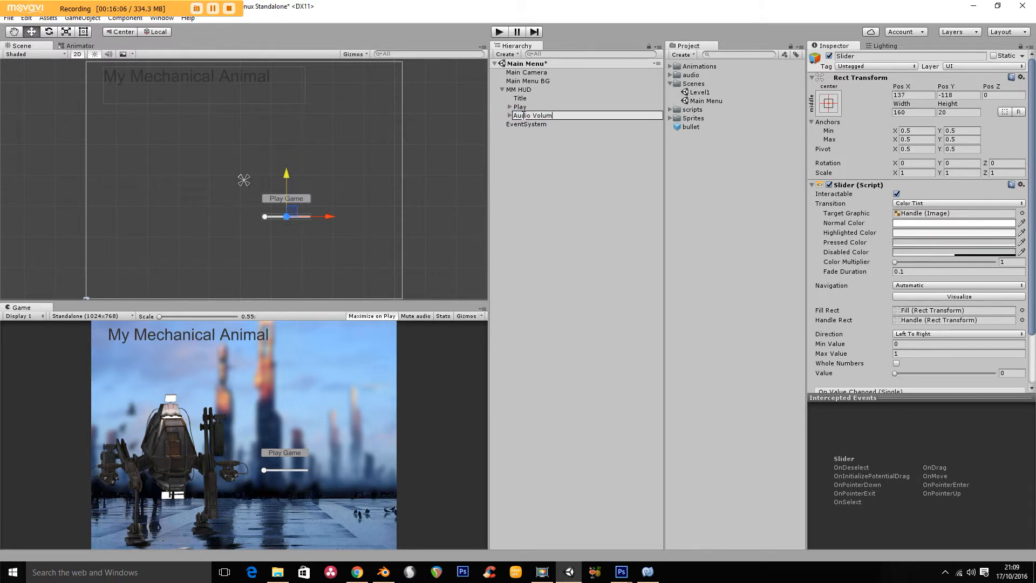
{"action": "type", "text": "n"}
{"action": "key", "text": "BackSpace"}
{"action": "type", "text": "e"}
{"action": "key", "text": "Return"}
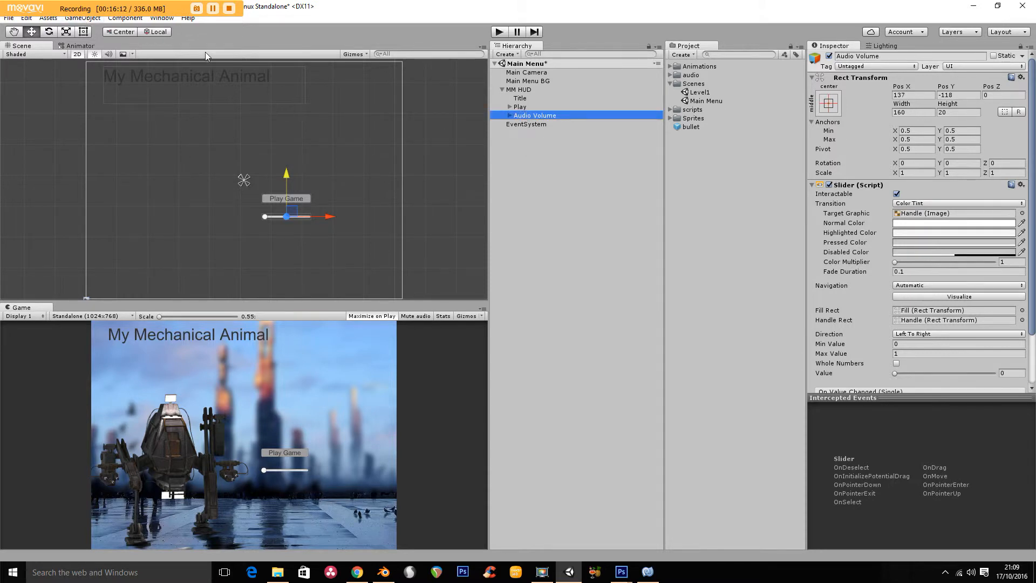
- Add a UI Button to the MM HUD canvas and turn off its Interactable option
{"action": "right_click", "coordinate": [527, 91]}
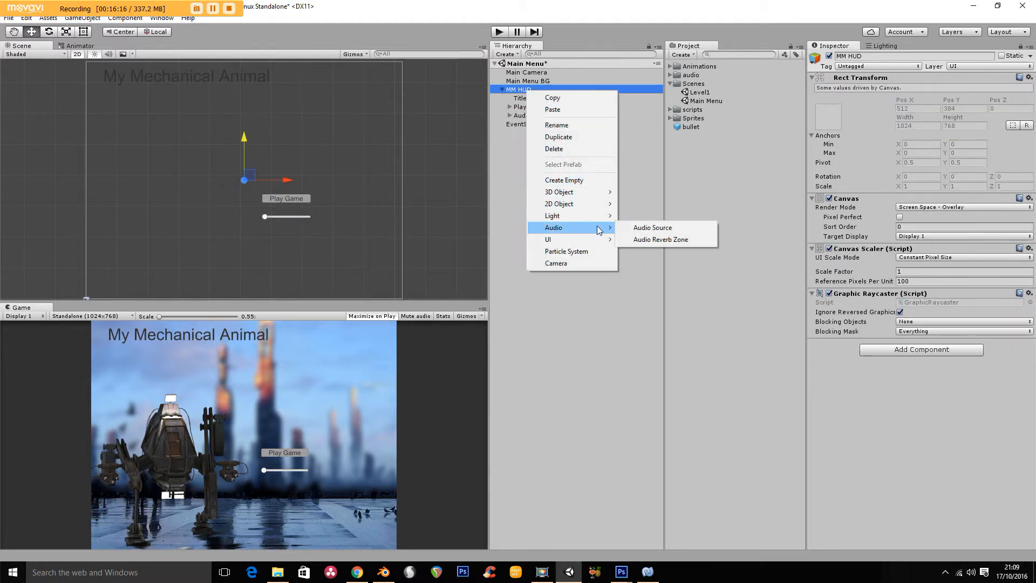
{"action": "mouse_move", "coordinate": [583, 244]}
{"action": "left_click", "coordinate": [643, 275]}
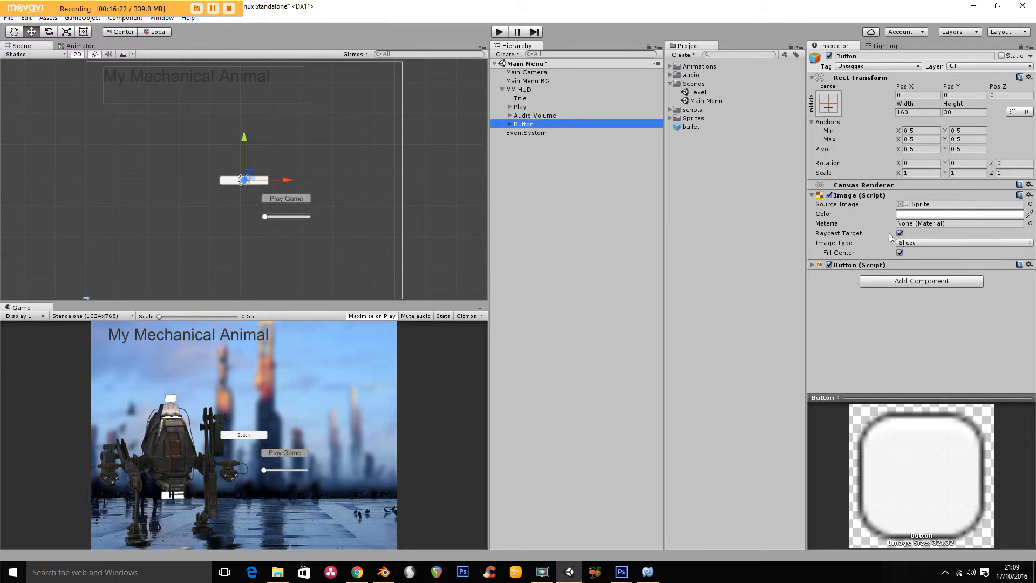
{"action": "left_click", "coordinate": [813, 265]}
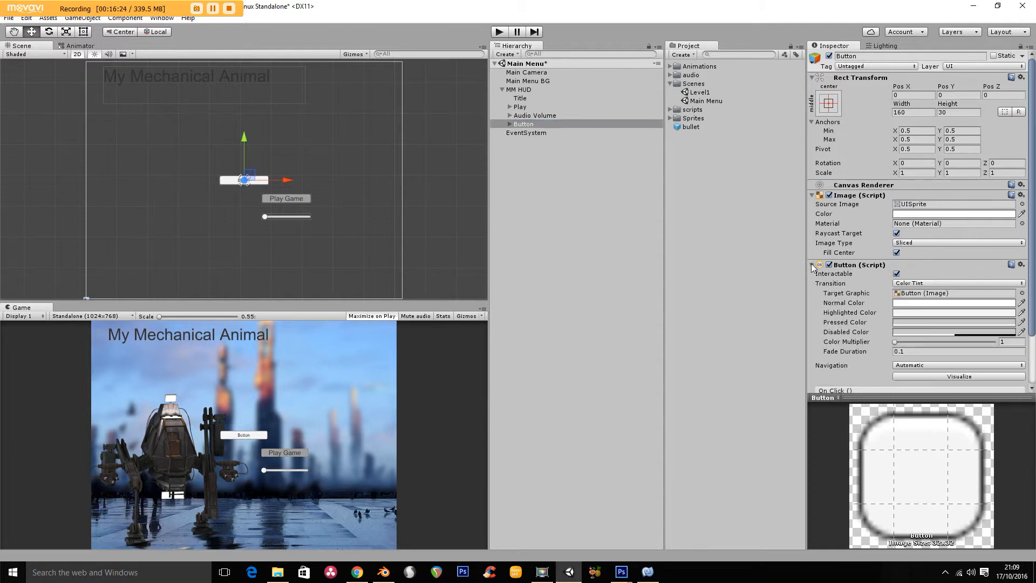
{"action": "left_click", "coordinate": [897, 274]}
- Move the new button between the Play Game button and the slider, at about X 137, Y -100.5
{"action": "left_click_drag", "start_coordinate": [282, 182], "coordinate": [326, 174]}
{"action": "left_click_drag", "start_coordinate": [289, 141], "coordinate": [286, 163]}
{"action": "scroll", "coordinate": [320, 232], "scroll_direction": "up", "scroll_amount": 5}
{"action": "scroll", "coordinate": [326, 207], "scroll_direction": "up", "scroll_amount": 3}
{"action": "left_click_drag", "start_coordinate": [305, 142], "coordinate": [287, 147]}
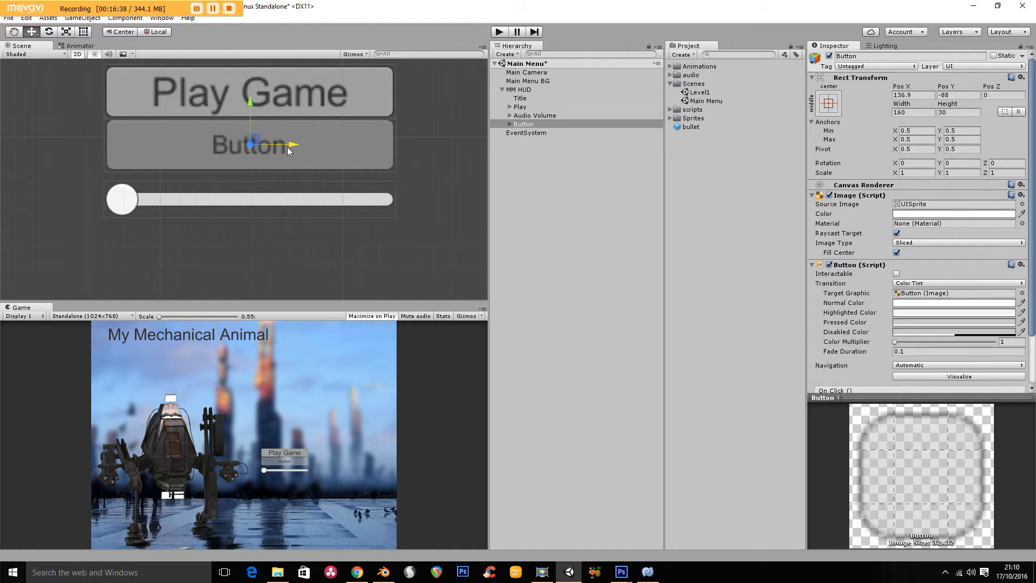
{"action": "left_click_drag", "start_coordinate": [252, 99], "coordinate": [244, 122]}
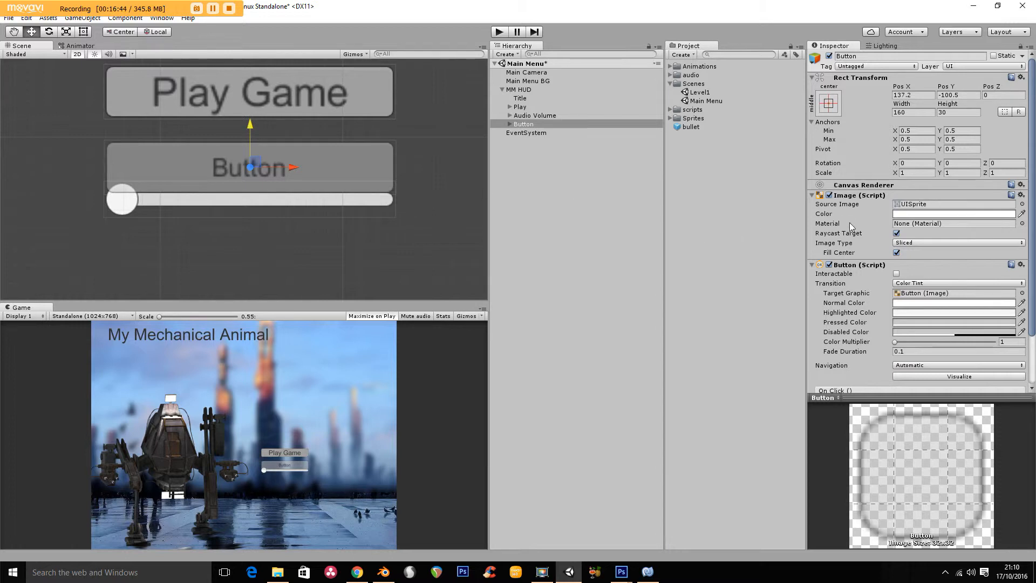
- Rename the new button object as "Audio" and set its label text to "Audio"
{"action": "left_click", "coordinate": [524, 125]}
{"action": "left_click", "coordinate": [526, 127]}
{"action": "type", "text": "Audio"}
{"action": "left_click", "coordinate": [543, 167]}
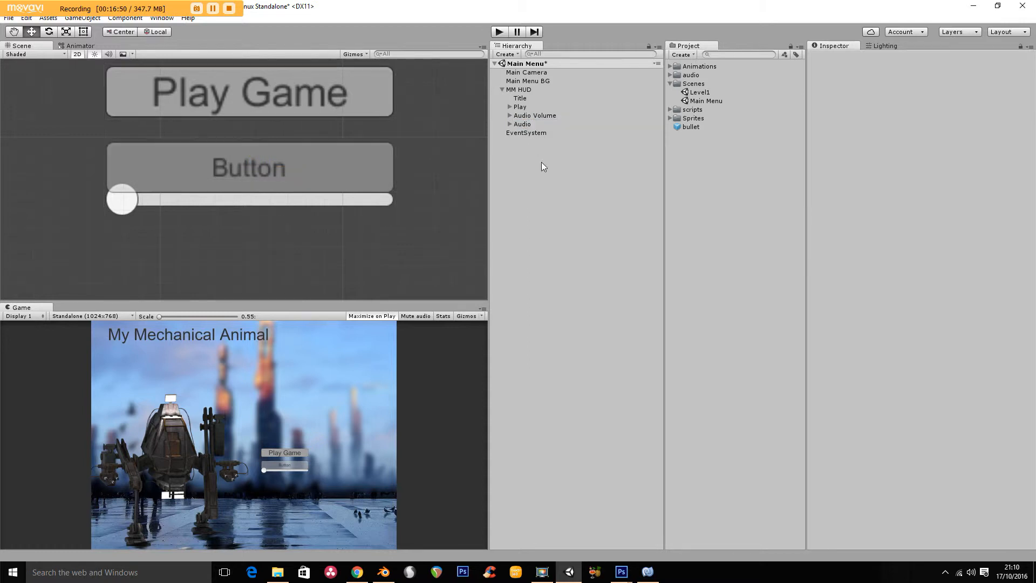
{"action": "left_click", "coordinate": [510, 124]}
{"action": "left_click", "coordinate": [528, 132]}
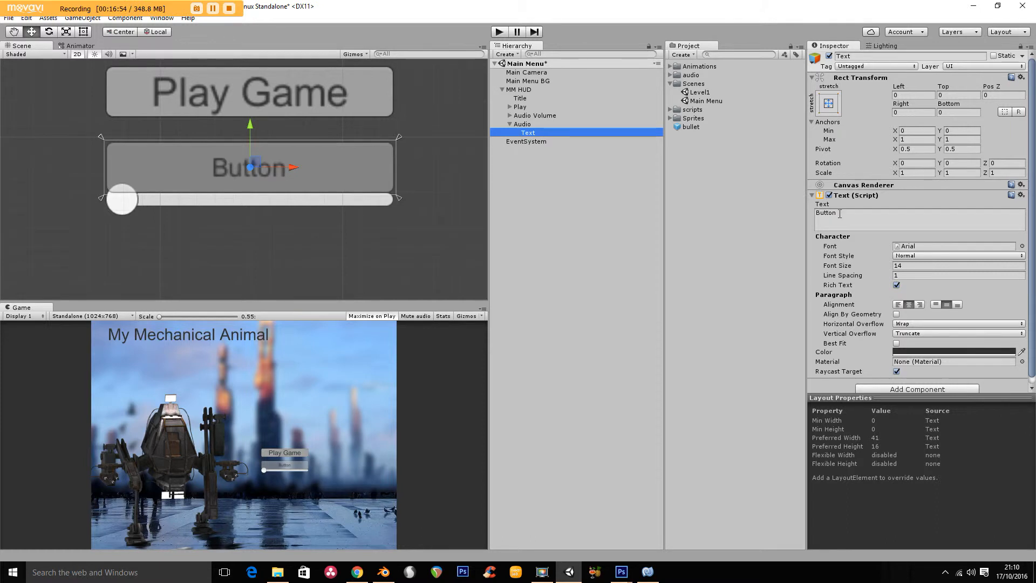
{"action": "left_click", "coordinate": [826, 214]}
{"action": "type", "text": "Audio"}
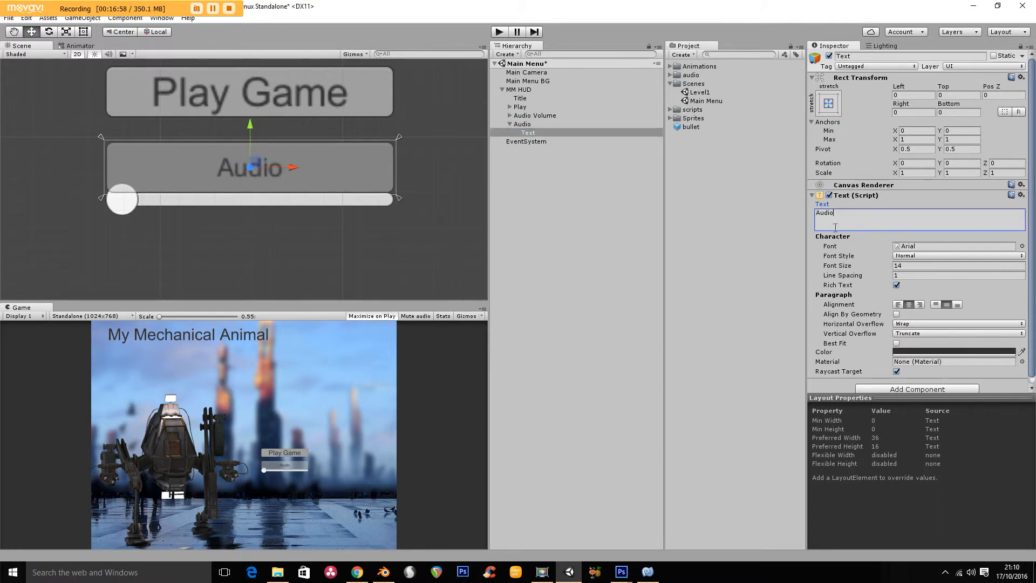
- Check the Play Game label's font size and set the Audio label's font size to 22 to match
{"action": "left_click", "coordinate": [361, 104]}
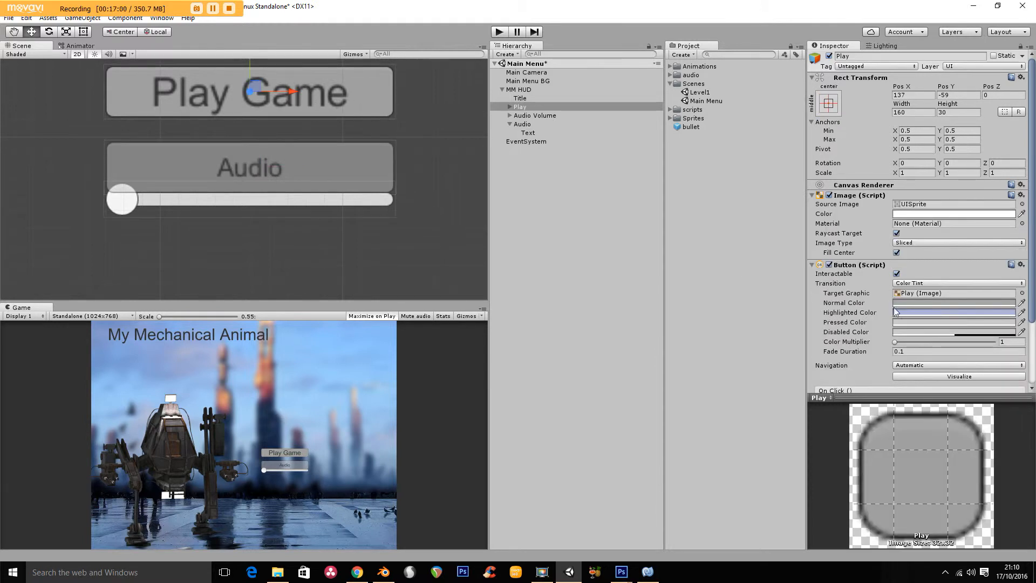
{"action": "left_click", "coordinate": [510, 107]}
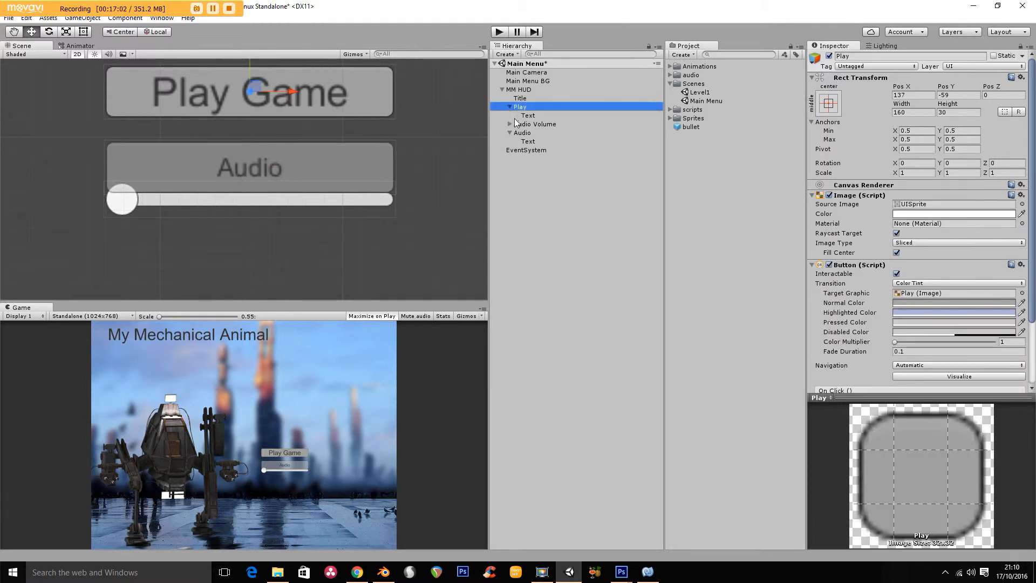
{"action": "left_click", "coordinate": [515, 115]}
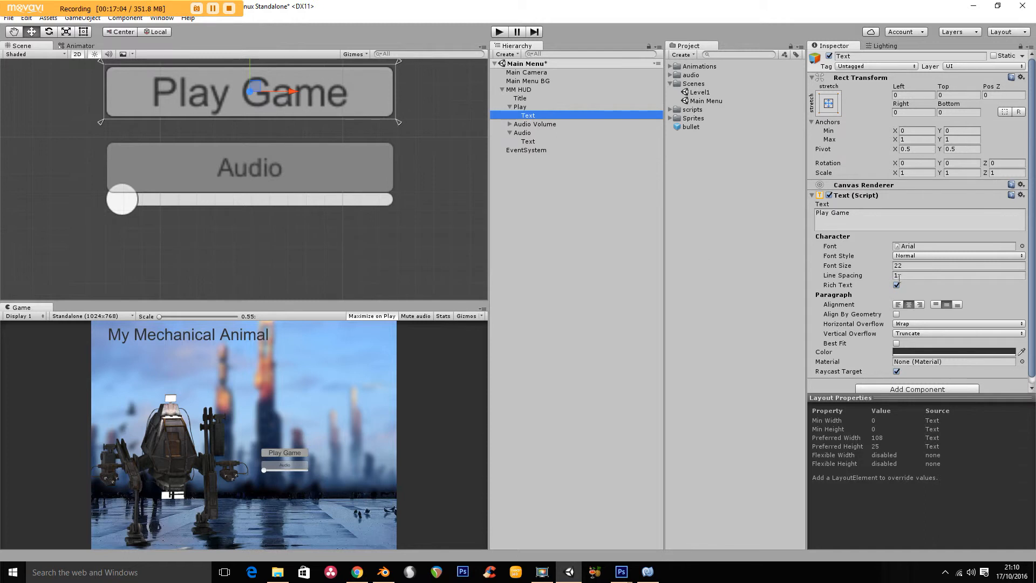
{"action": "left_click", "coordinate": [527, 133]}
{"action": "left_click", "coordinate": [531, 142]}
{"action": "left_click", "coordinate": [905, 265]}
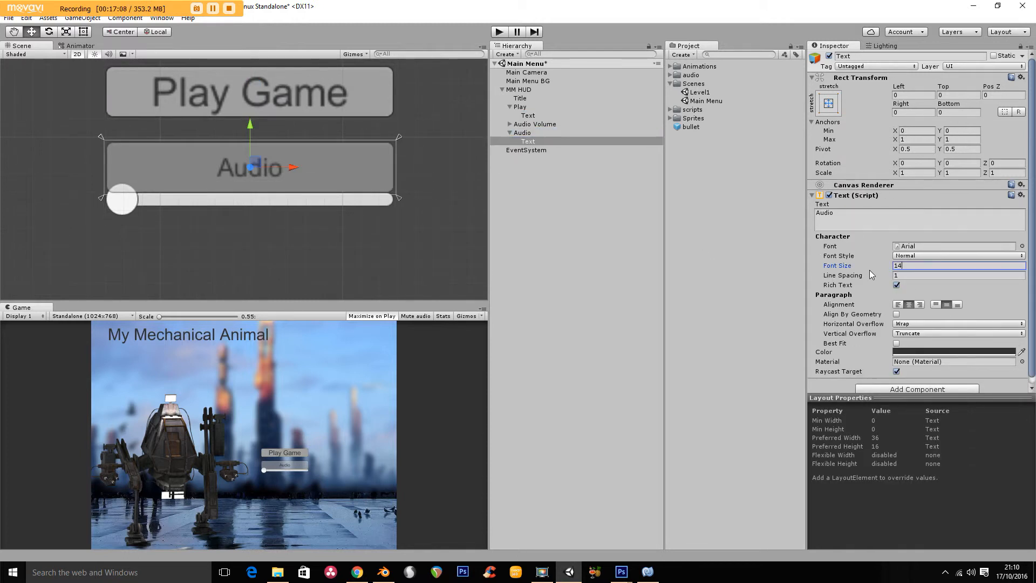
{"action": "type", "text": "22"}
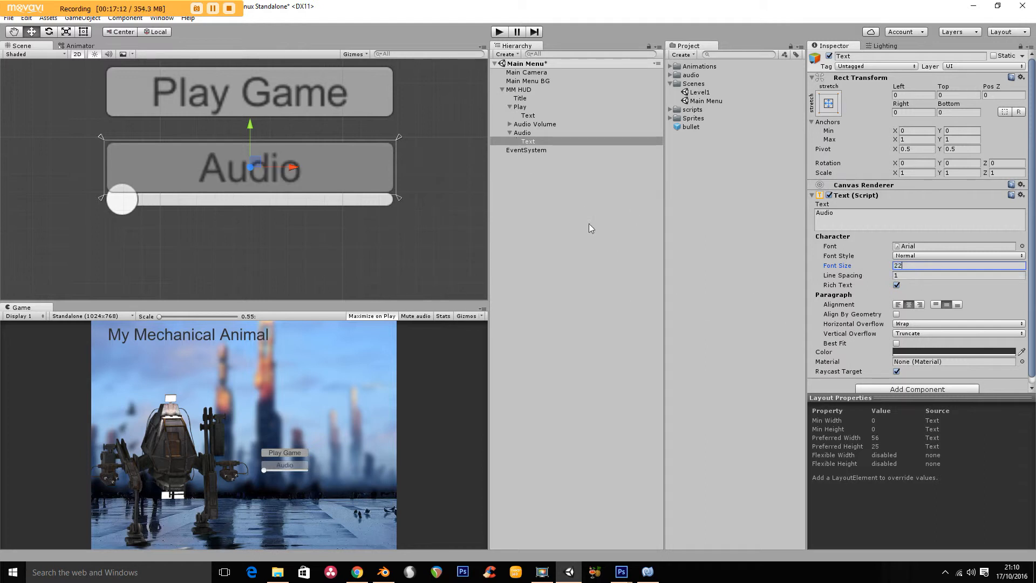
{"action": "left_click", "coordinate": [510, 133]}
{"action": "left_click", "coordinate": [510, 107]}
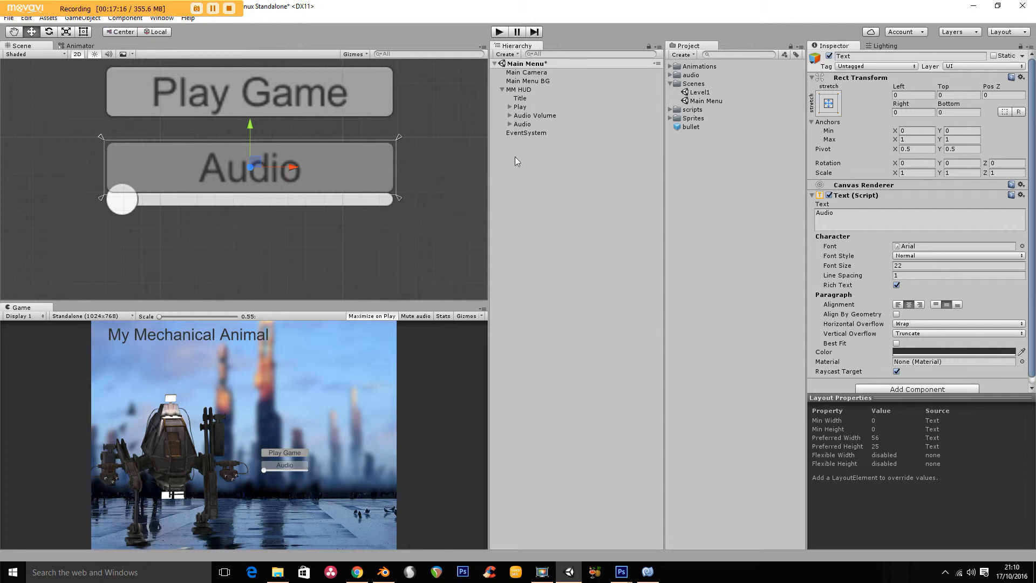
- Examine the Audio Volume slider's value settings and its On Value Changed event list
{"action": "left_click", "coordinate": [529, 116]}
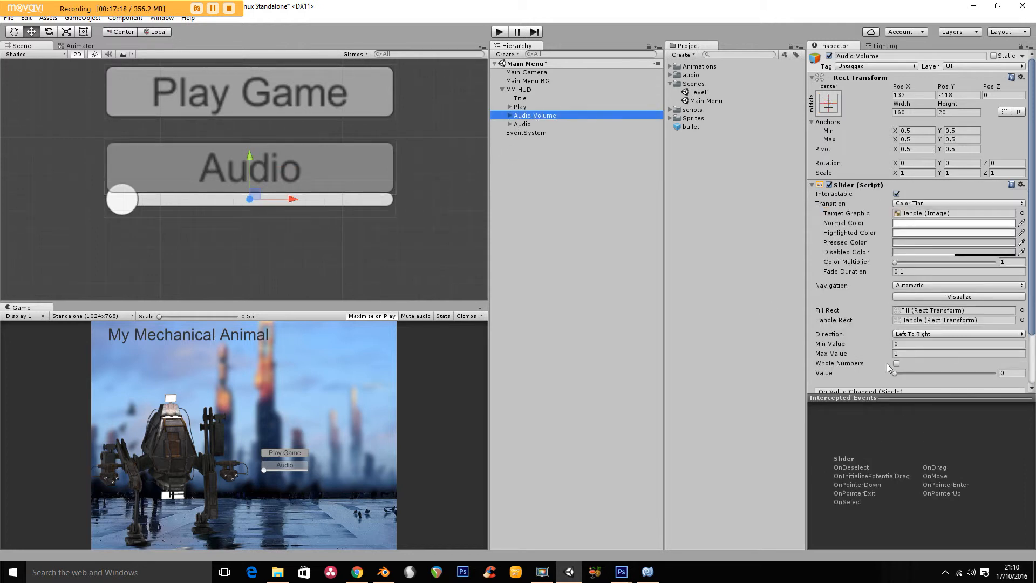
{"action": "left_click_drag", "start_coordinate": [1032, 204], "coordinate": [1032, 261]}
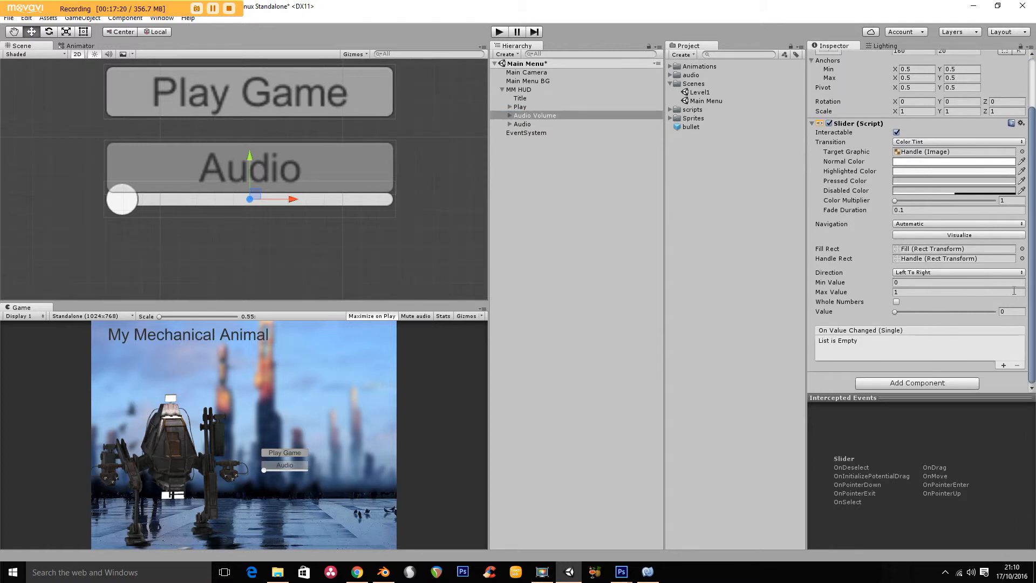
{"action": "left_click", "coordinate": [812, 123]}
{"action": "left_click", "coordinate": [812, 185]}
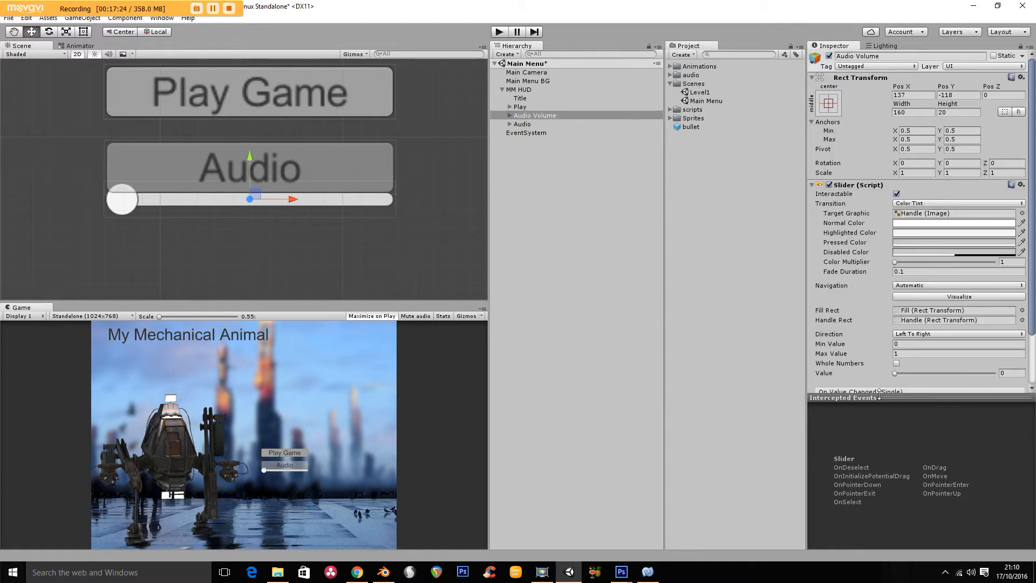
{"action": "scroll", "coordinate": [928, 378], "scroll_direction": "down", "scroll_amount": 3}
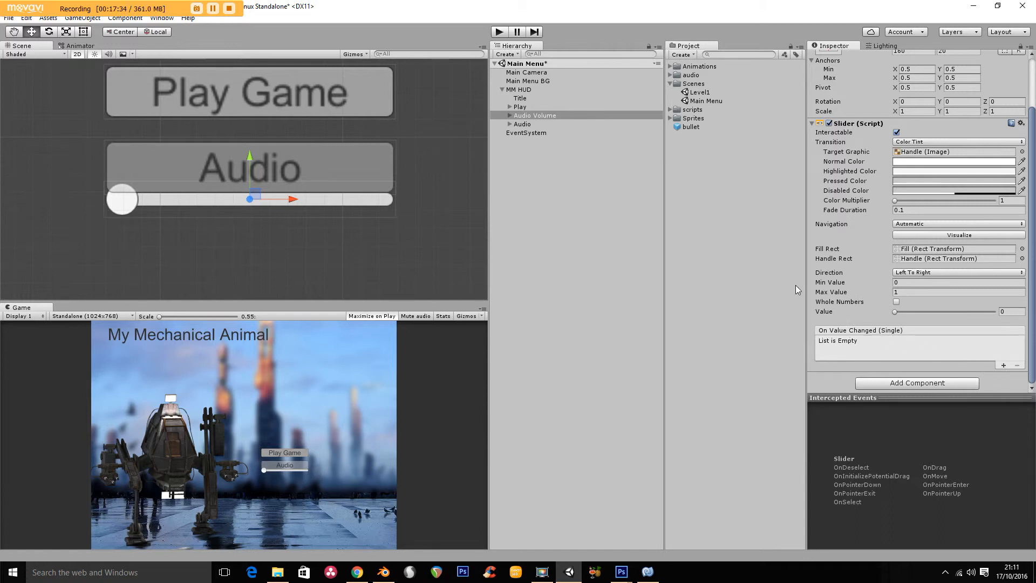
{"action": "left_click", "coordinate": [669, 84]}
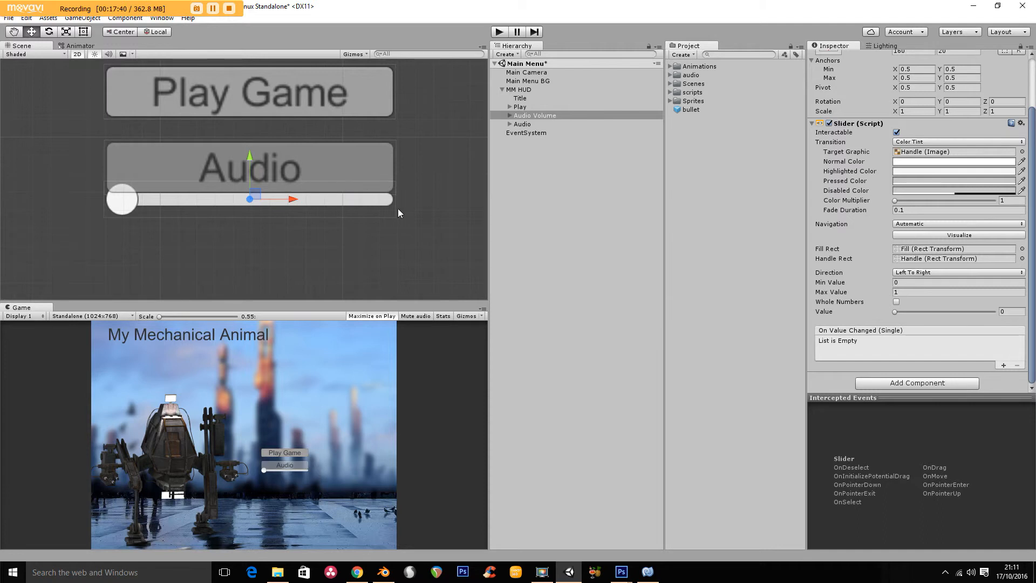
- Create an empty game object in the Main Menu scene and name it "Audio Game Controller"
{"action": "left_click", "coordinate": [82, 18]}
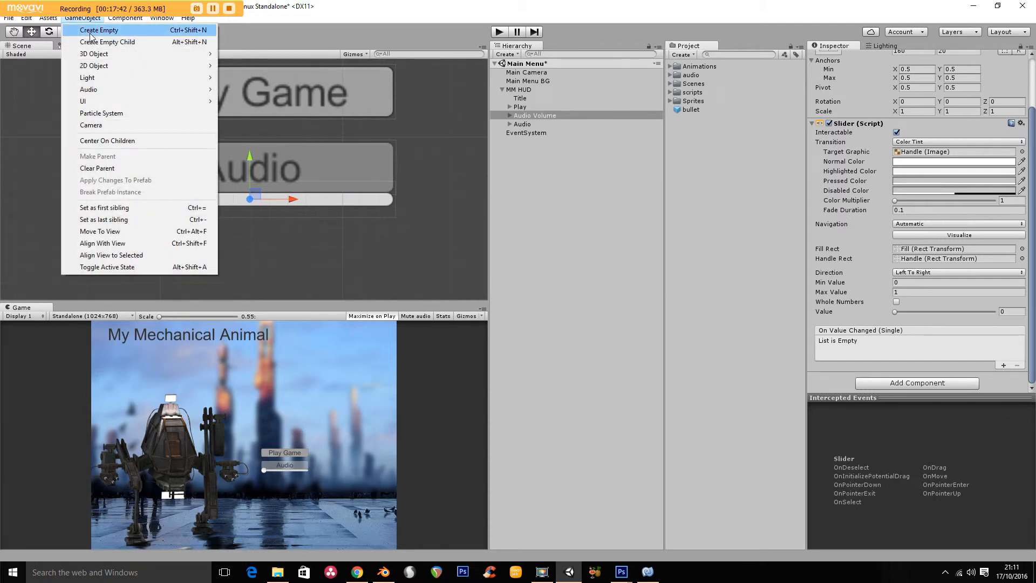
{"action": "left_click", "coordinate": [92, 31]}
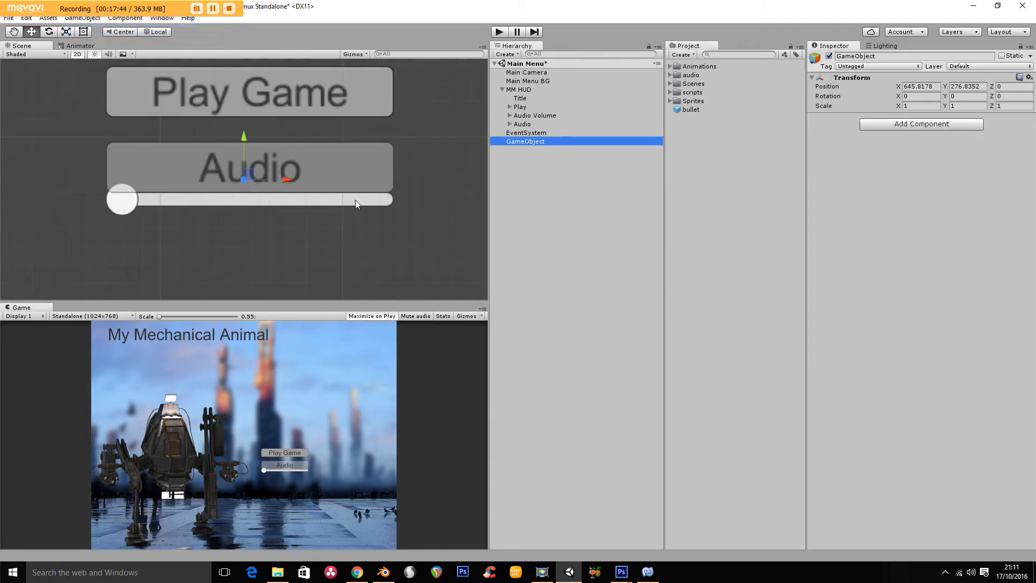
{"action": "left_click", "coordinate": [525, 143]}
{"action": "type", "text": "Audio Ga"}
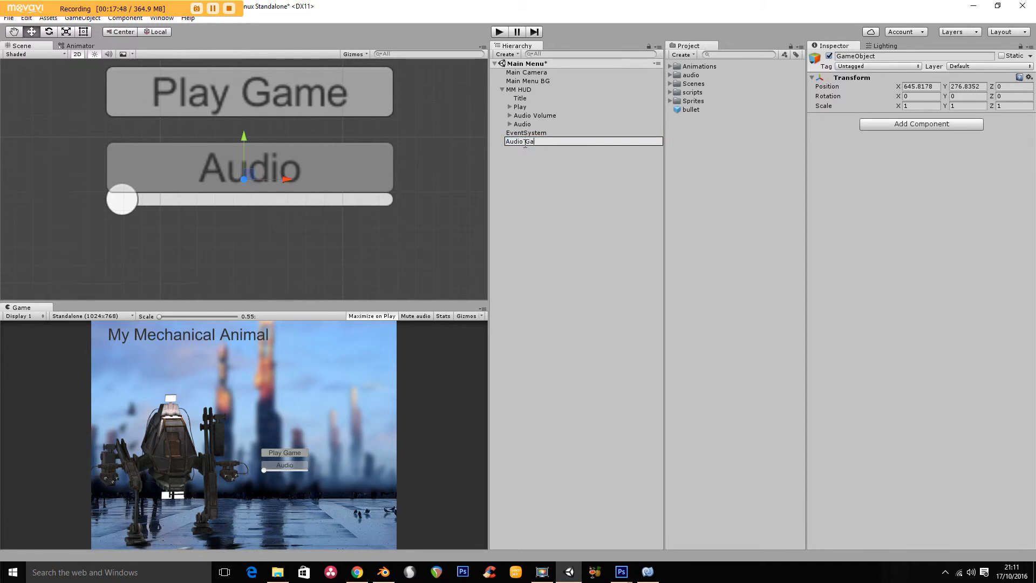
{"action": "type", "text": "me Controller"}
{"action": "key", "text": "Return"}
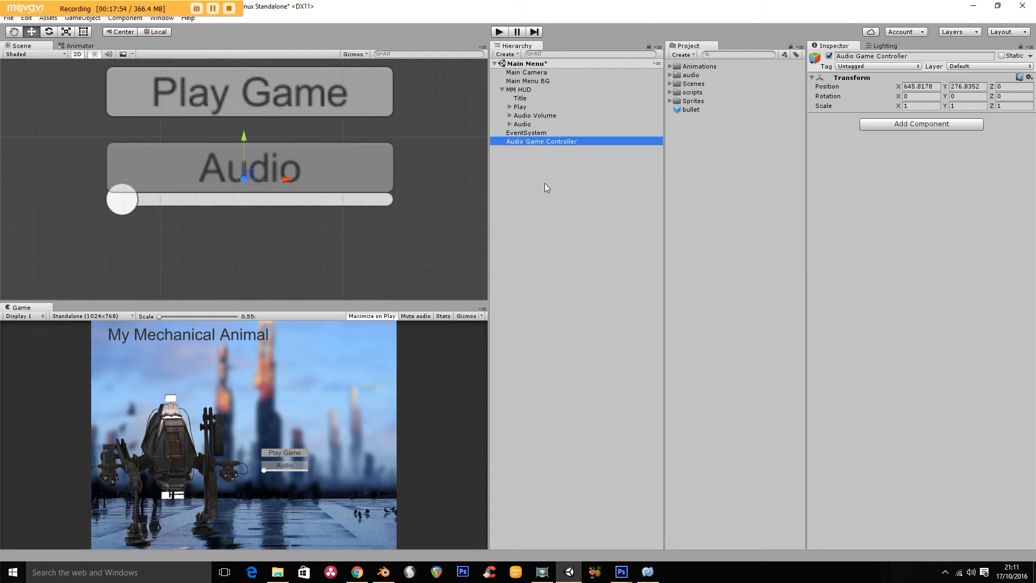
- Add an Audio Source component to the Audio Game Controller object
{"action": "left_click", "coordinate": [671, 75]}
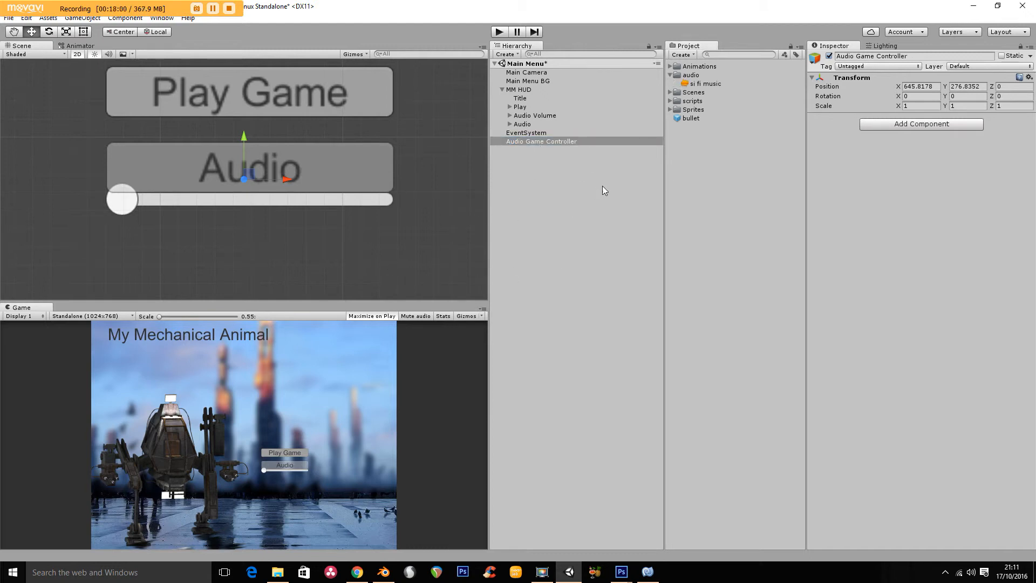
{"action": "left_click", "coordinate": [899, 123]}
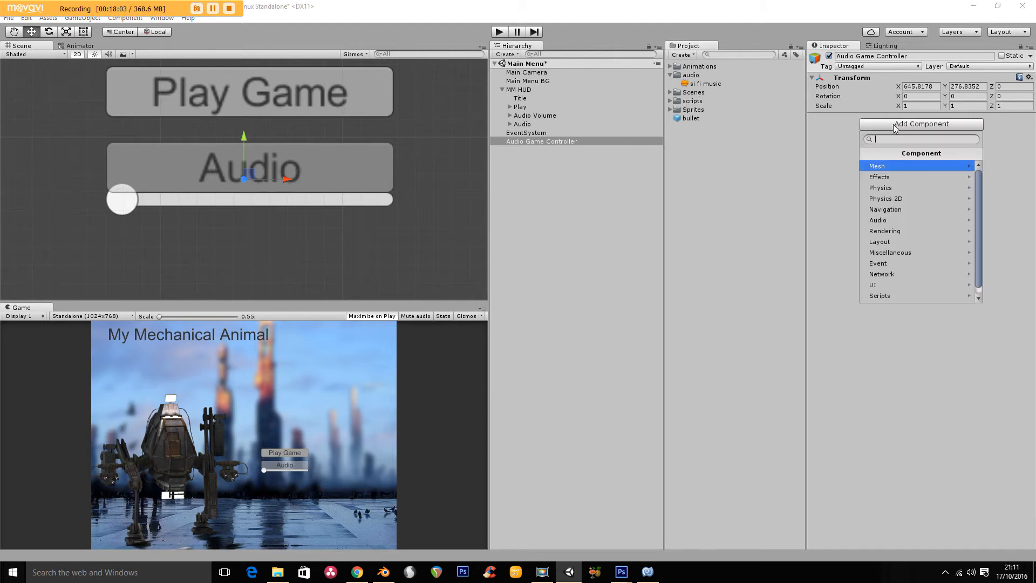
{"action": "left_click", "coordinate": [886, 220]}
{"action": "left_click", "coordinate": [891, 177]}
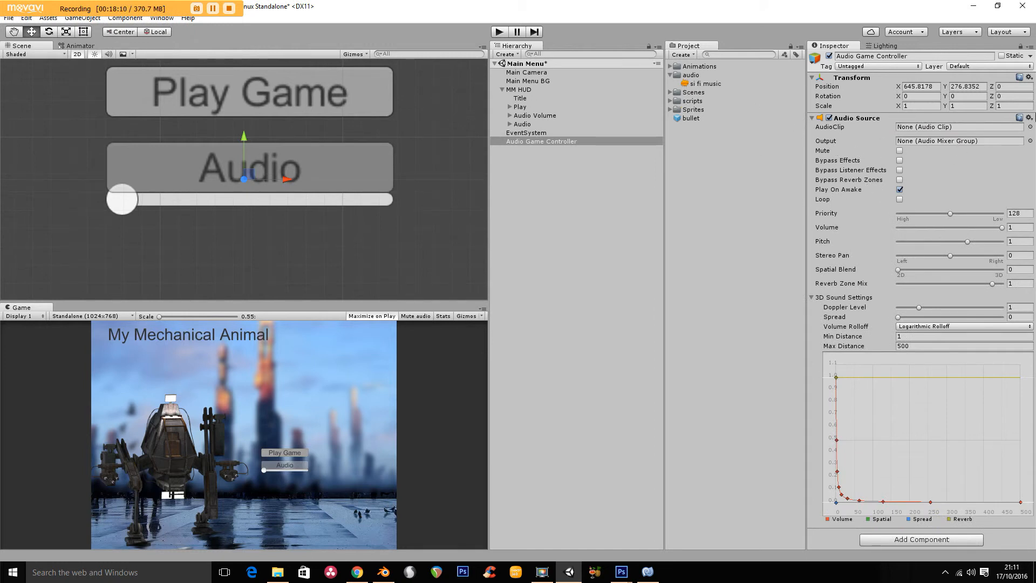
- Assign the "si fi music" clip to the Audio Source and enable Loop
{"action": "left_click", "coordinate": [1031, 127]}
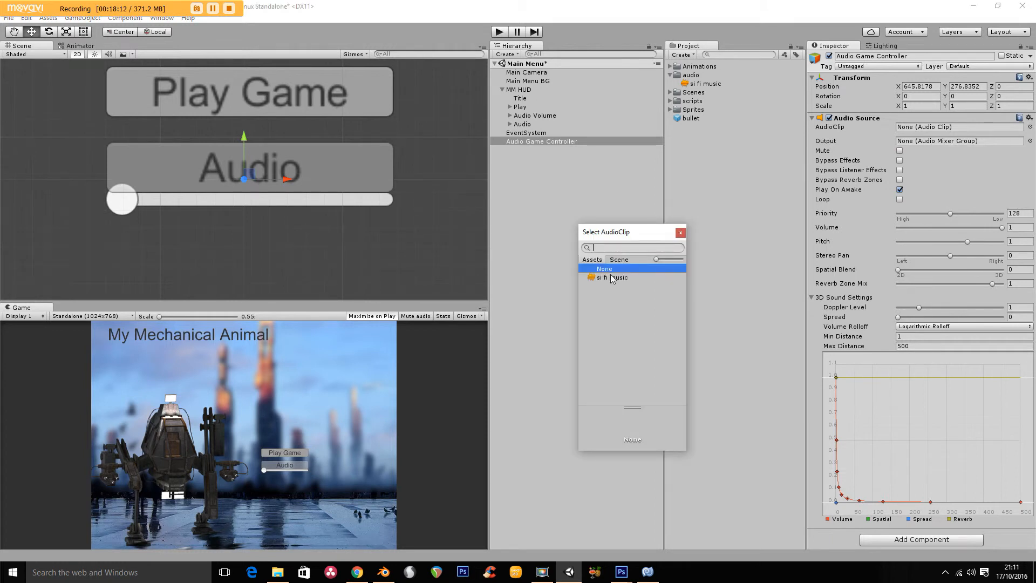
{"action": "double_click", "coordinate": [611, 278]}
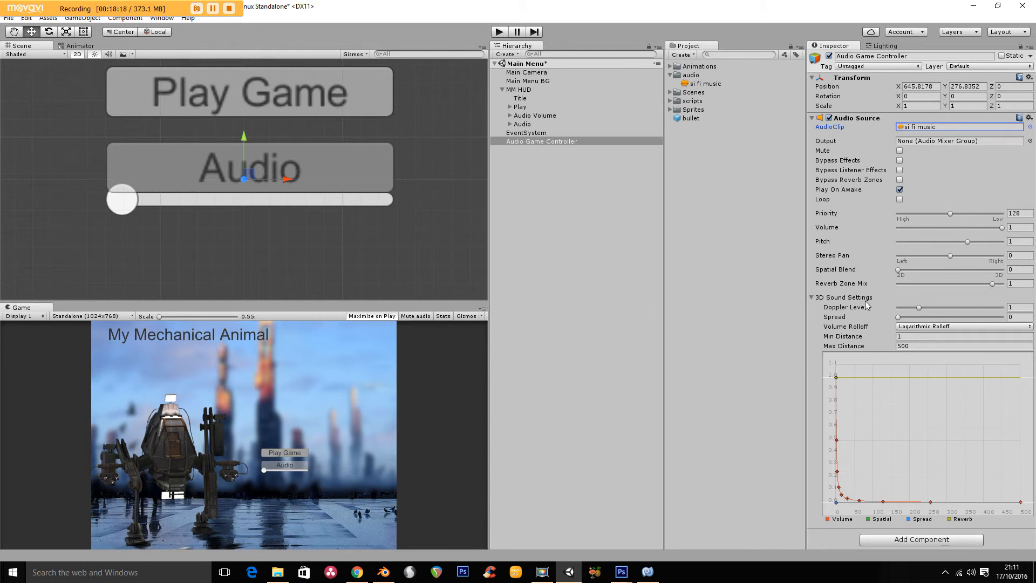
{"action": "left_click", "coordinate": [900, 199]}
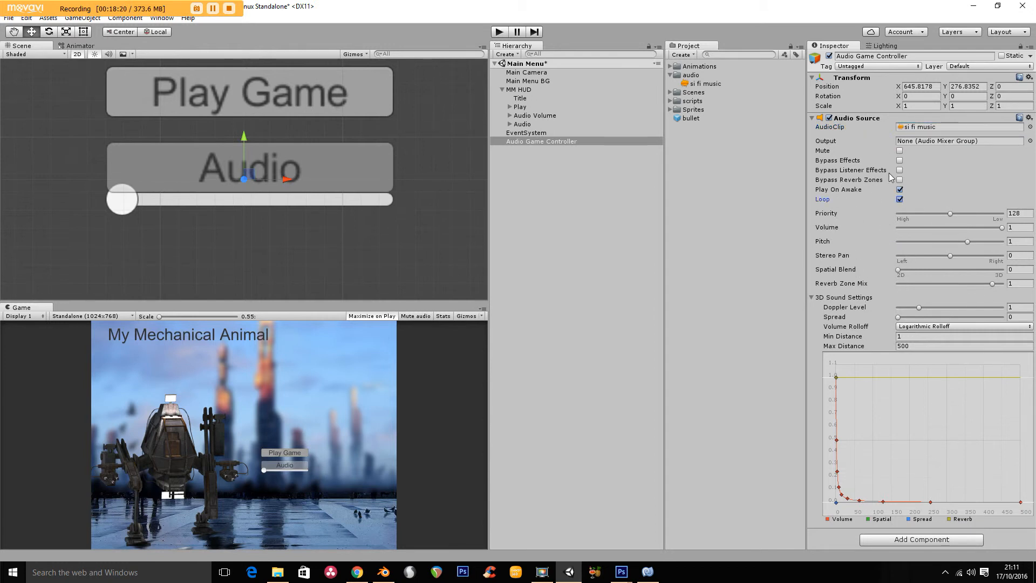
{"action": "left_click", "coordinate": [813, 298]}
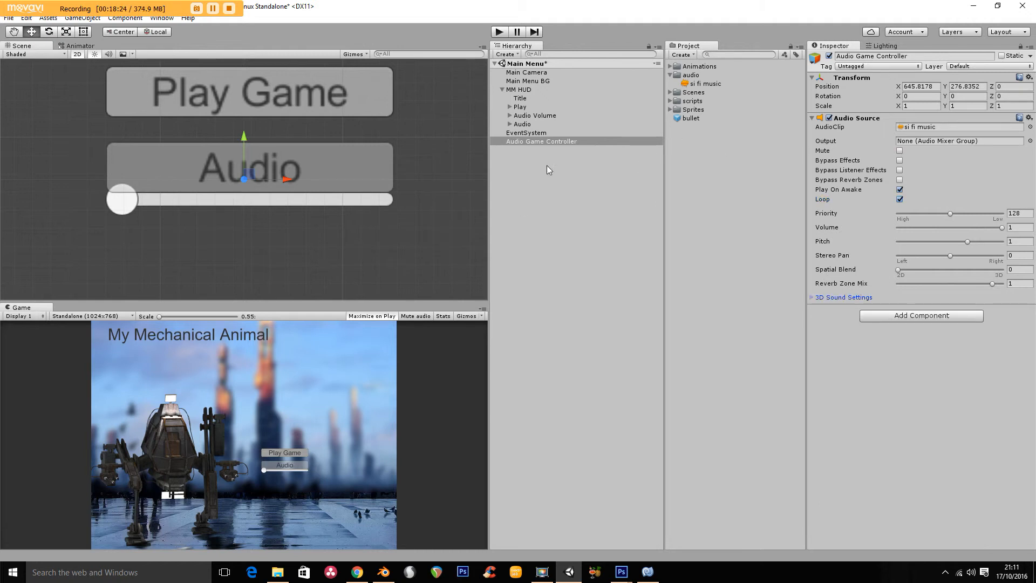
- Add an On Value Changed event to the Audio Volume slider and assign the Audio Game Controller as its object
{"action": "left_click", "coordinate": [536, 116]}
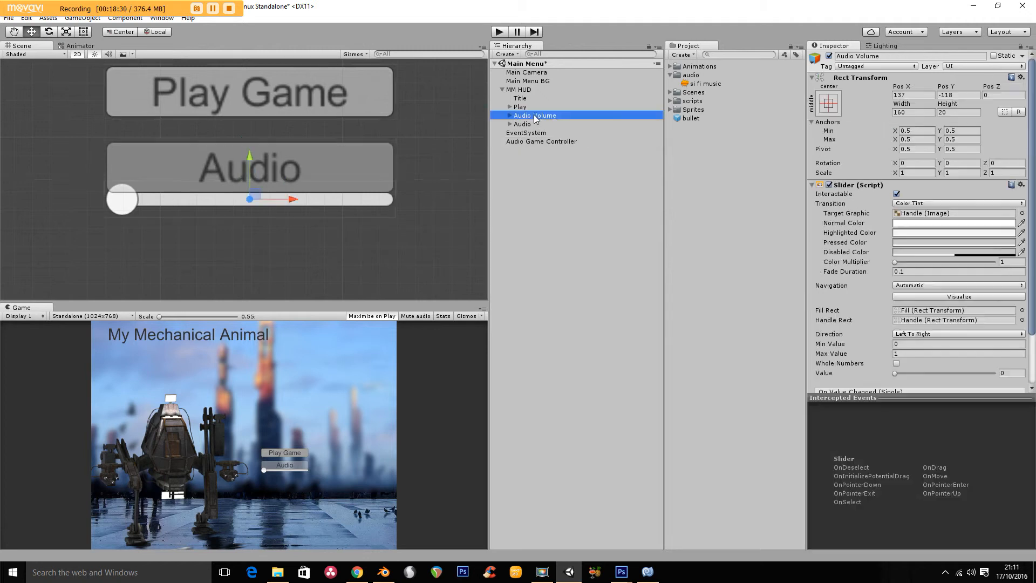
{"action": "left_click_drag", "start_coordinate": [1032, 249], "coordinate": [1035, 338]}
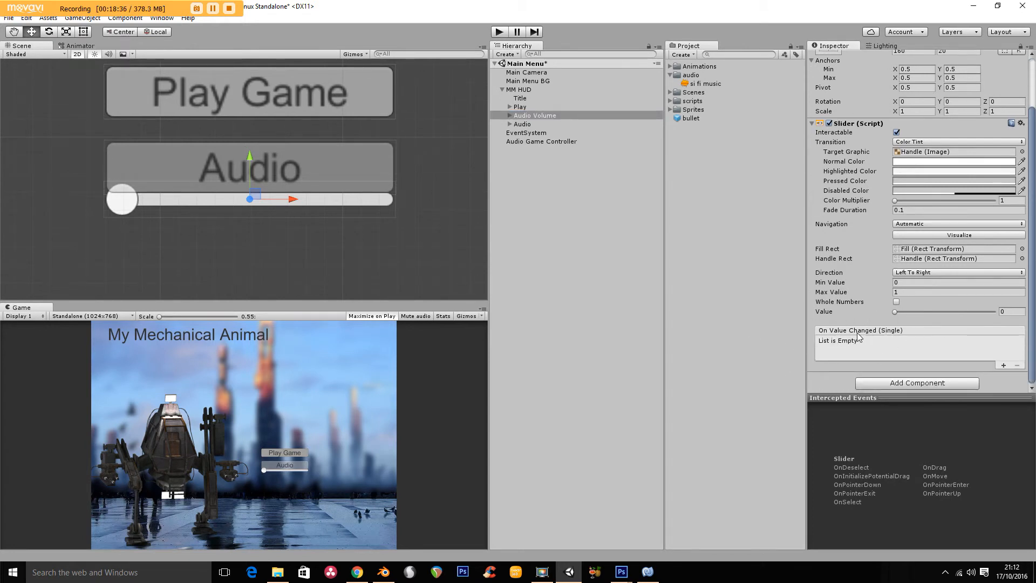
{"action": "left_click", "coordinate": [1004, 366]}
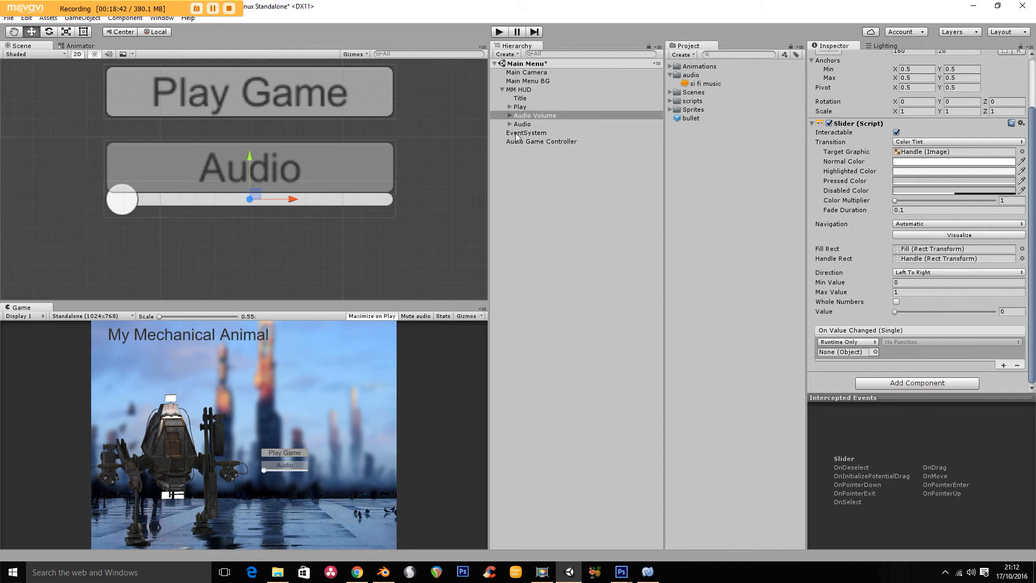
{"action": "left_click_drag", "start_coordinate": [529, 142], "coordinate": [832, 354]}
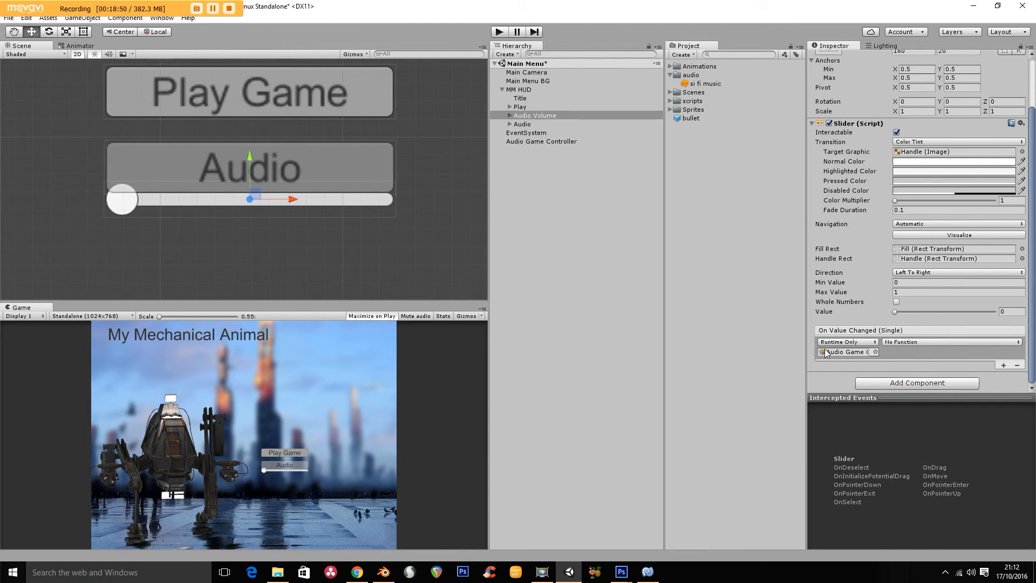
- Set the Audio Volume slider's On Value Changed function to the dynamic float AudioSource.volume
{"action": "left_click", "coordinate": [906, 342]}
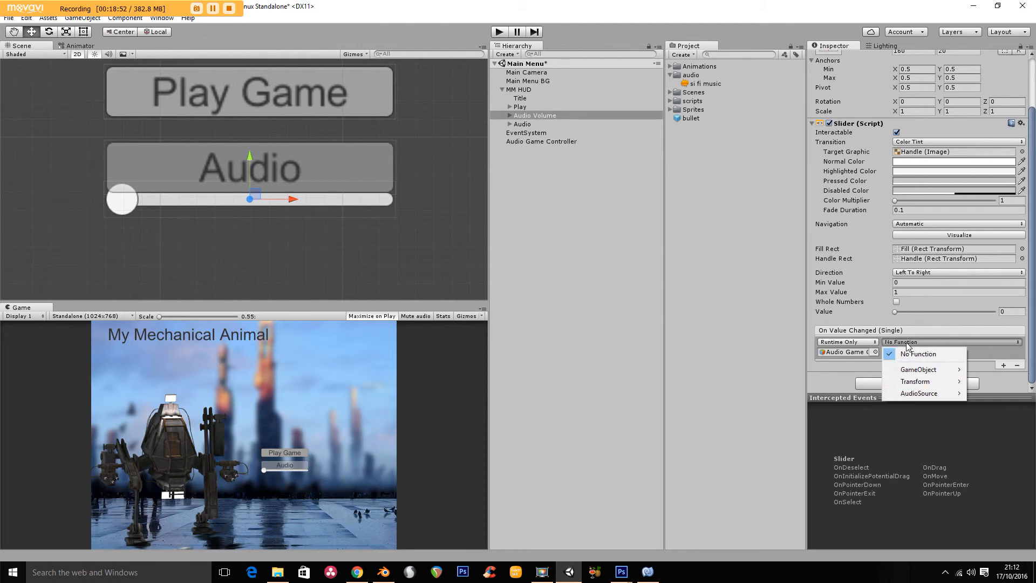
{"action": "mouse_move", "coordinate": [918, 395]}
{"action": "left_click", "coordinate": [543, 142]}
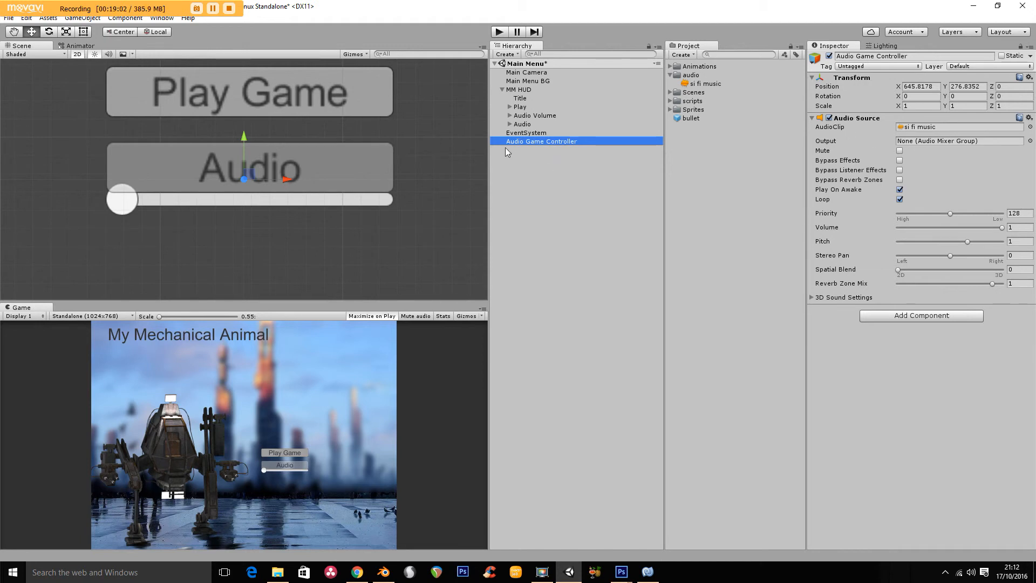
{"action": "left_click", "coordinate": [534, 116]}
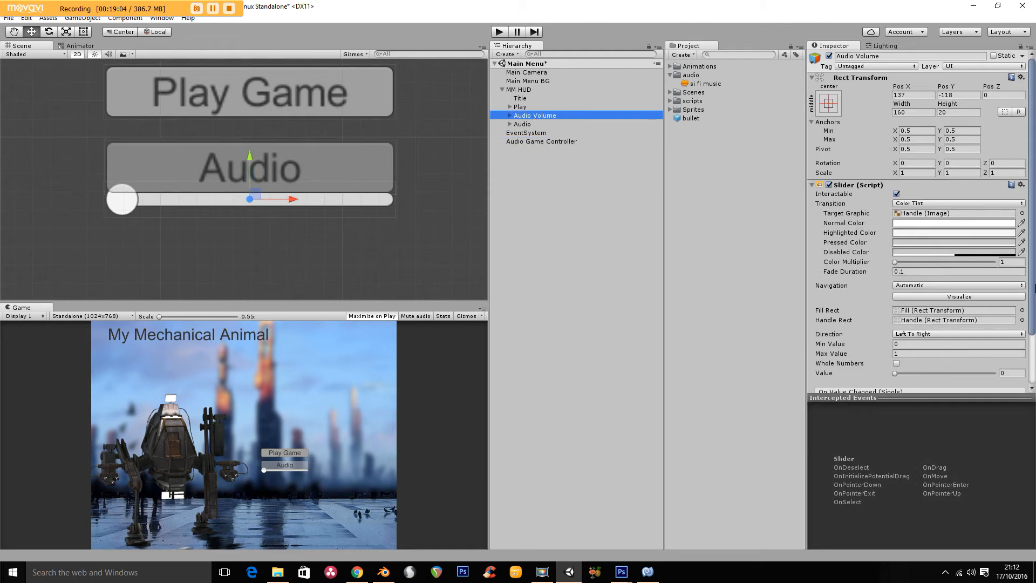
{"action": "left_click_drag", "start_coordinate": [1032, 286], "coordinate": [1035, 367]}
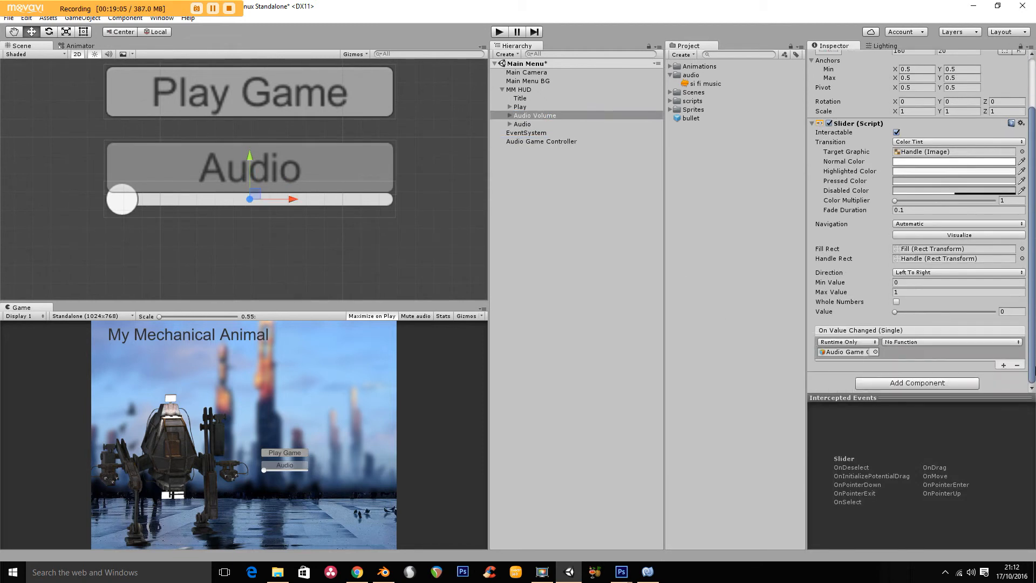
{"action": "left_click", "coordinate": [907, 343]}
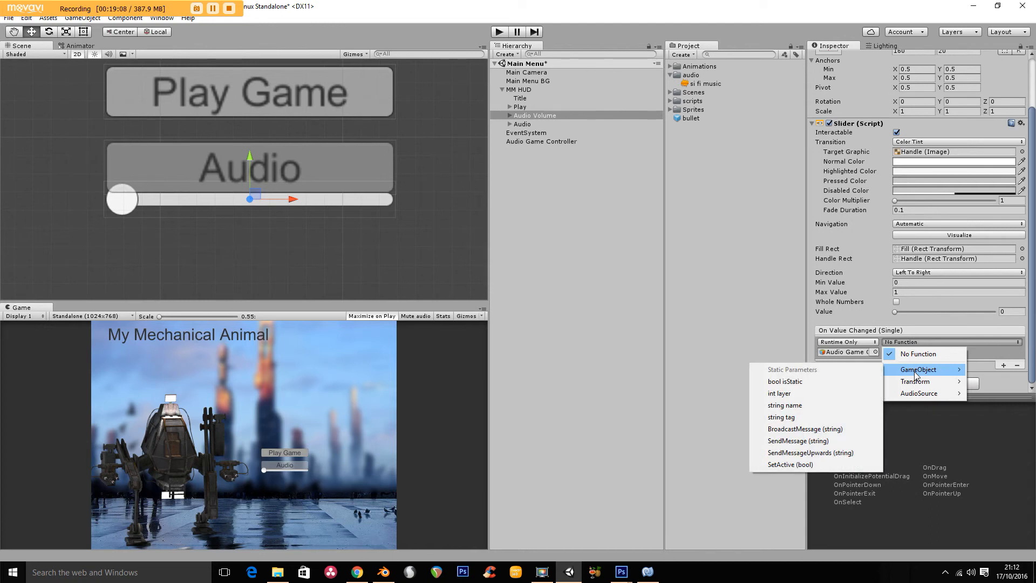
{"action": "mouse_move", "coordinate": [916, 400]}
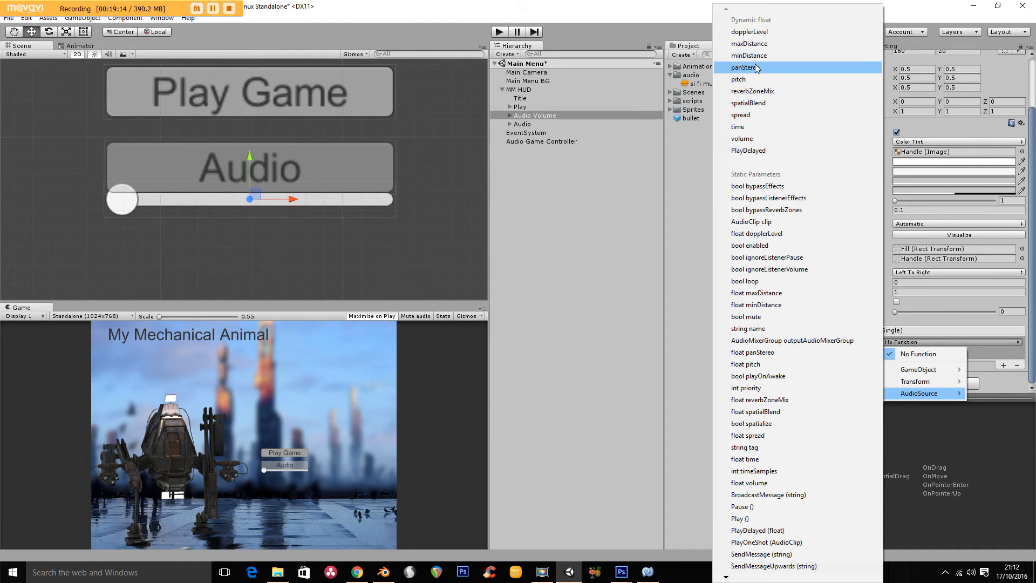
{"action": "left_click", "coordinate": [754, 139]}
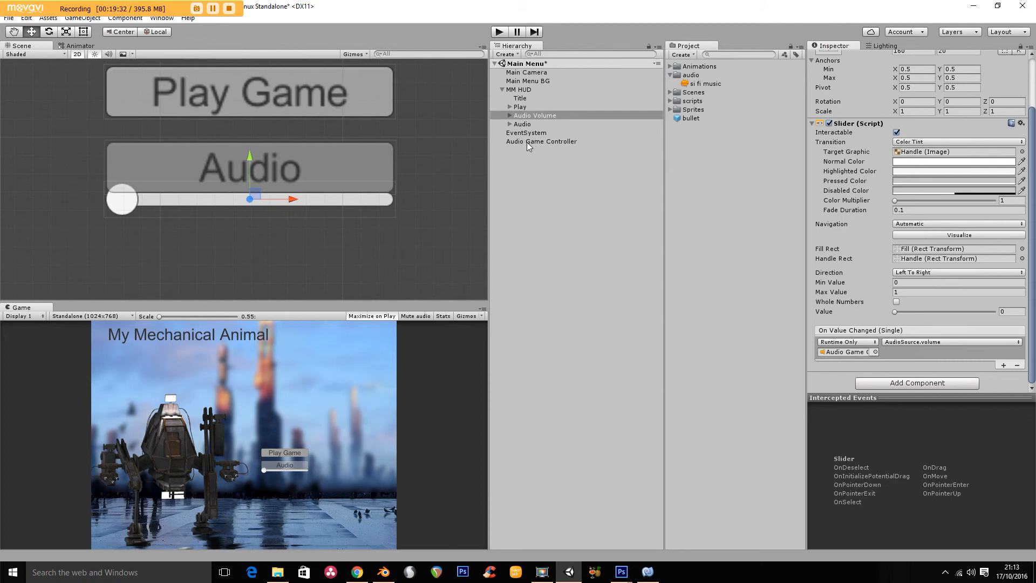
- Play-test the menu by moving the Audio slider and starting the level with Play Game, and stop the test
{"action": "left_click", "coordinate": [499, 32]}
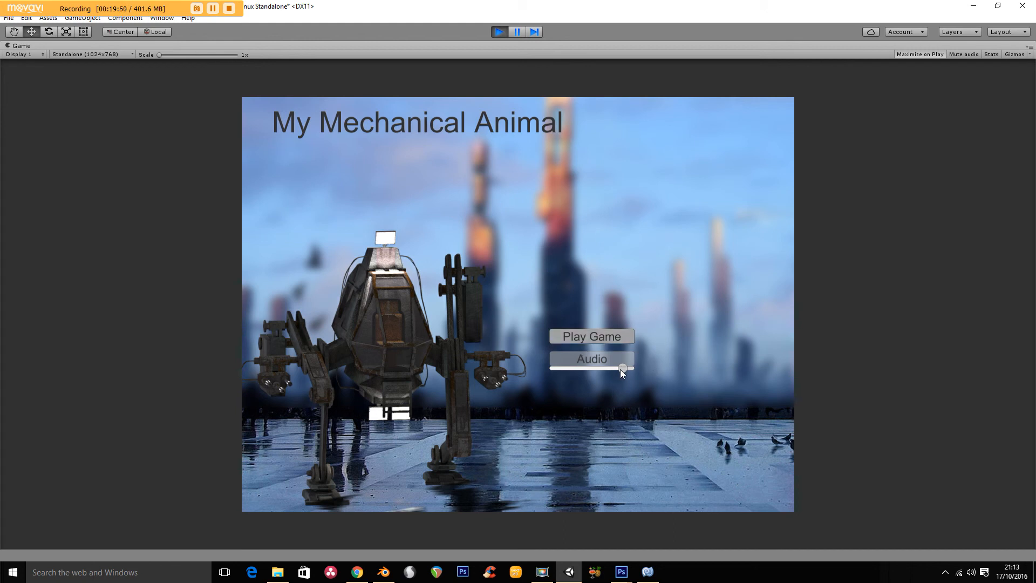
{"action": "left_click_drag", "start_coordinate": [575, 364], "coordinate": [558, 367]}
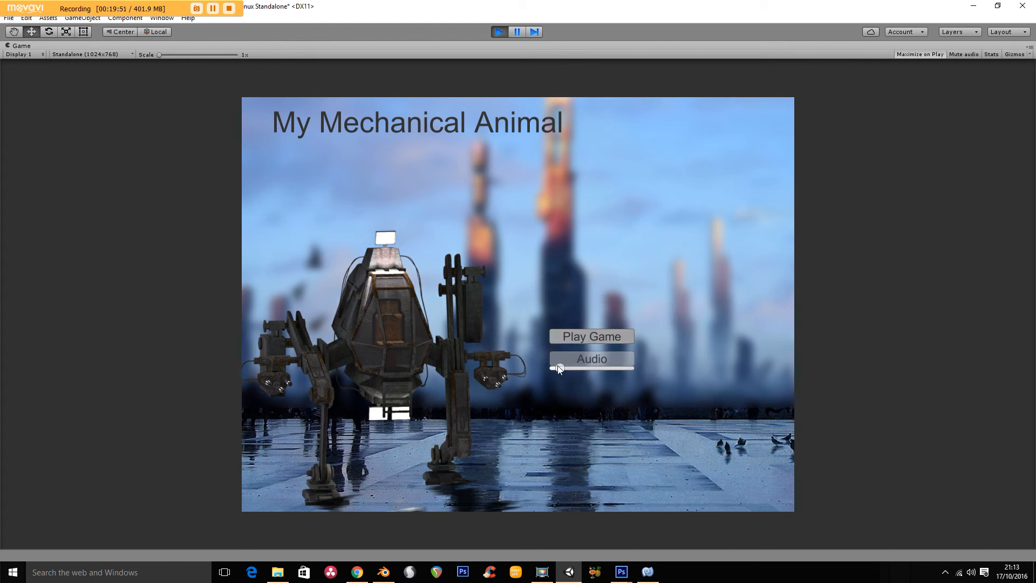
{"action": "left_click", "coordinate": [584, 335]}
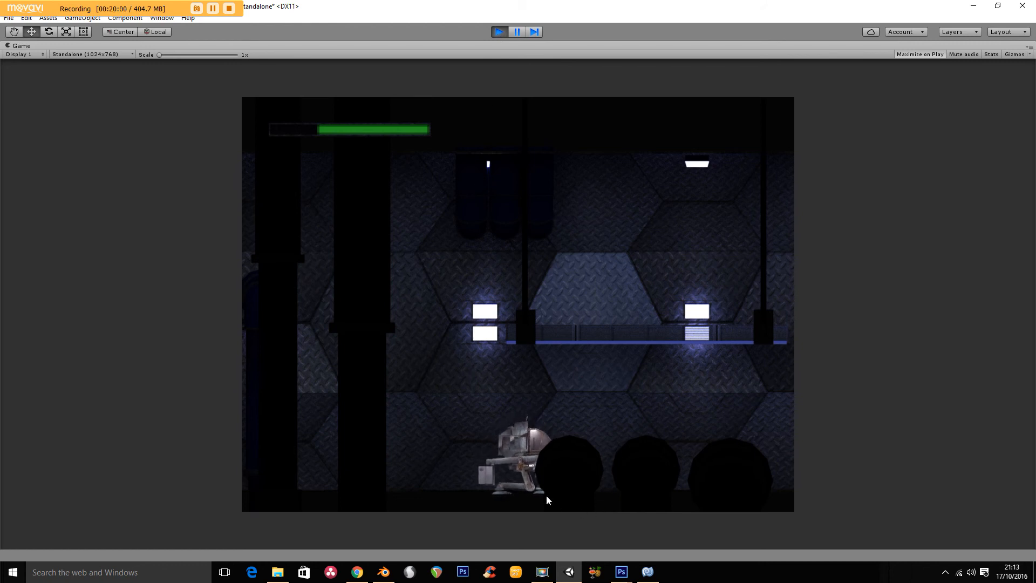
{"action": "left_click", "coordinate": [499, 33]}
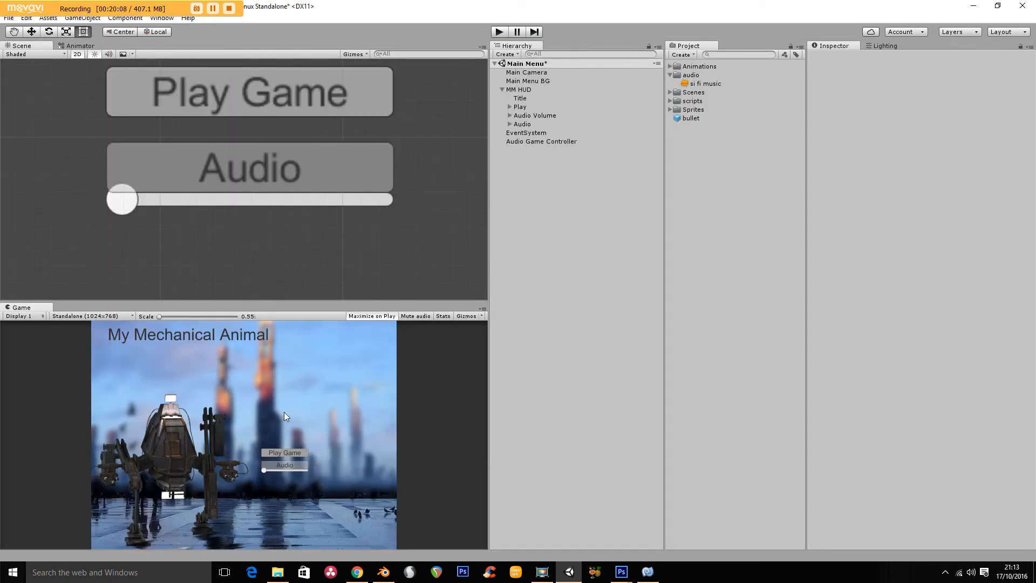
- Save the Main Menu scene
{"action": "left_click", "coordinate": [9, 17]}
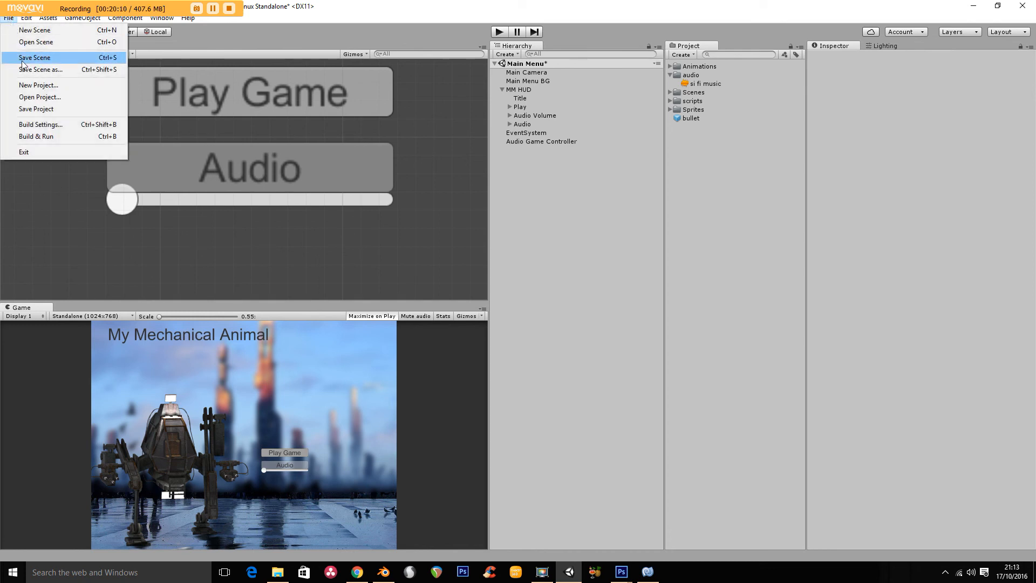
{"action": "left_click", "coordinate": [24, 59]}
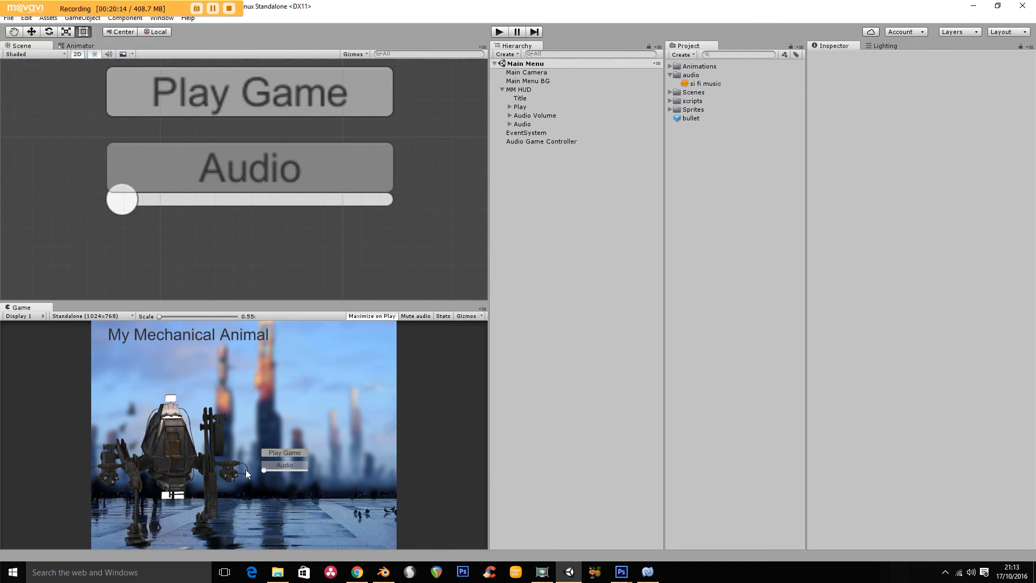
- Run the saved Main Menu scene again in play mode
{"action": "key", "text": "ctrl+p"}
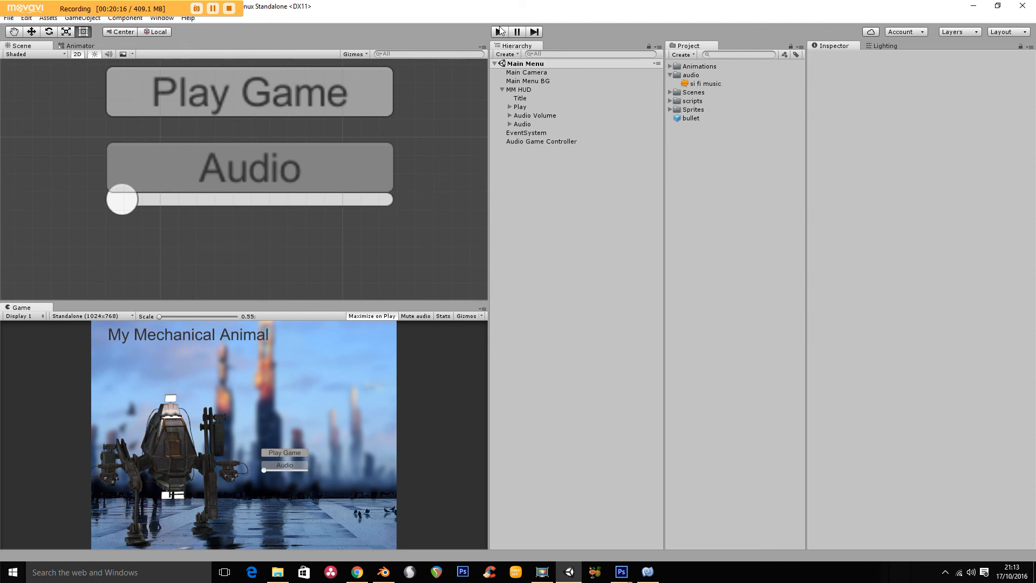